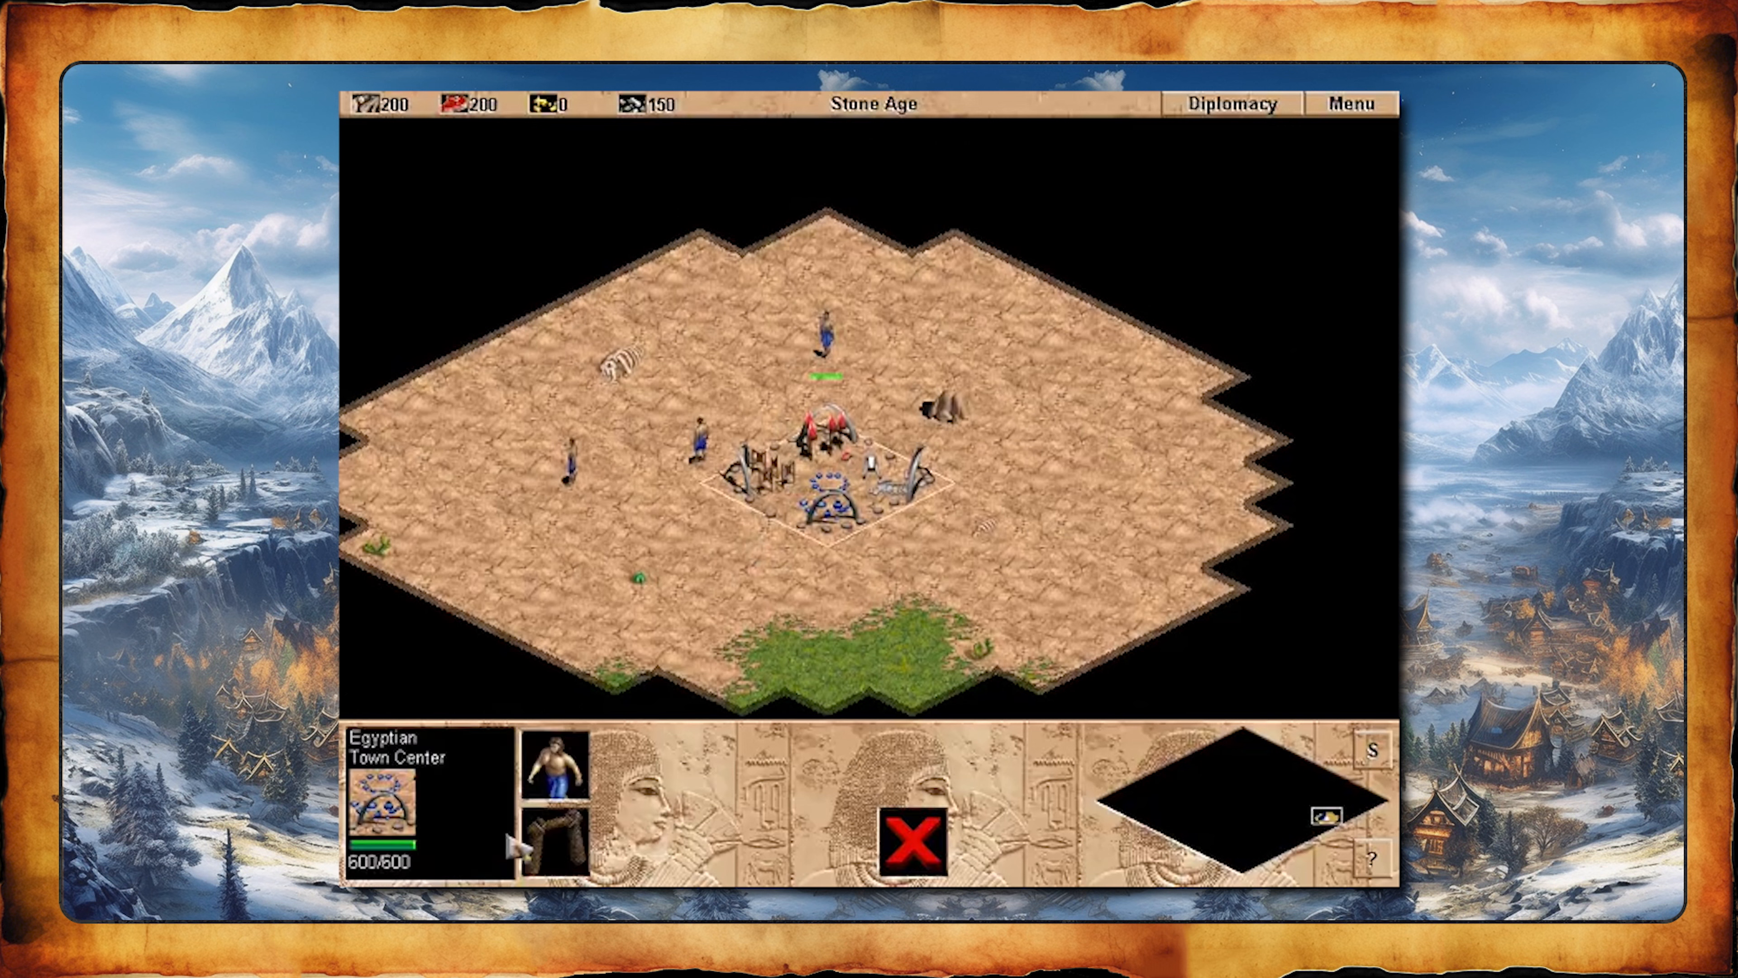
# - Have the villager beside the Town Center build a house to the north-west
pyautogui.click(695, 447)
pyautogui.click(570, 756)
pyautogui.click(553, 762)
pyautogui.click(696, 267)
# - Send the other villagers to scout toward the grassland south of the Town Center
pyautogui.click(570, 459)
pyautogui.rightClick(689, 583)
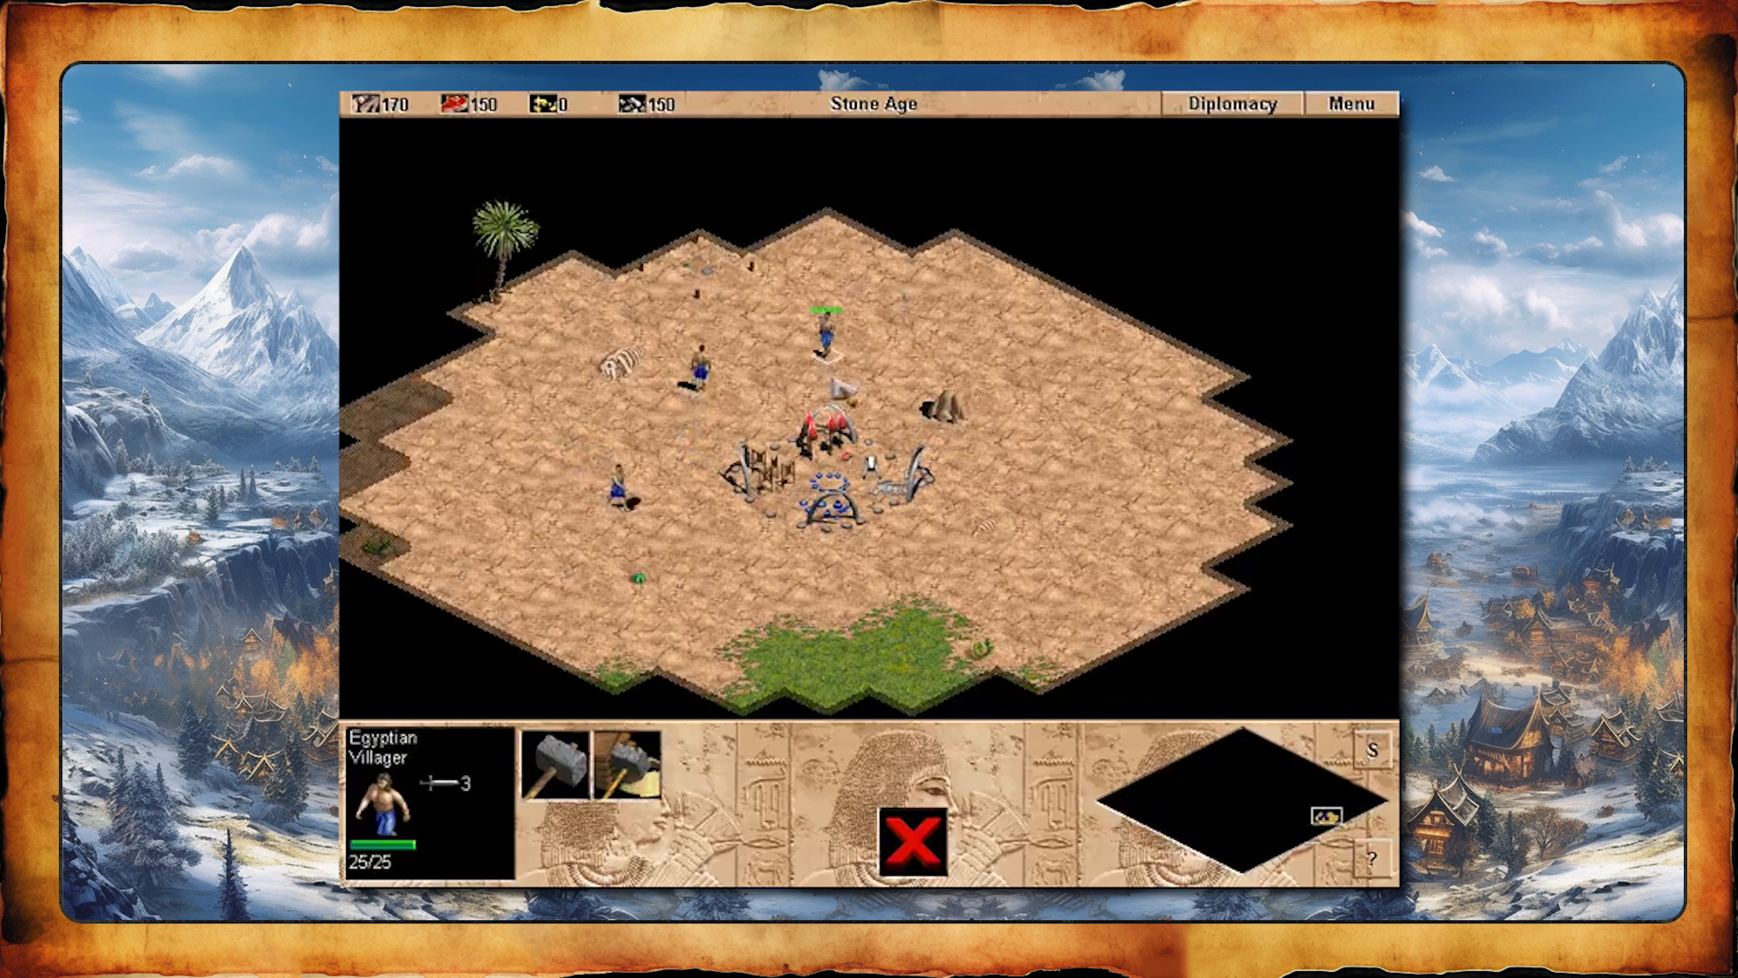
pyautogui.rightClick(786, 642)
pyautogui.press('Down')
pyautogui.rightClick(815, 585)
pyautogui.press('Down')
pyautogui.press('Up')
# - Send a villager from the Town Center area to explore the unexplored land to the east
pyautogui.moveTo(985, 240); pyautogui.dragTo(883, 312)
pyautogui.press('Right')
pyautogui.press('Up')
pyautogui.rightClick(1299, 338)
pyautogui.press('Left')
pyautogui.press('Down')
# - Select the villager south of the Town Center and steer it around the grassland near the lion to scout
pyautogui.moveTo(978, 444)
pyautogui.mouseDown()
pyautogui.moveTo(939, 516)
pyautogui.moveTo(632, 555)
pyautogui.mouseUp()
pyautogui.rightClick(667, 375)
pyautogui.rightClick(776, 301)
pyautogui.press('Right')
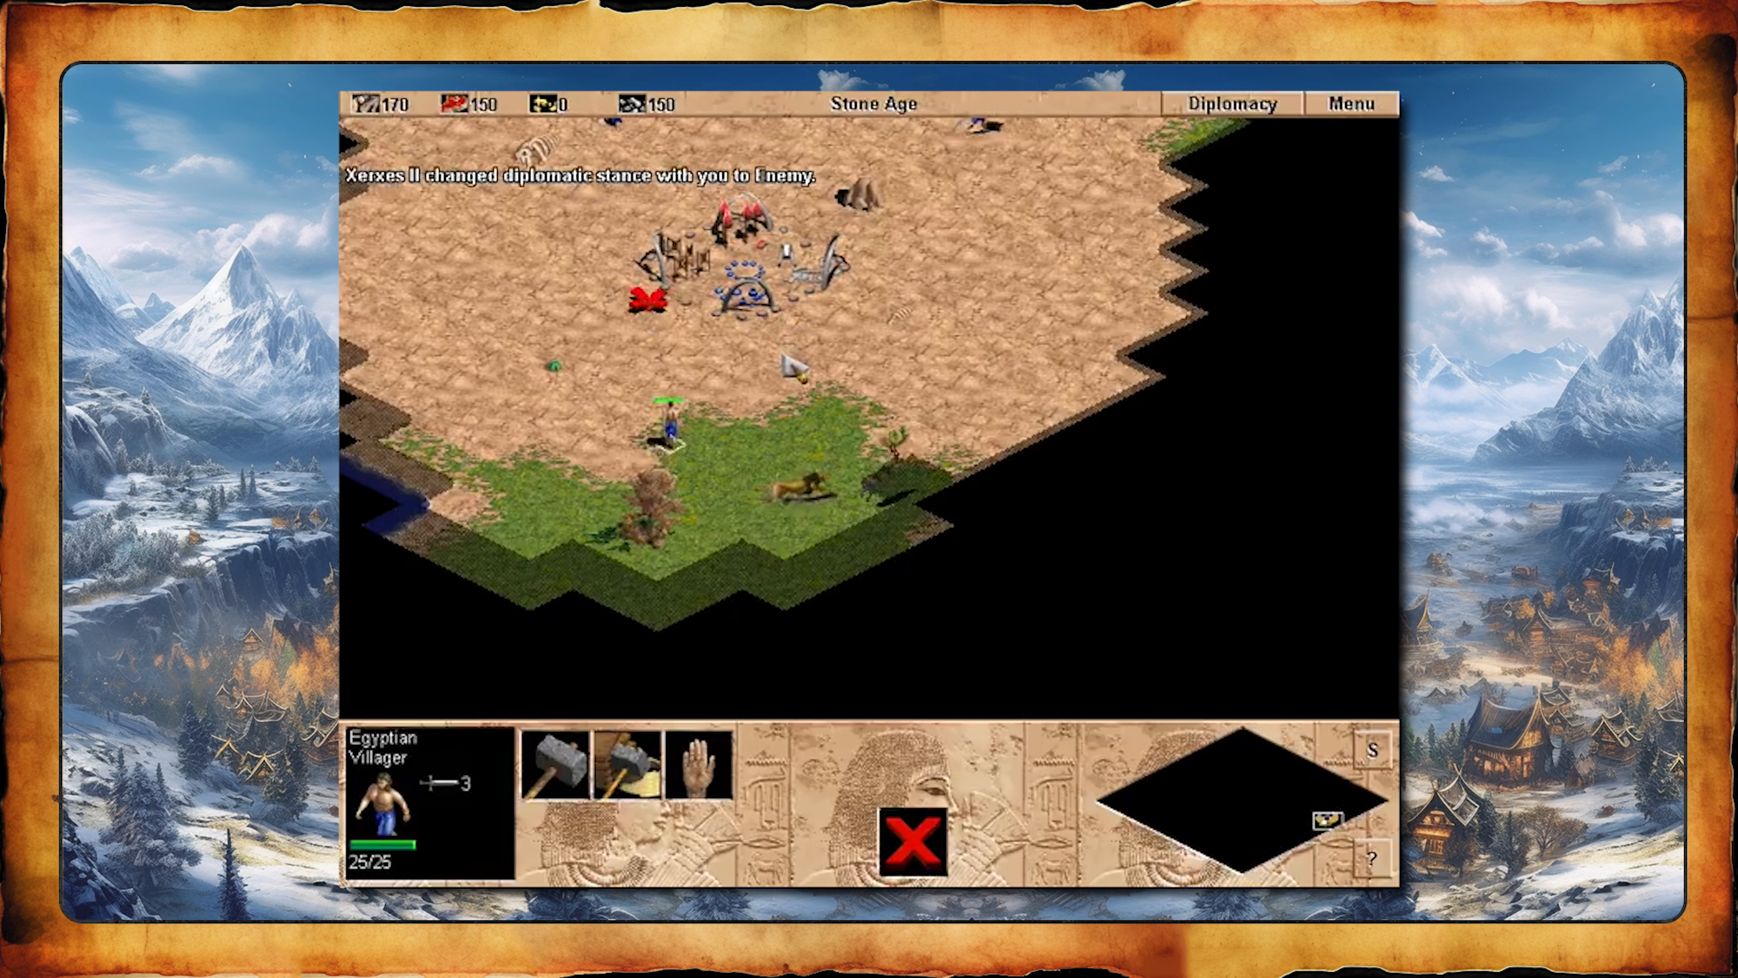
pyautogui.rightClick(798, 358)
pyautogui.press('Up')
pyautogui.rightClick(679, 517)
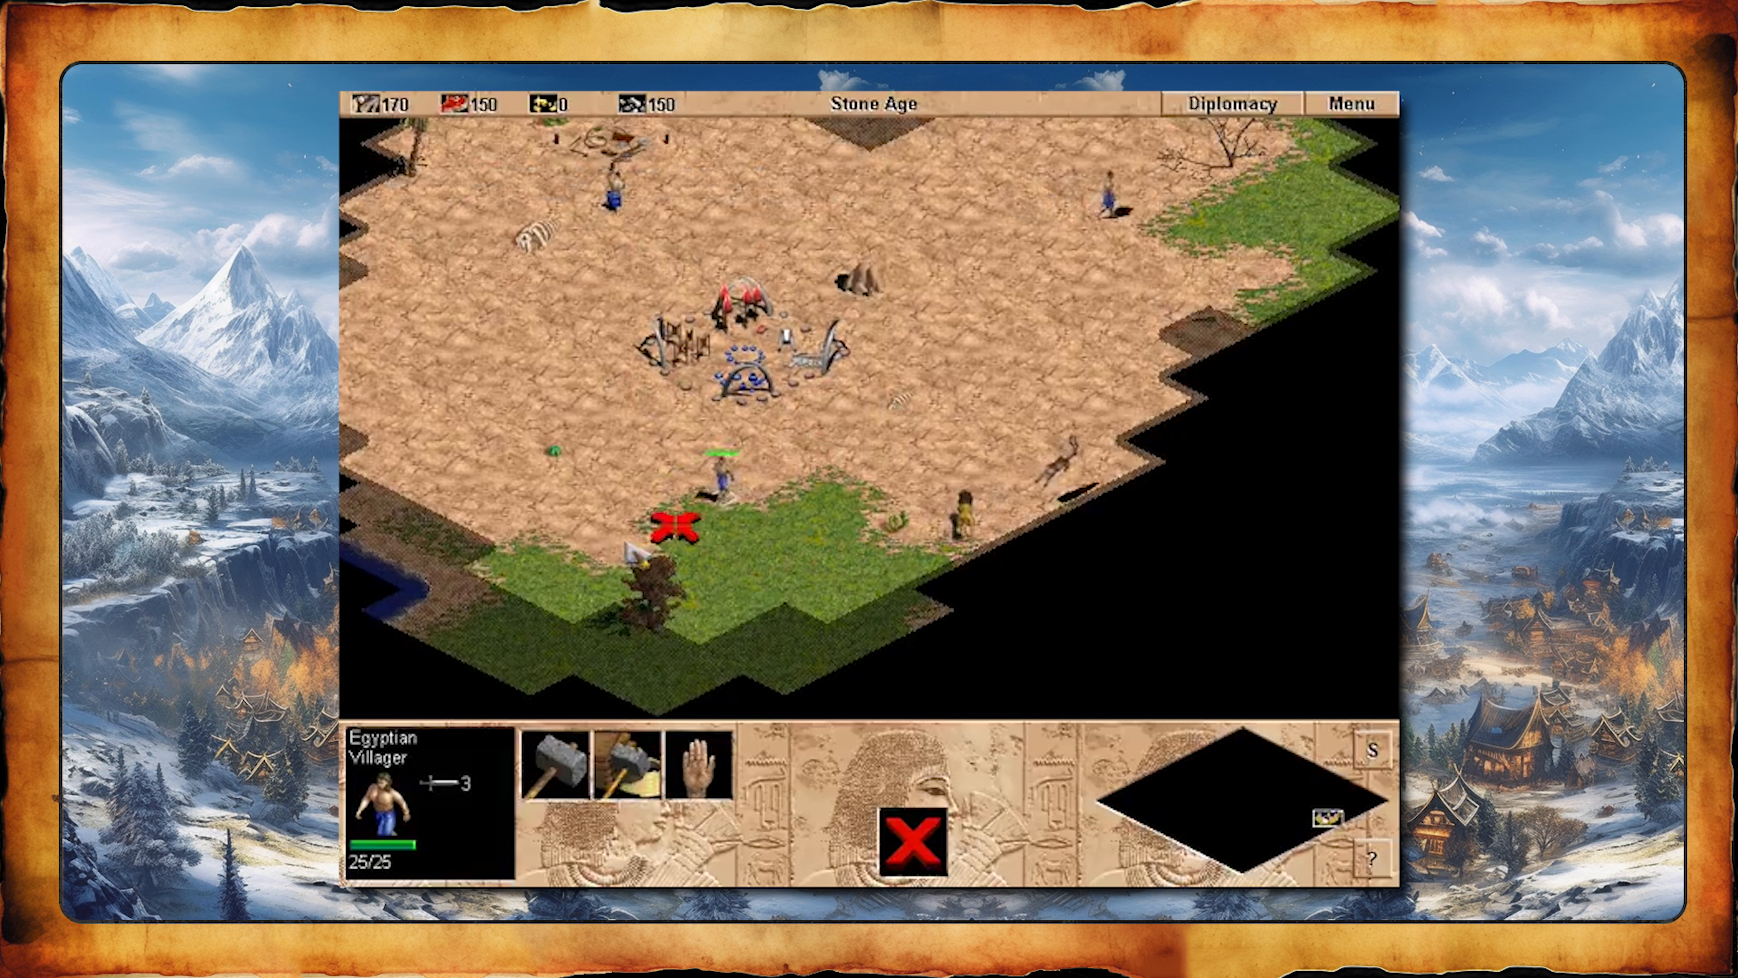
pyautogui.rightClick(808, 528)
pyautogui.rightClick(837, 580)
pyautogui.press('Down')
pyautogui.press('Up')
pyautogui.press('Right')
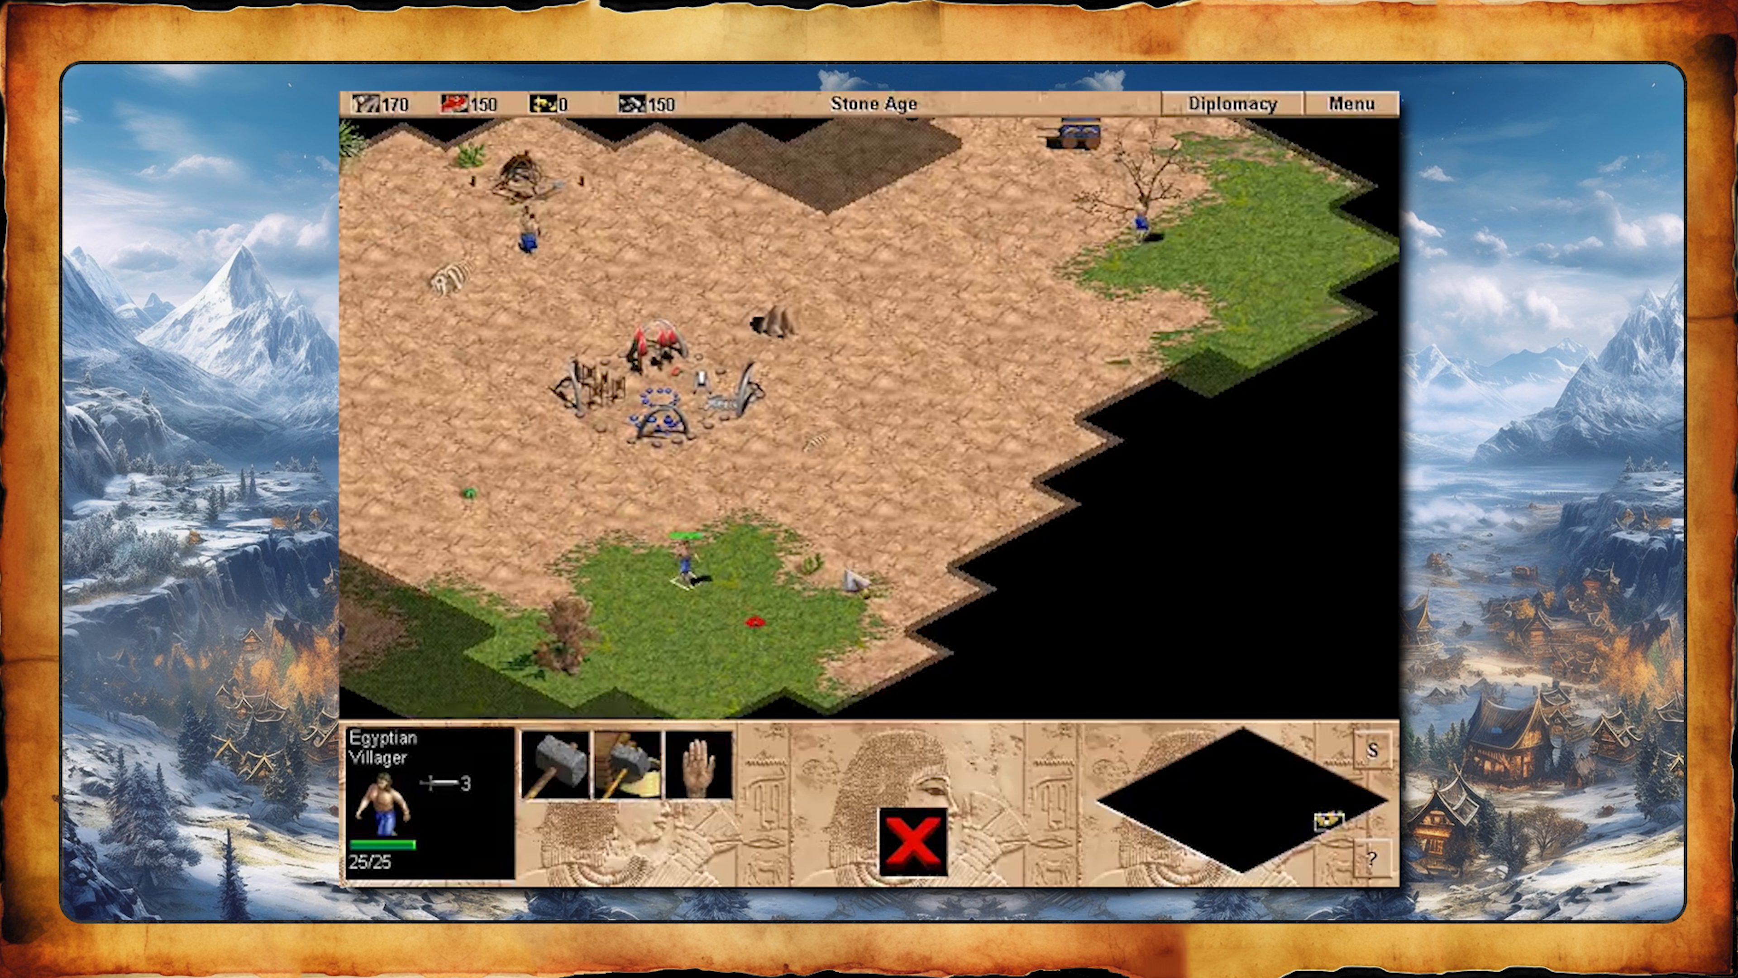
# - Redirect the scouting villagers around the Town Center and its southern grassland
pyautogui.moveTo(1104, 320); pyautogui.dragTo(944, 437)
pyautogui.click(949, 302)
pyautogui.rightClick(767, 469)
pyautogui.moveTo(1166, 320); pyautogui.dragTo(1136, 347)
pyautogui.click(1040, 377)
pyautogui.press('Up')
pyautogui.press('Down')
pyautogui.press('Left')
pyautogui.moveTo(718, 524); pyautogui.dragTo(814, 620)
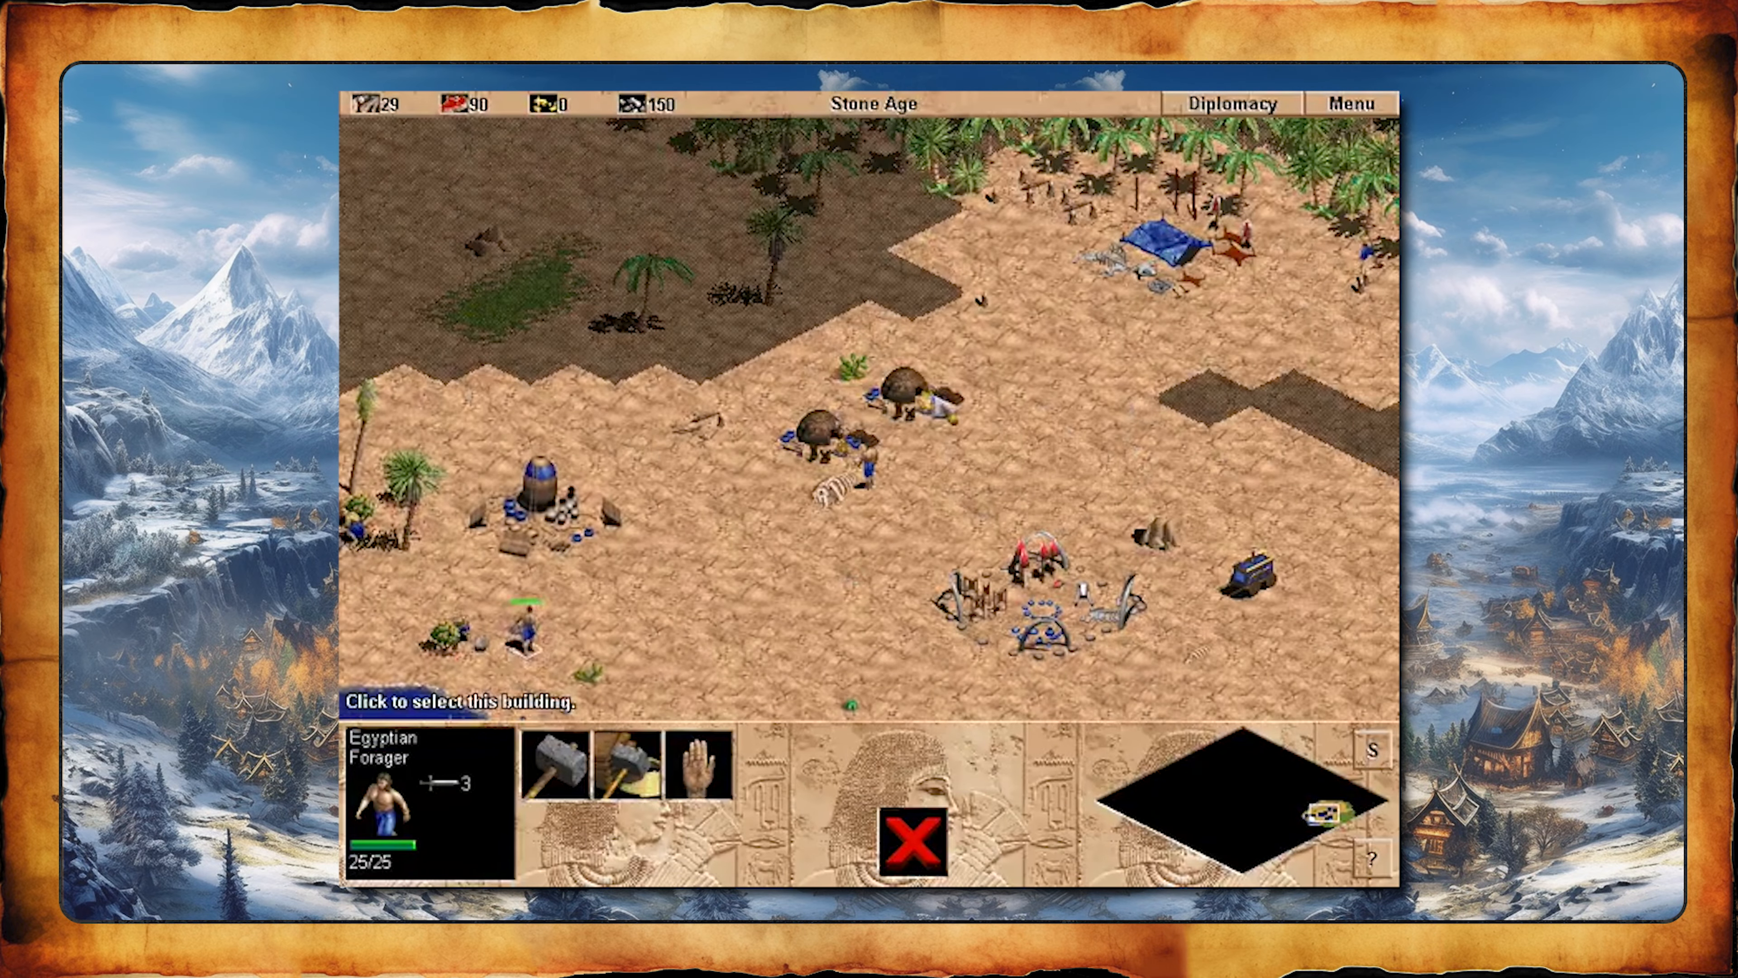
# - Send the builder beside the two houses north-east toward the storage pit near the palm grove
pyautogui.rightClick(1076, 347)
pyautogui.press('Right')
pyautogui.press('Down')
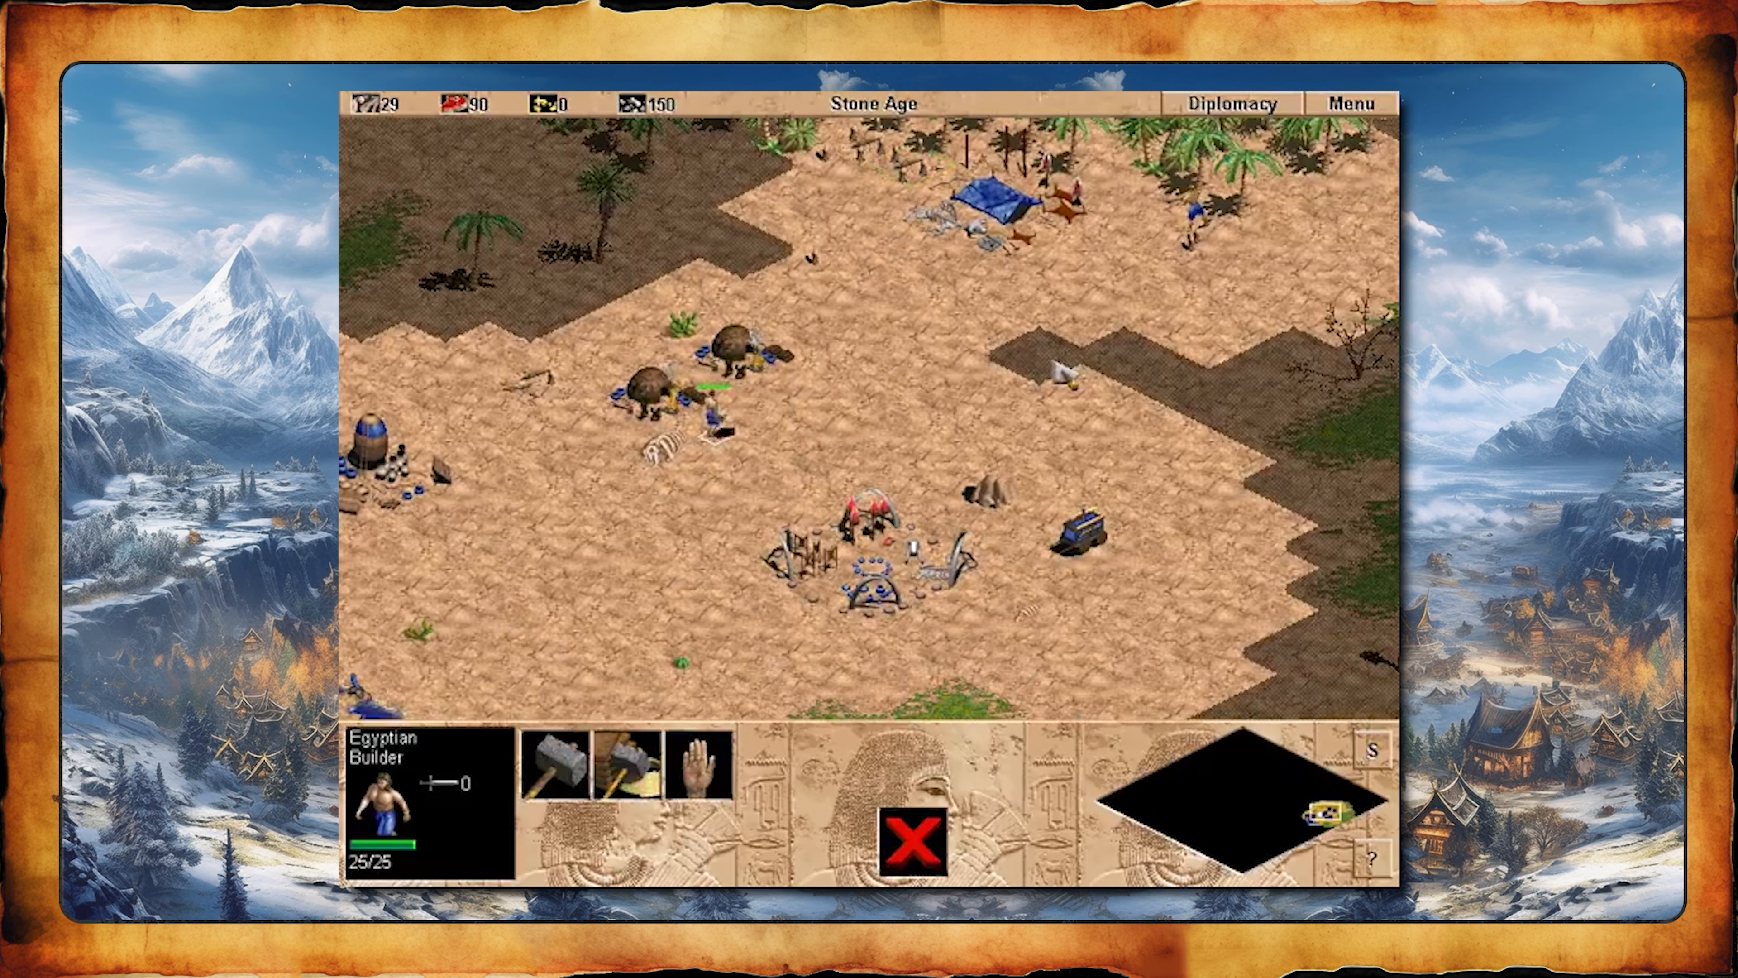
pyautogui.click(1052, 363)
pyautogui.press('Left')
# - Examine the Town Center's training progress, the dock on the shore and the woodcutters at the palm grove
pyautogui.click(927, 548)
pyautogui.press('Right')
pyautogui.press('Left')
pyautogui.press('Left')
pyautogui.press('Down')
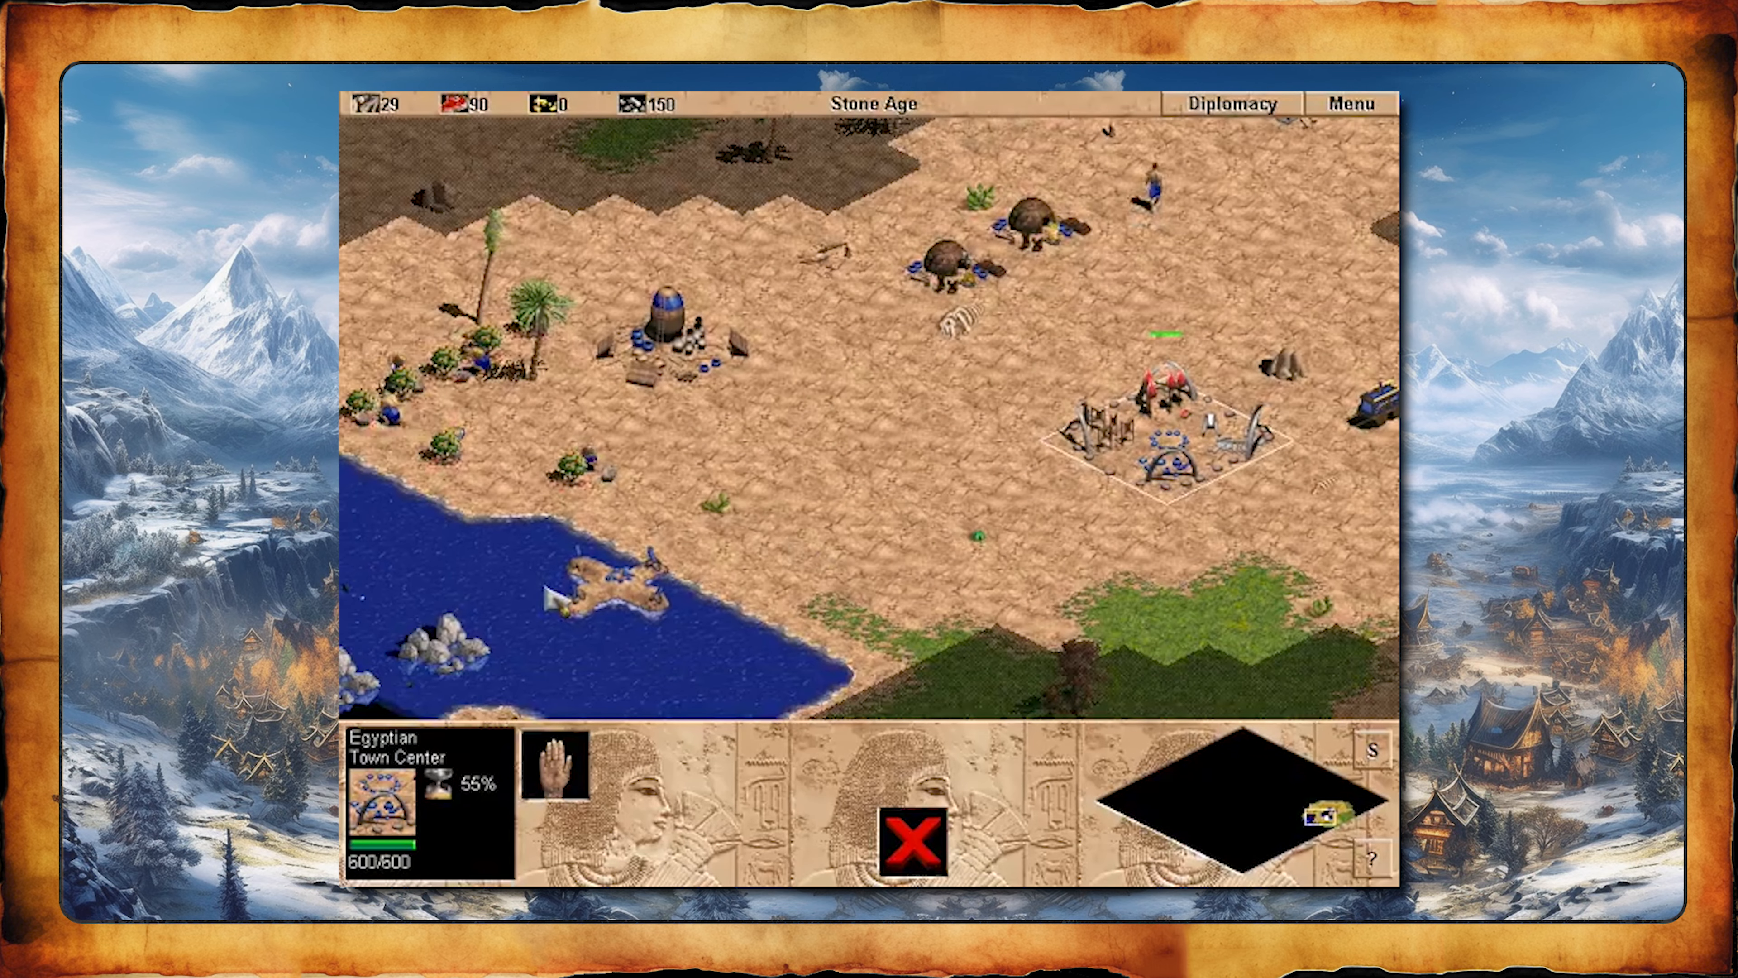
pyautogui.click(609, 590)
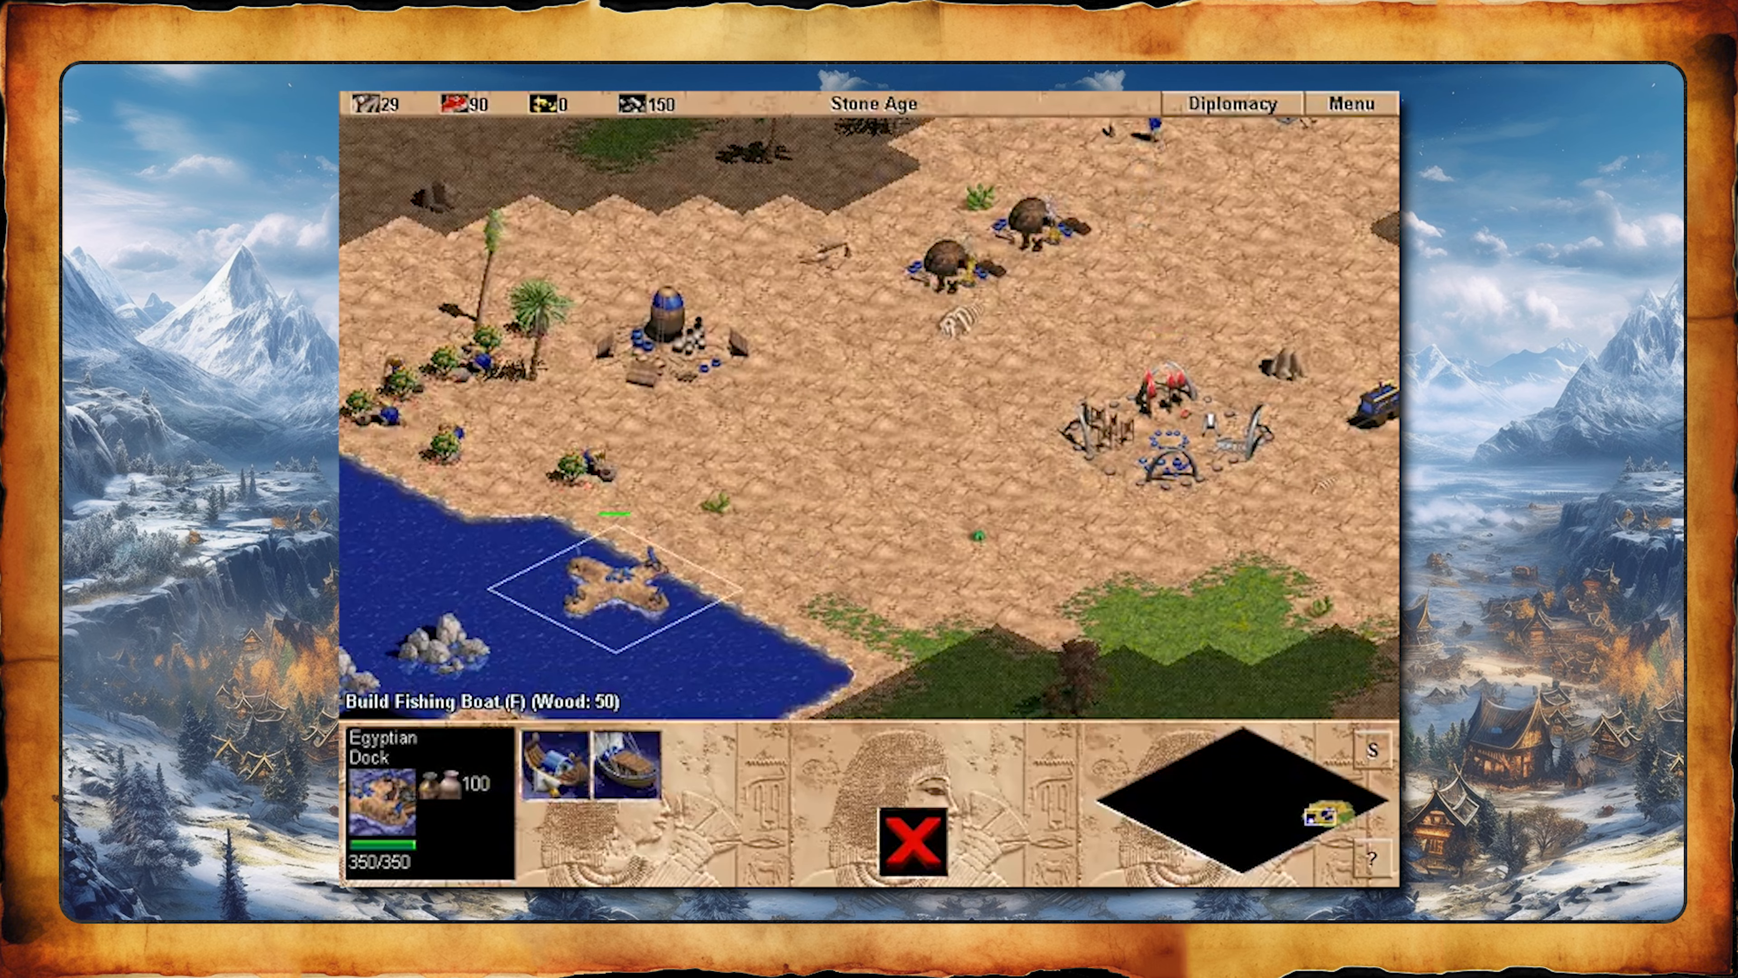
pyautogui.press('Right')
pyautogui.press('Up')
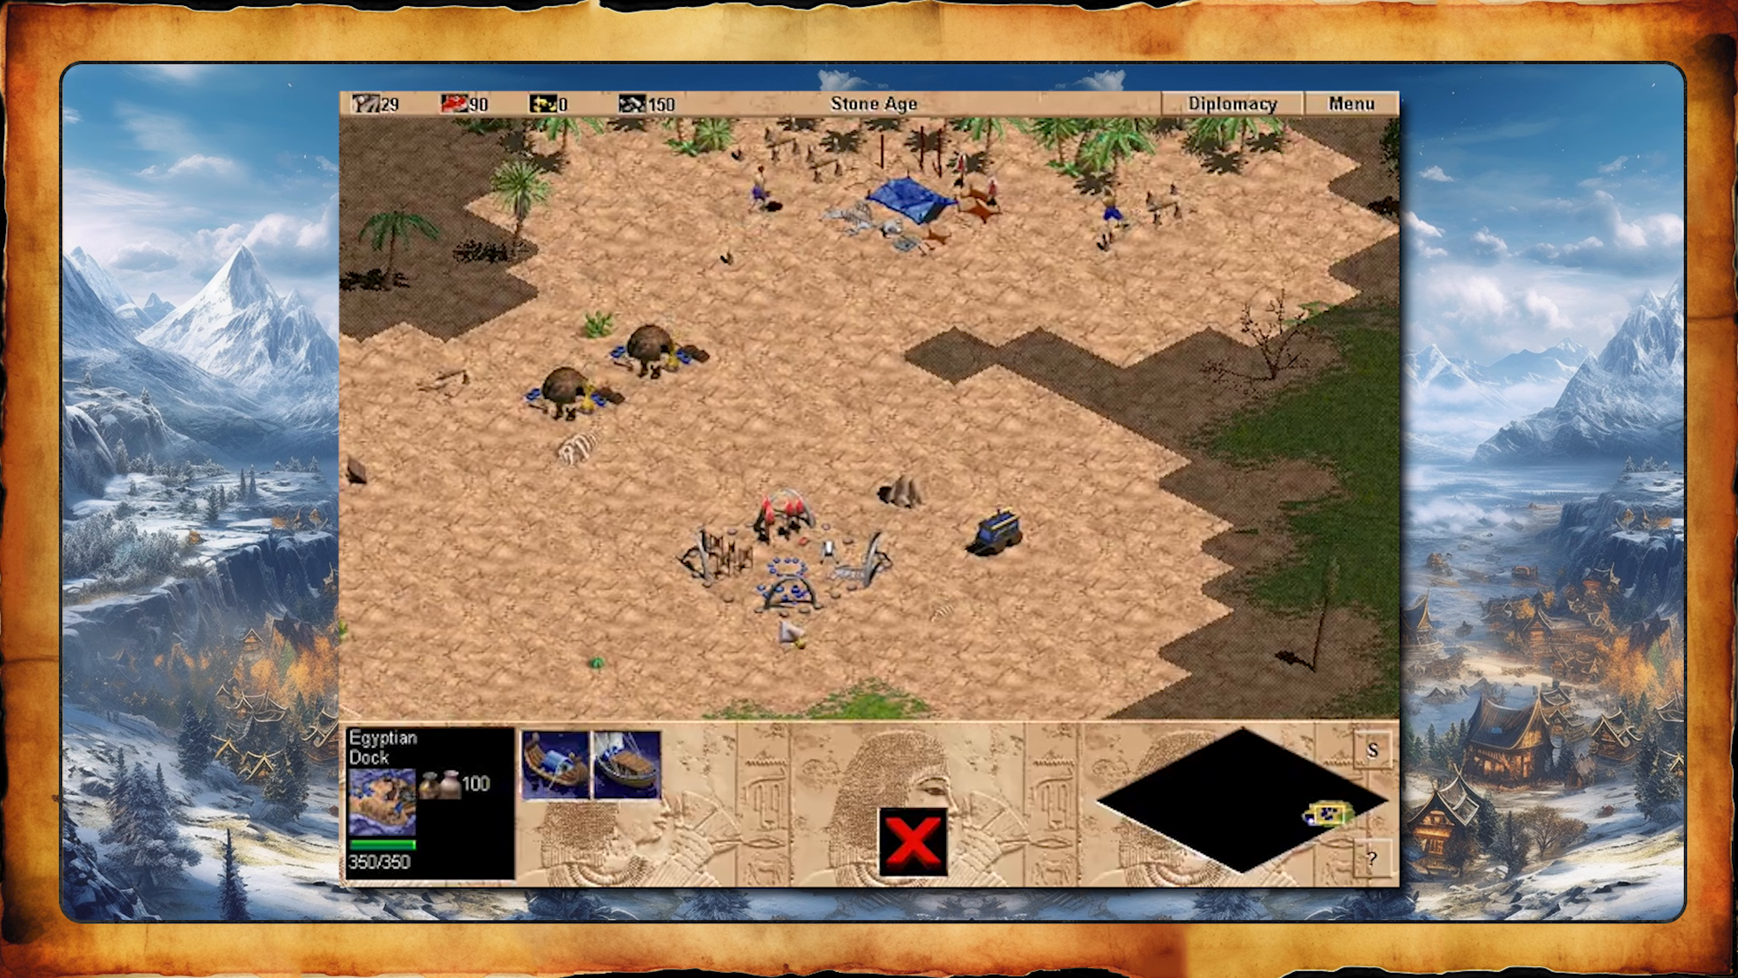
pyautogui.click(783, 625)
pyautogui.press('Up')
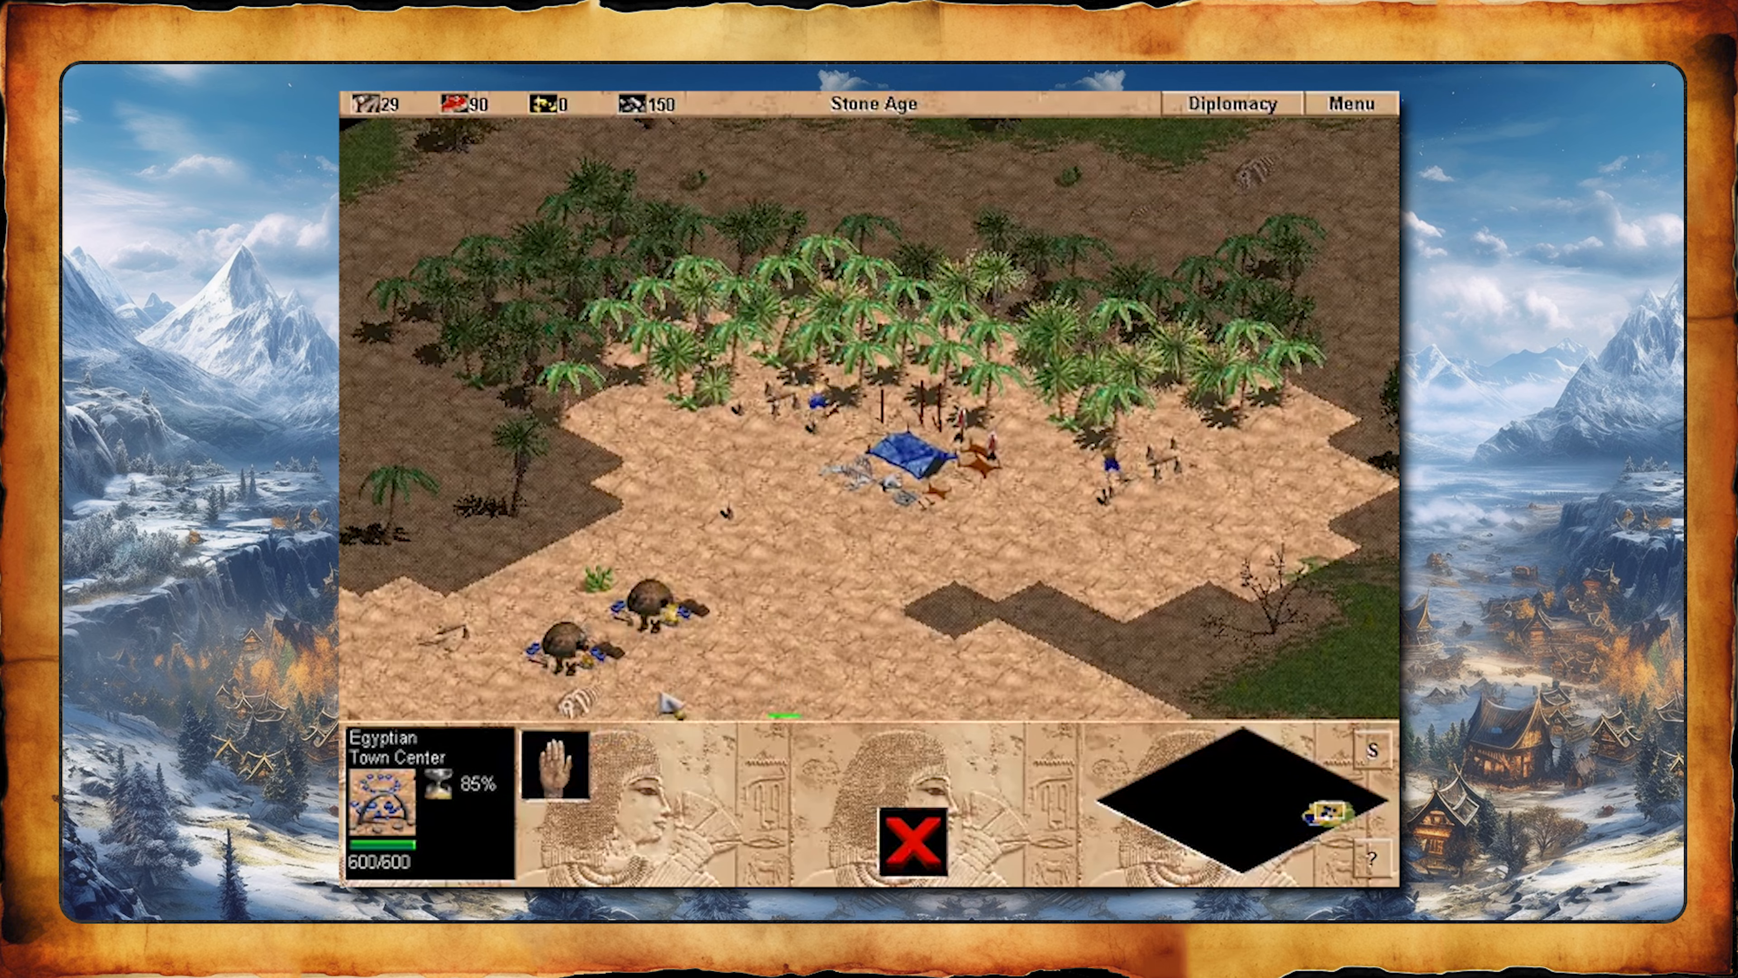
pyautogui.press('Right')
pyautogui.press('Down')
pyautogui.press('Left')
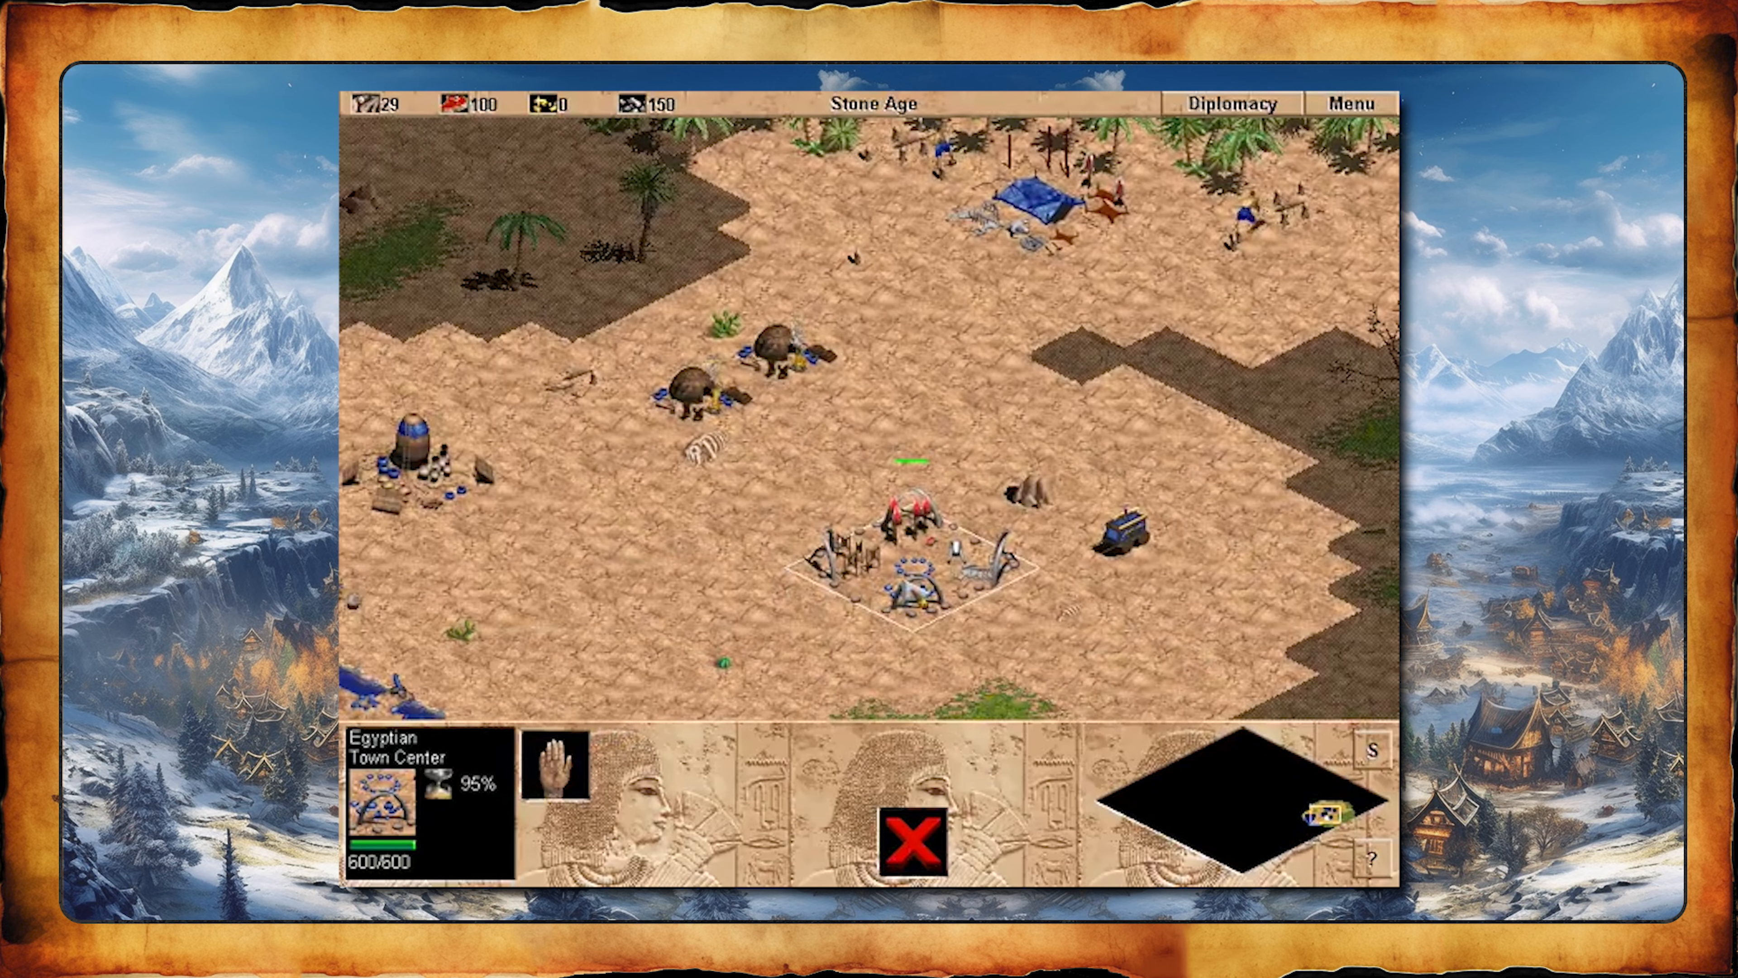
# - Send the newly trained villager to chop the palm trees north of the Town Center
pyautogui.click(936, 581)
pyautogui.press('Up')
pyautogui.rightClick(992, 449)
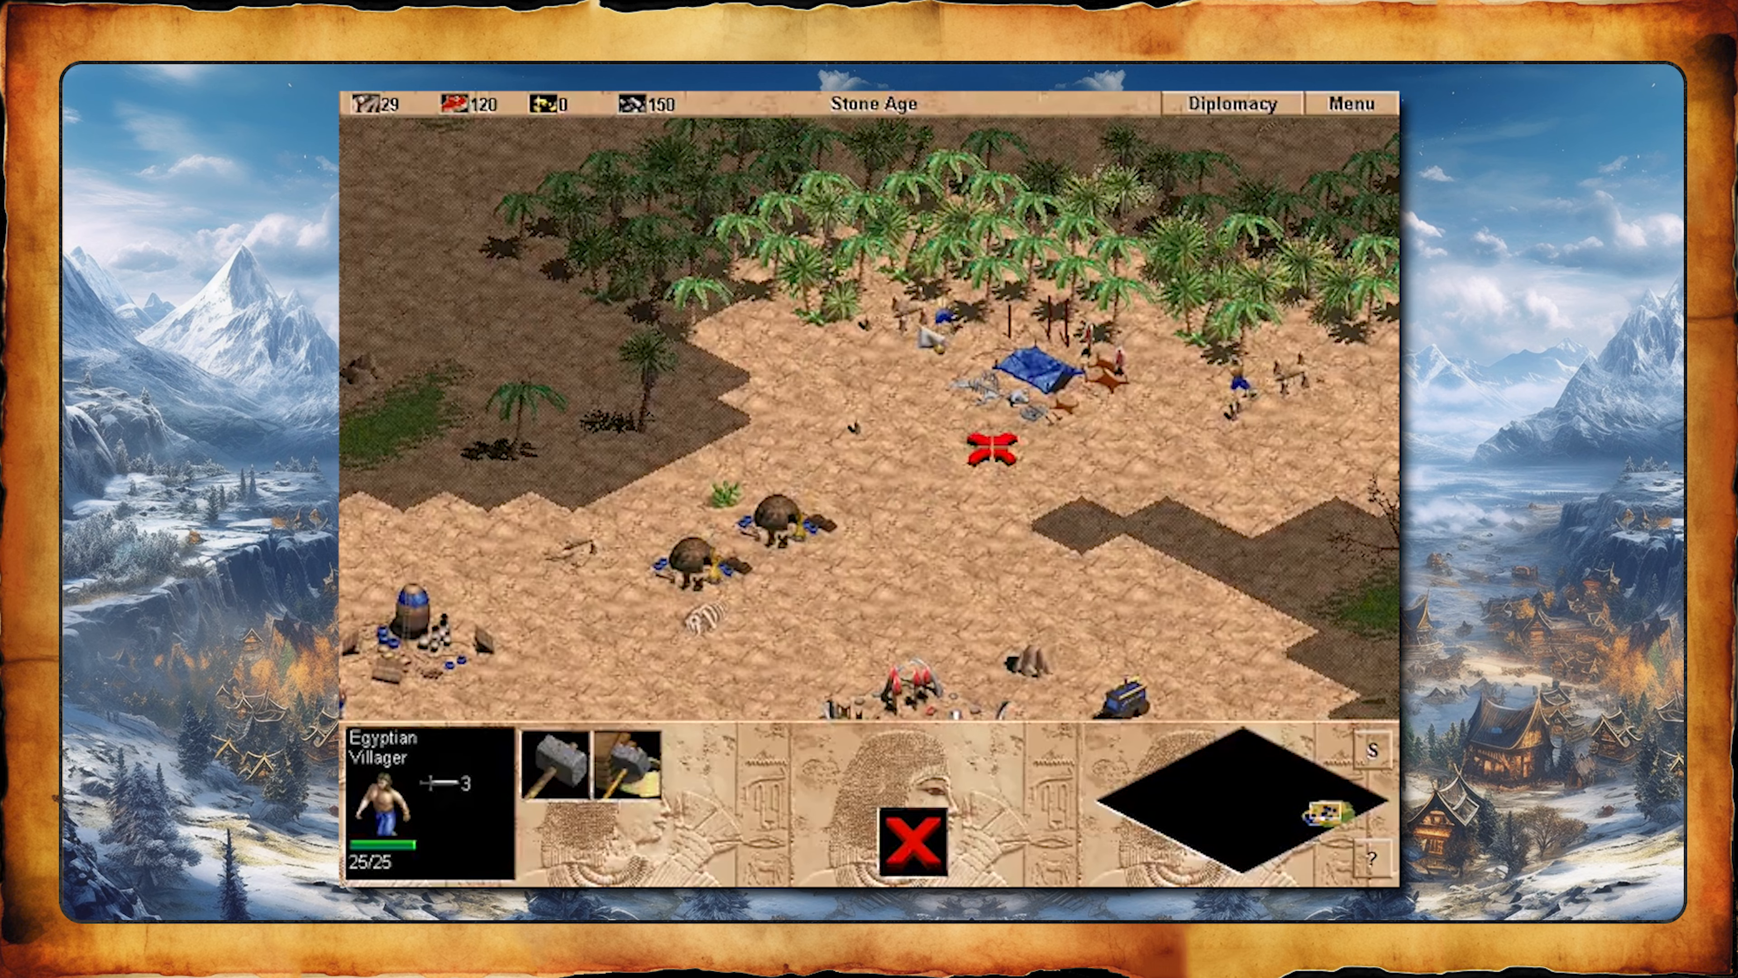
pyautogui.rightClick(985, 274)
pyautogui.press('Down')
# - Start training another villager at the Town Center
pyautogui.click(796, 672)
pyautogui.press('Down')
pyautogui.press('Left')
pyautogui.click(1050, 438)
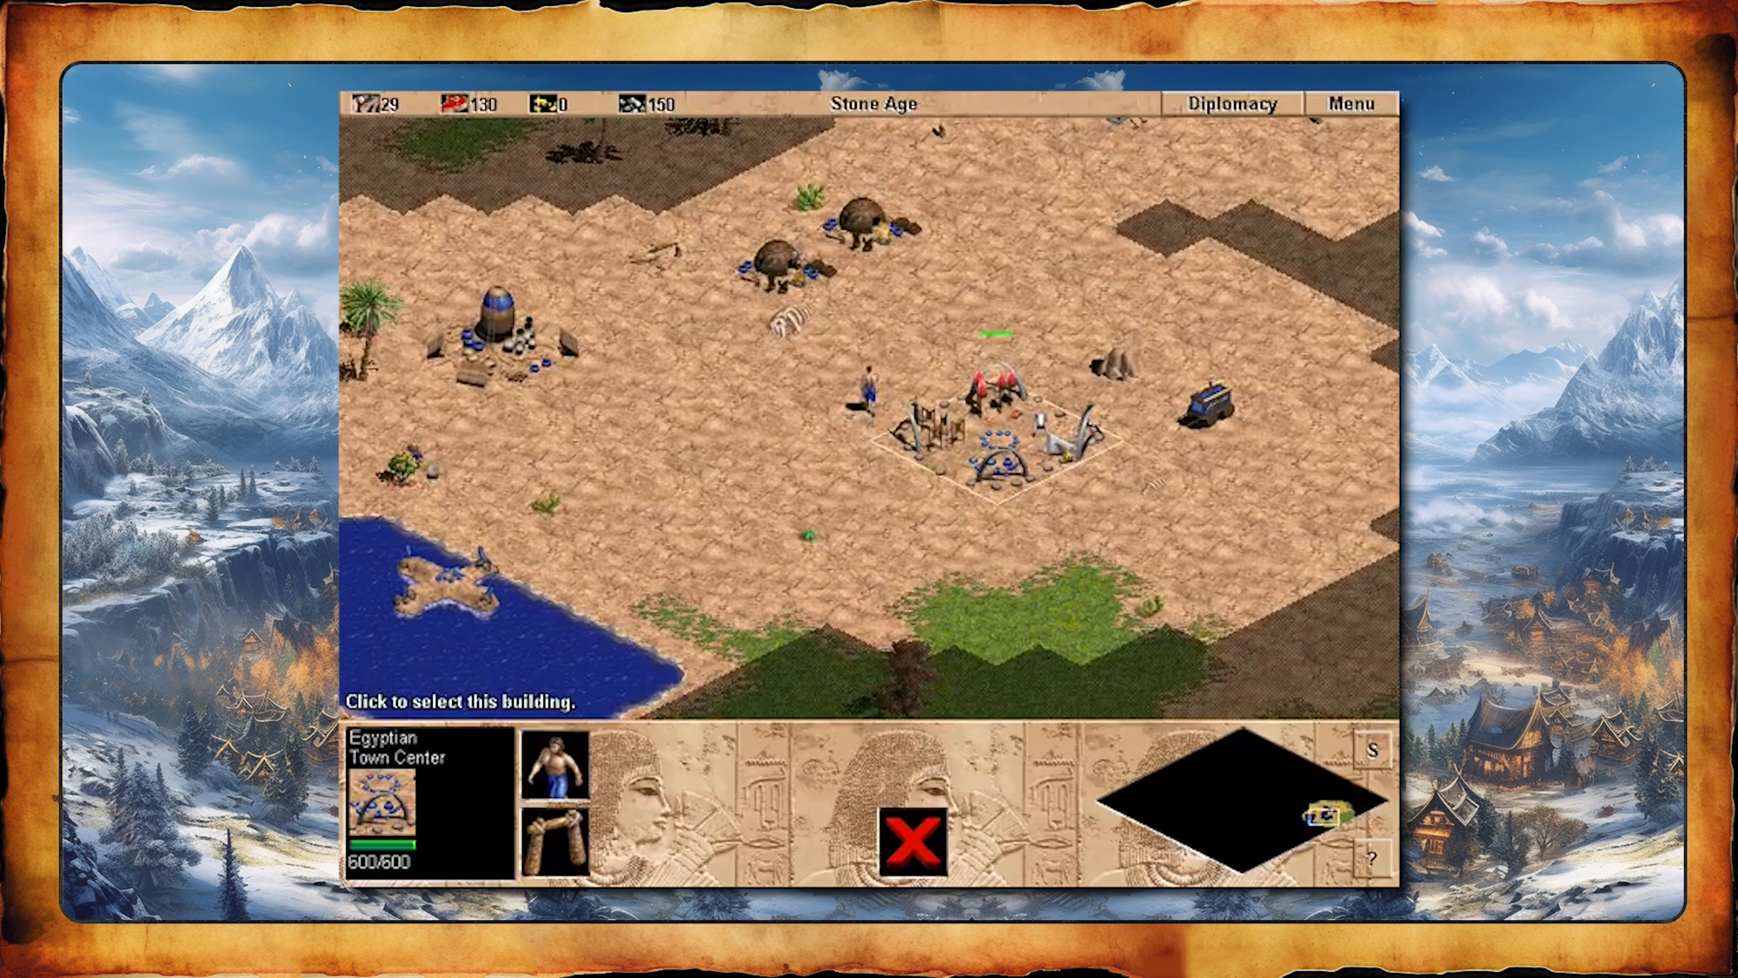
pyautogui.press('Left')
pyautogui.click(524, 759)
pyautogui.press('Left')
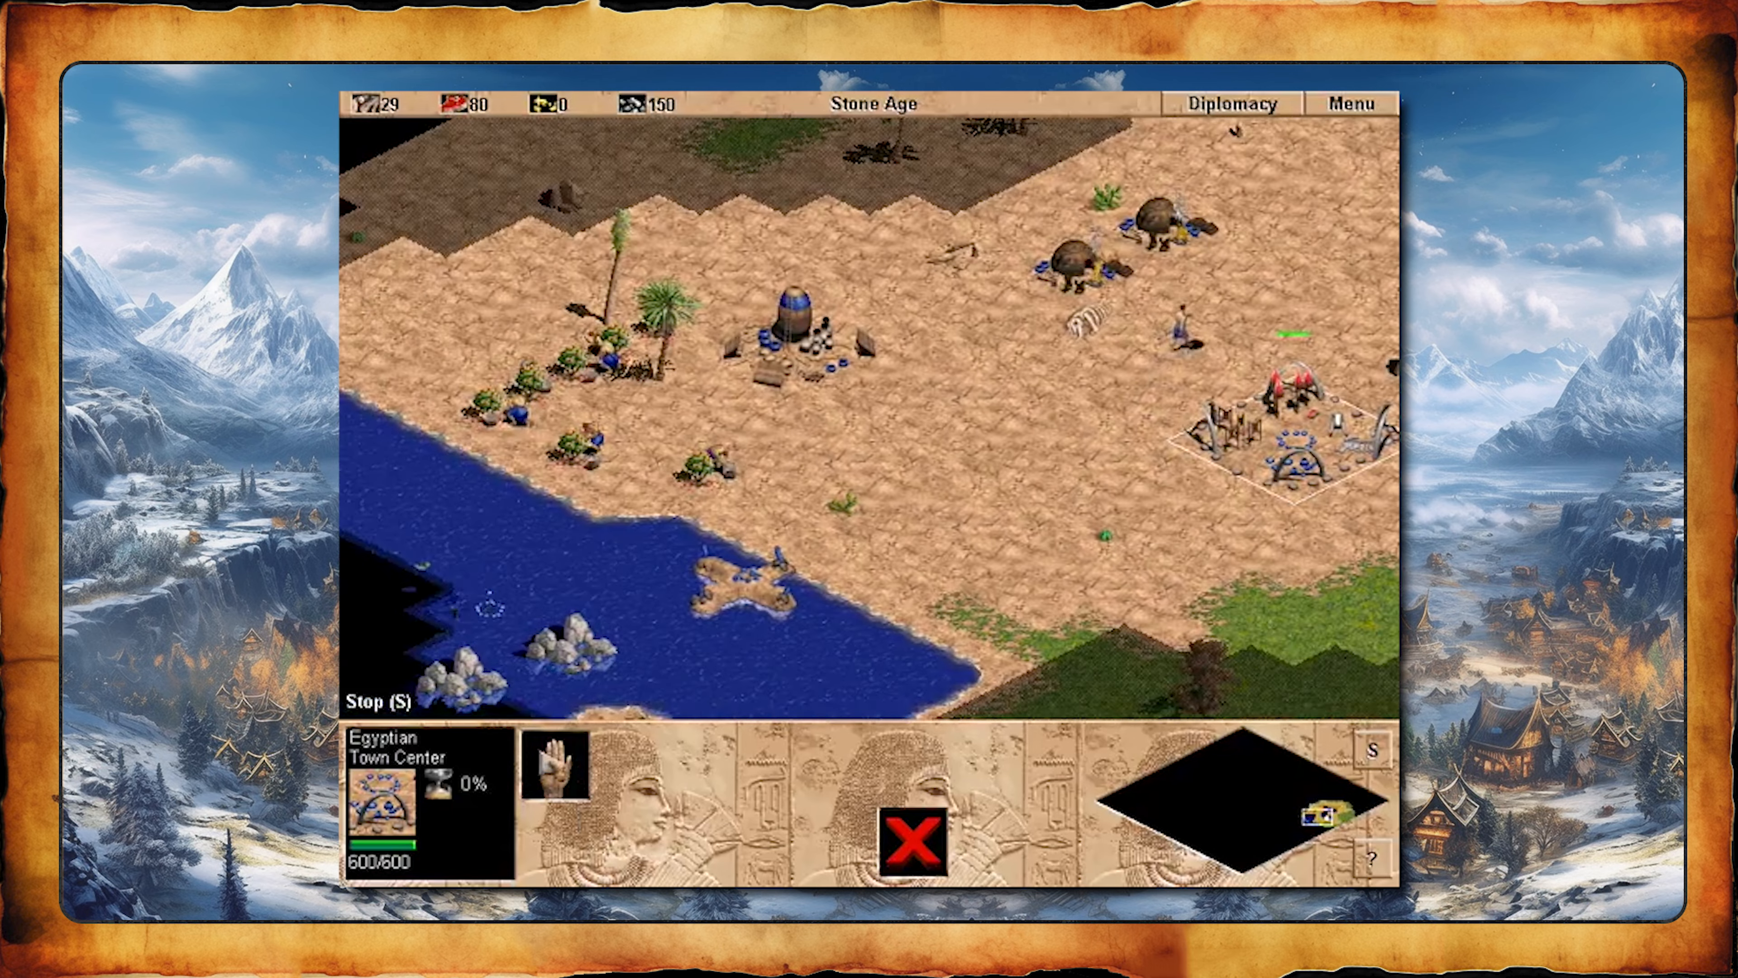
pyautogui.press('Up')
pyautogui.click(821, 613)
pyautogui.press('Right')
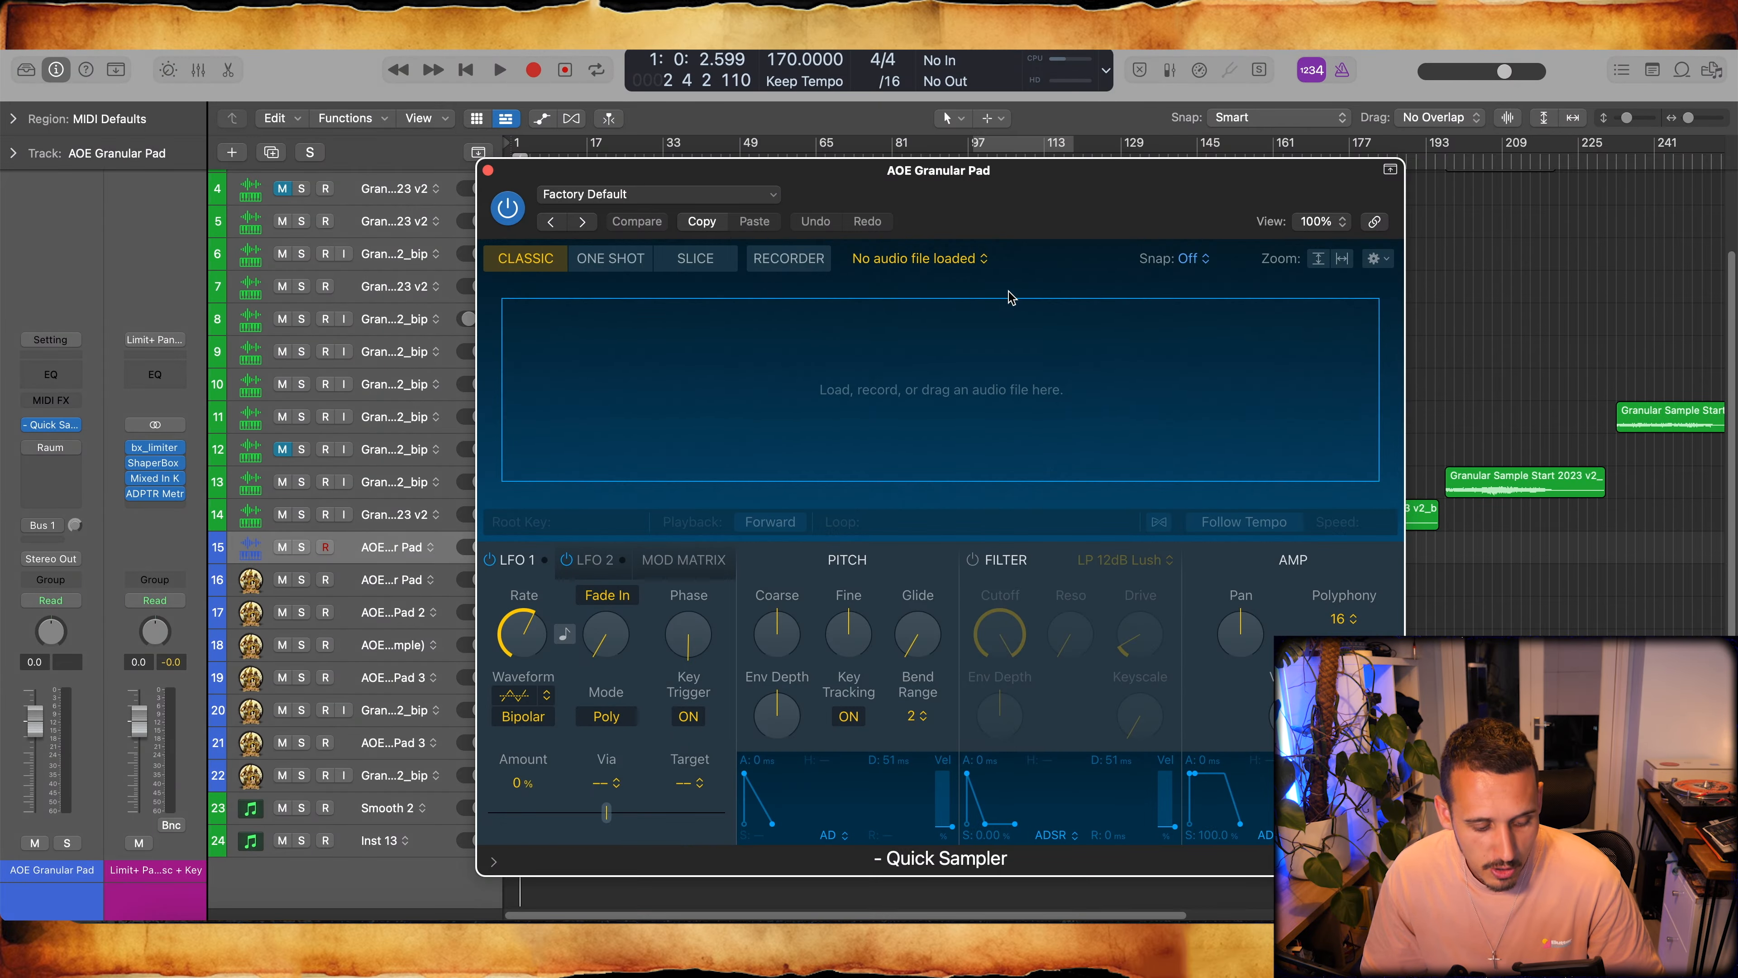
# - Switch to the sample library and audition building_wonder.wav and priest_trained1.wav in the AOE Sounds collection
pyautogui.hotkey('ctrl', 'Right')
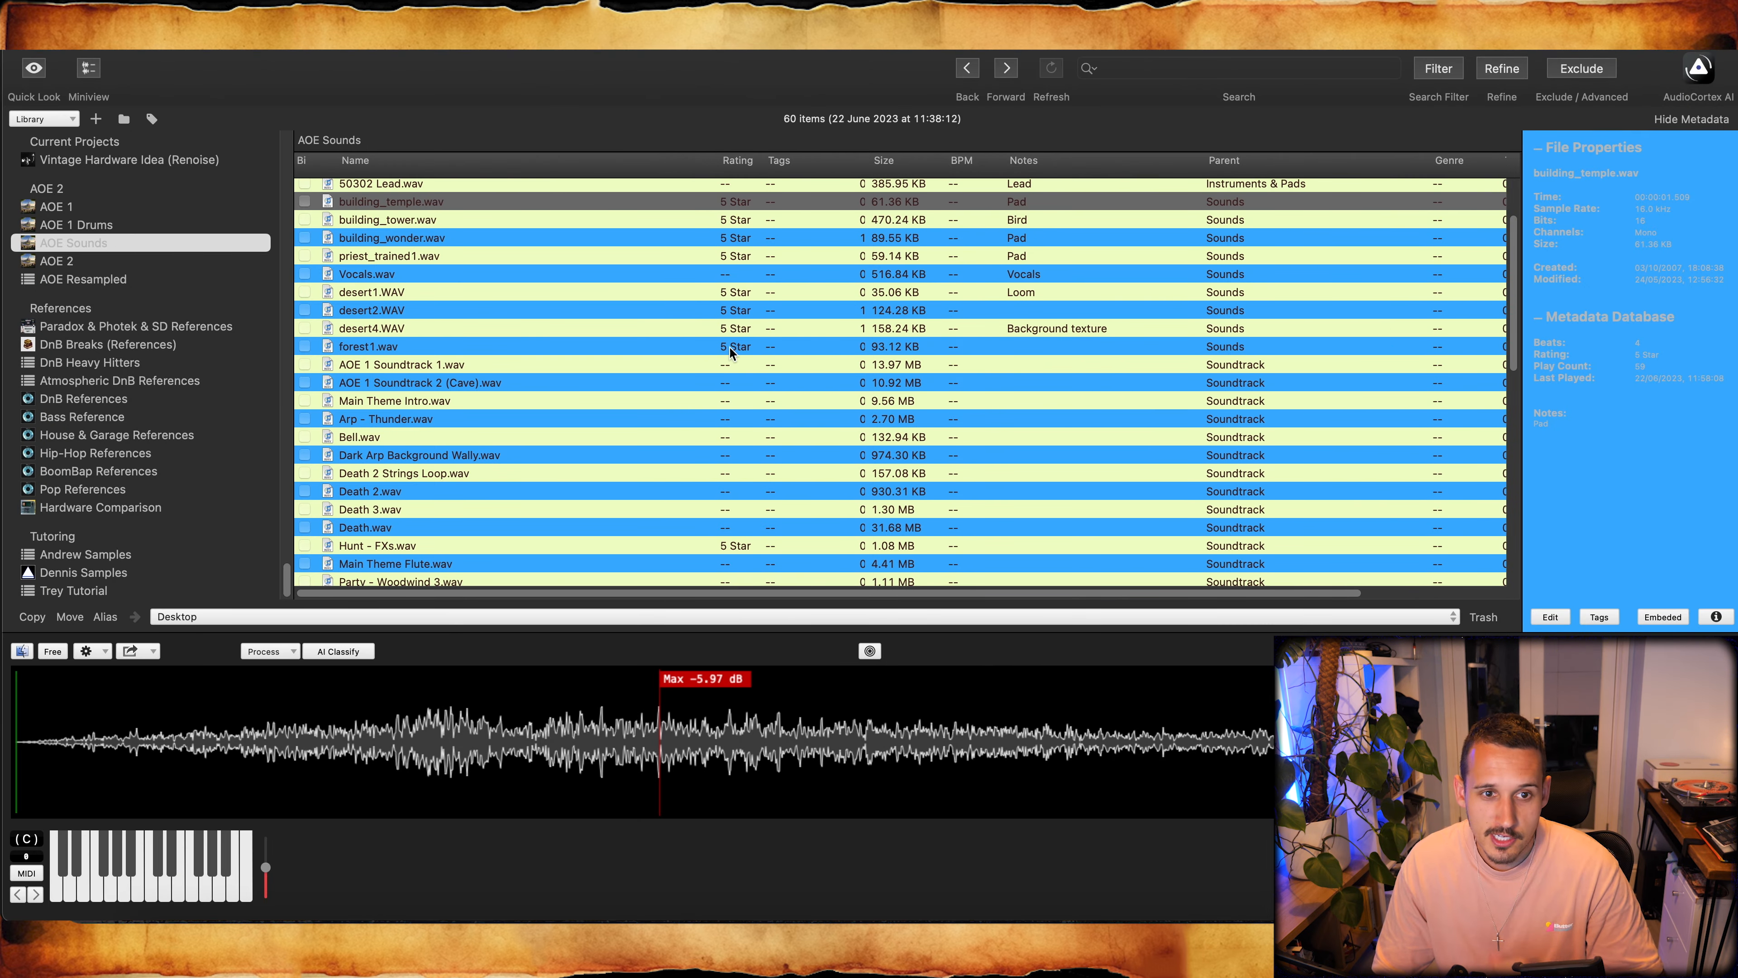
pyautogui.scroll(2, 452, 203)
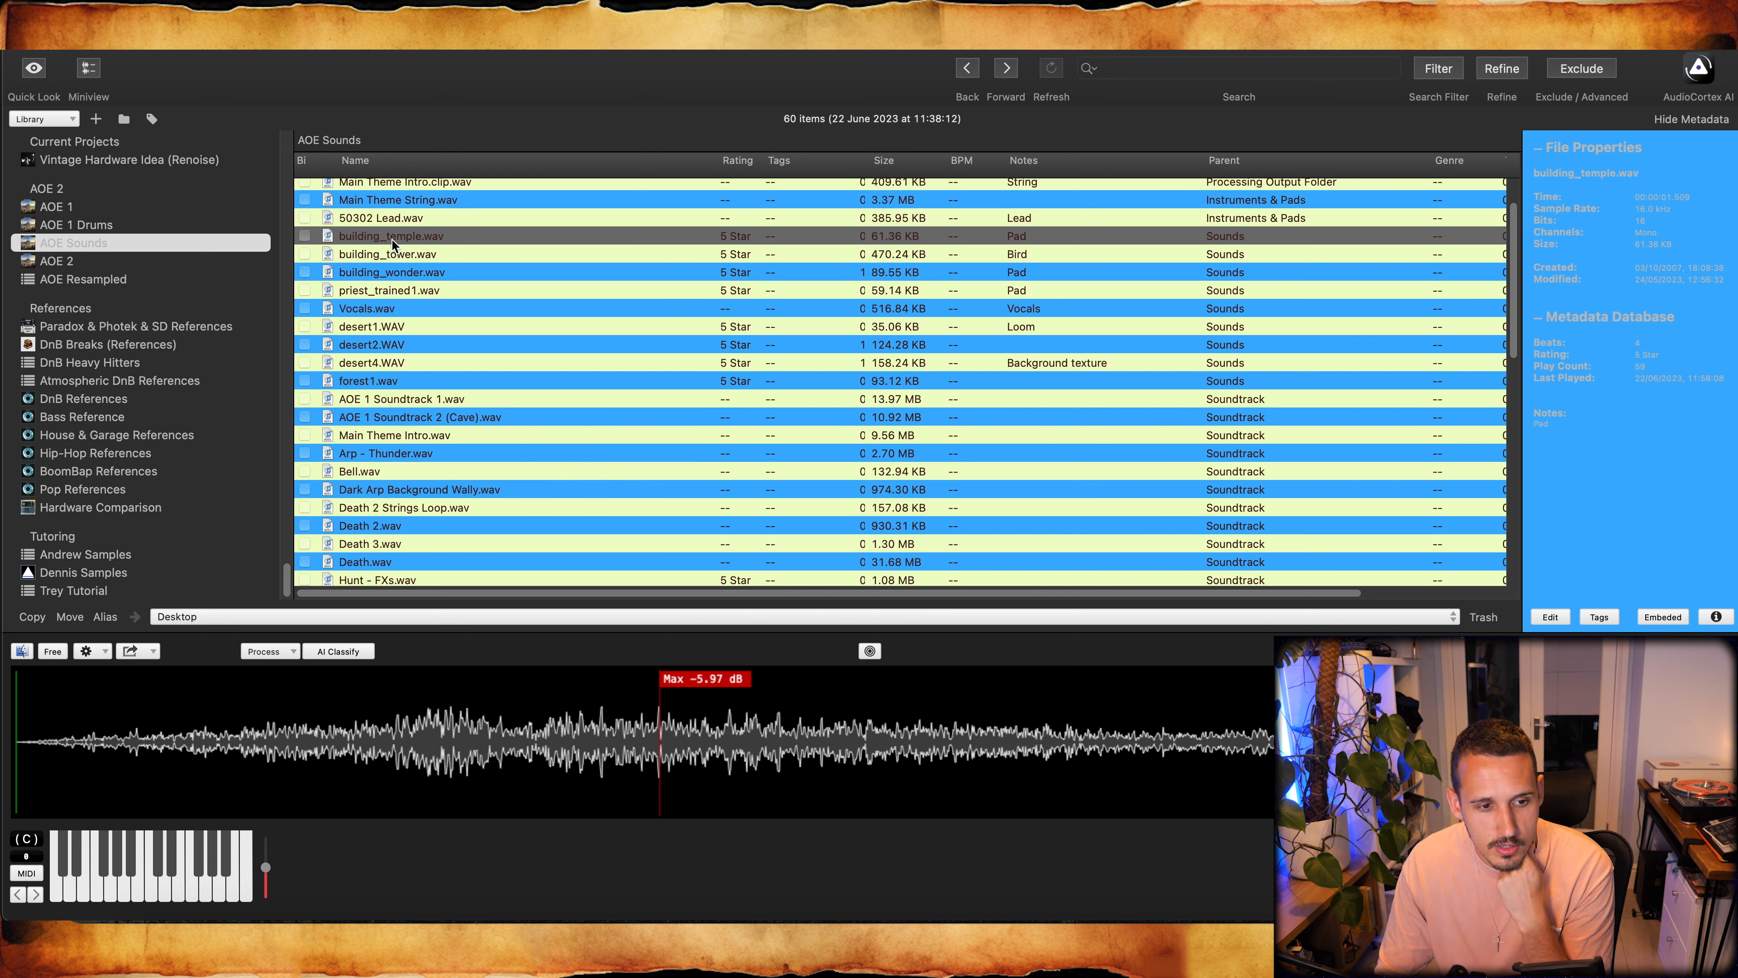
pyautogui.click(418, 273)
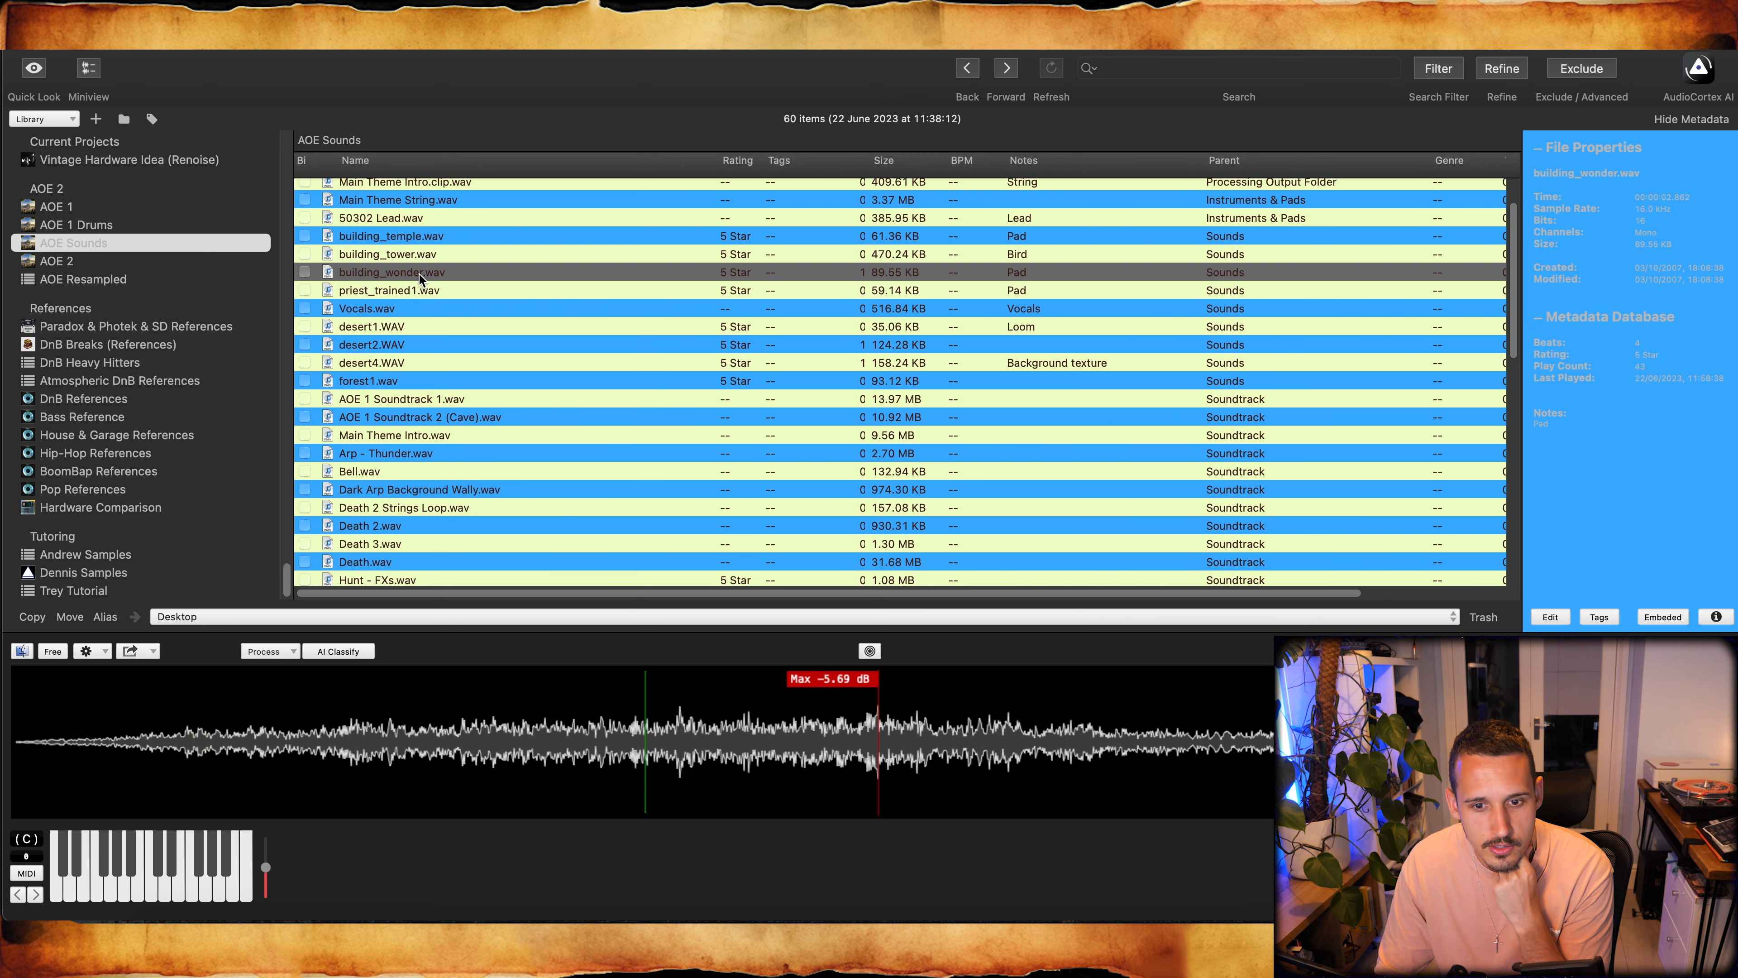
pyautogui.click(421, 291)
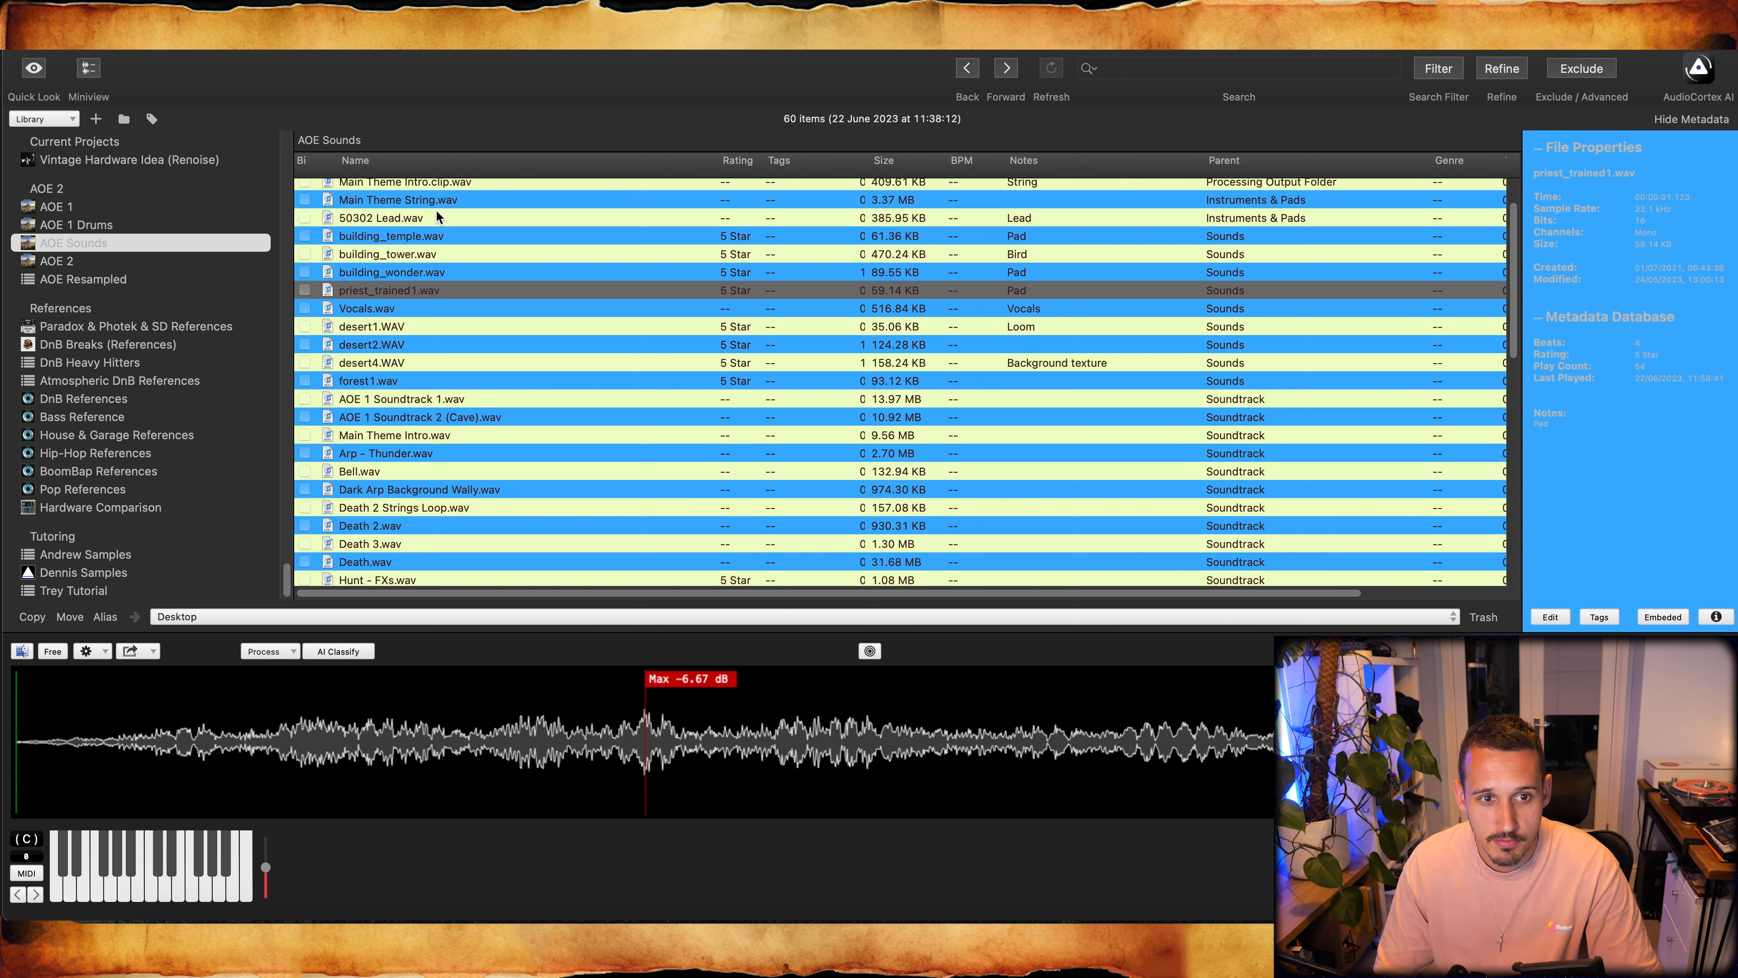
# - Load building_temple.wav into Quick Sampler and set its loop mode to Alternate
pyautogui.moveTo(397, 239); pyautogui.dragTo(792, 341)
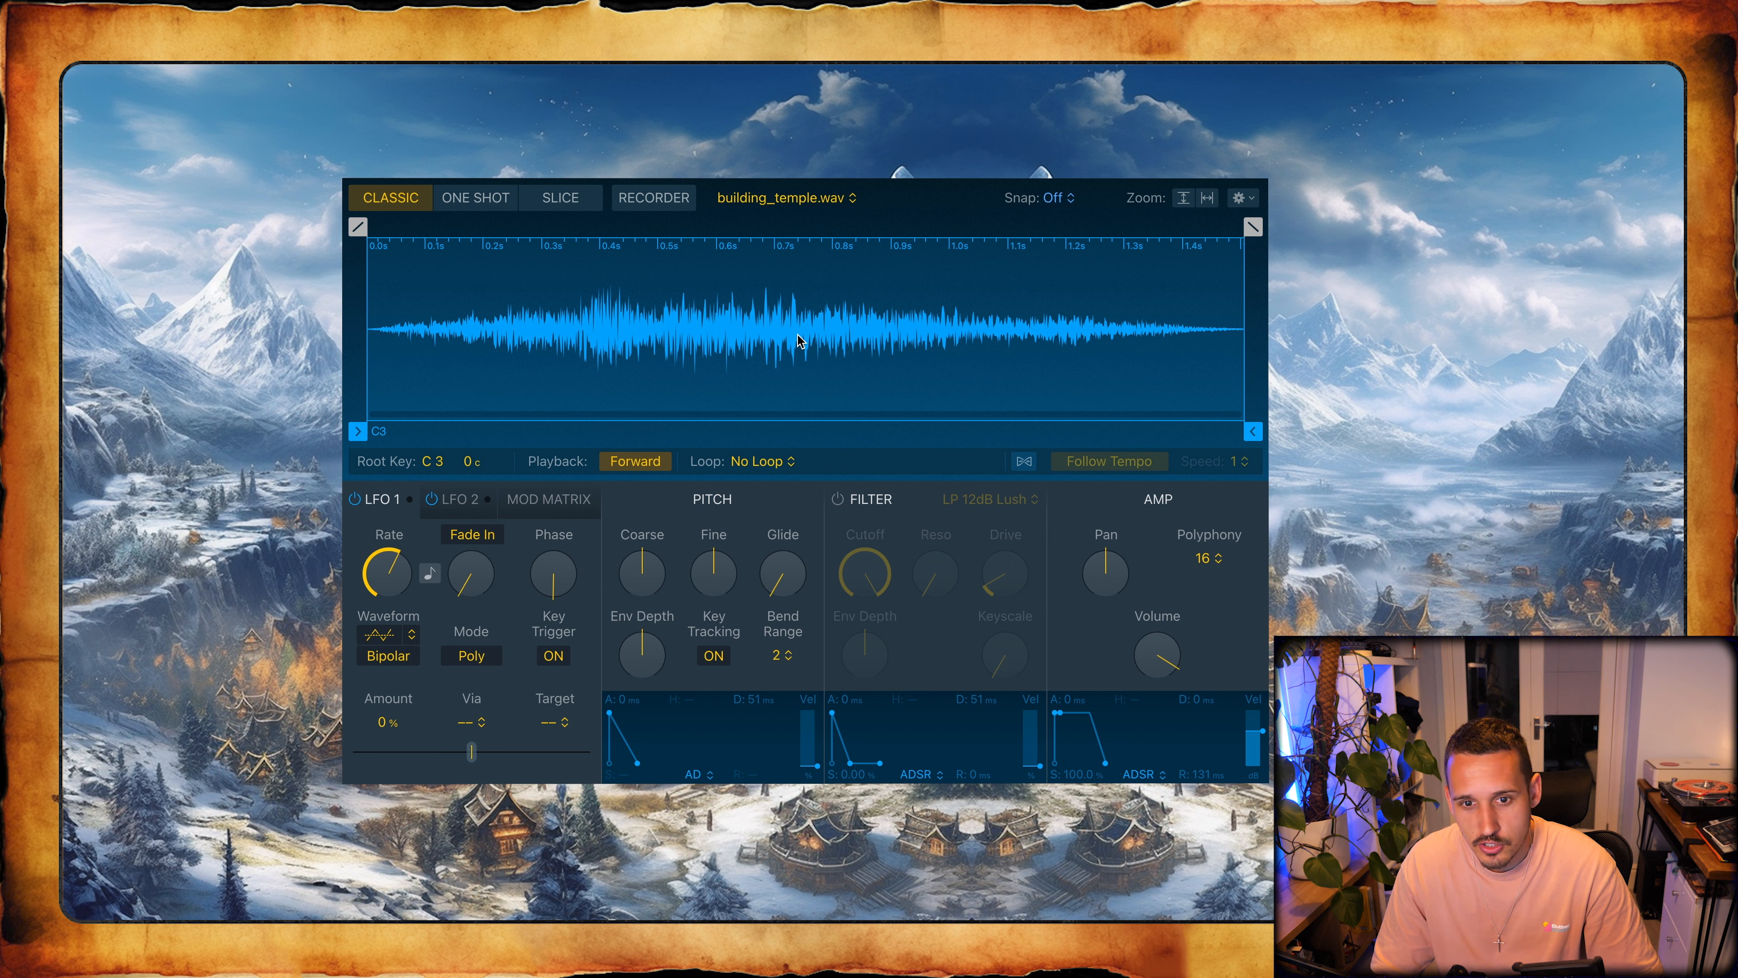
pyautogui.click(759, 460)
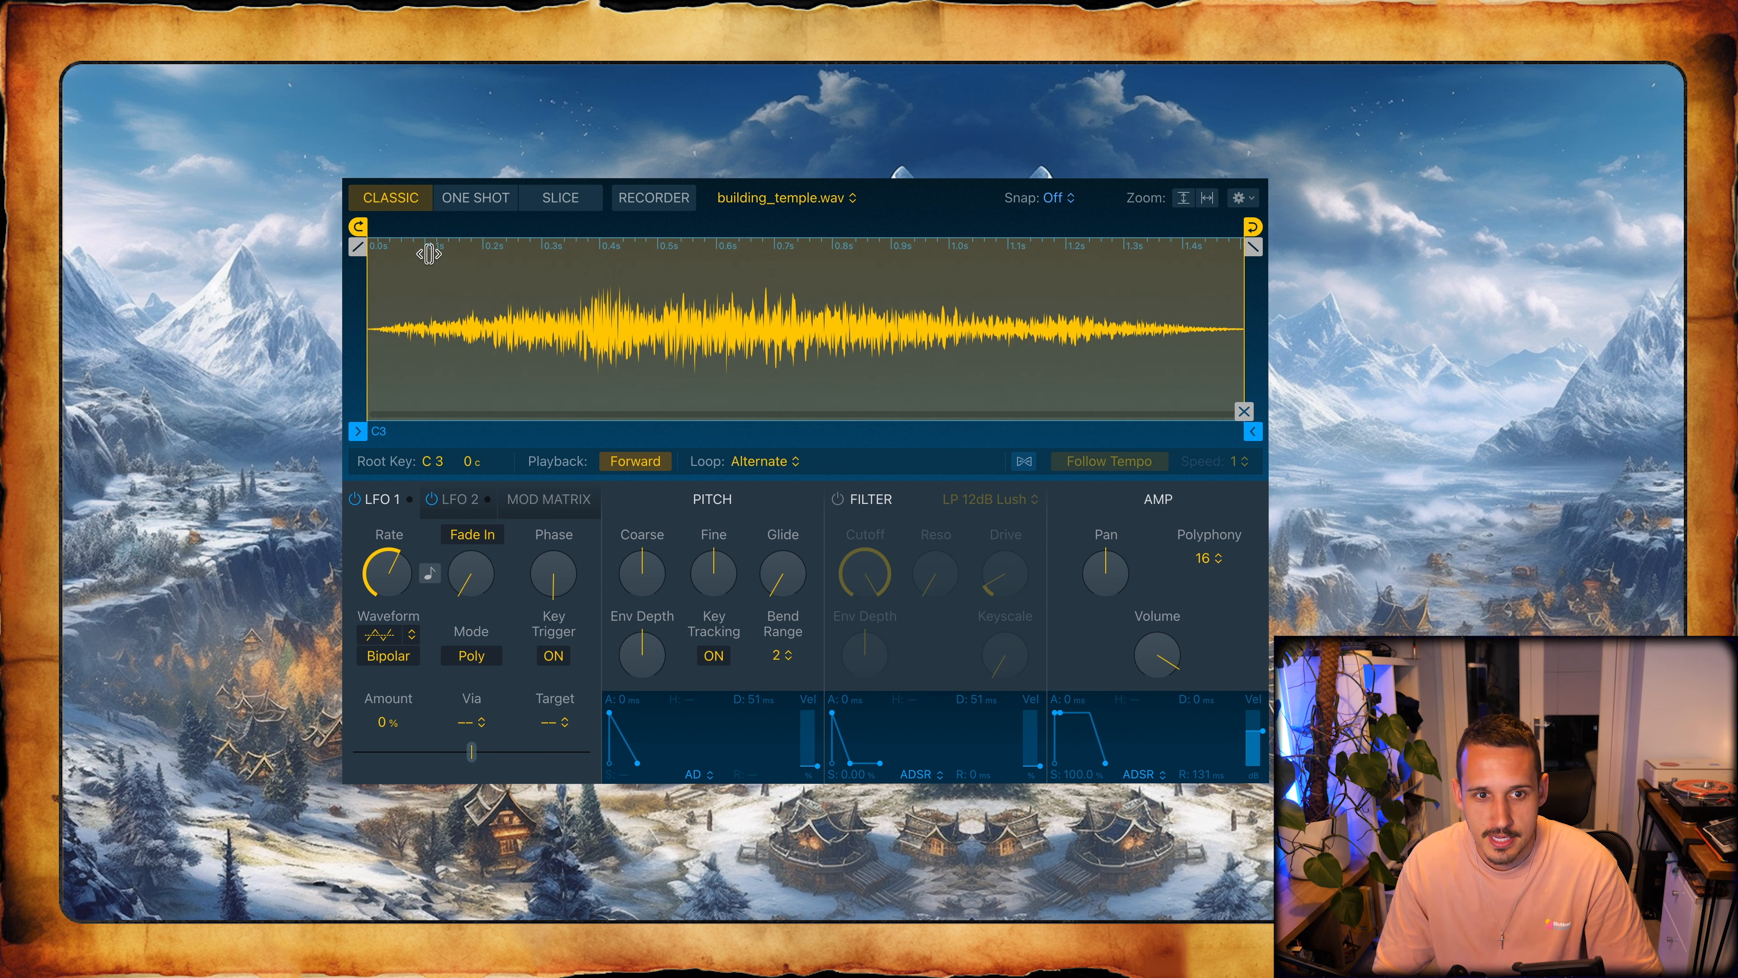
# - Set the sample loop from about 0.509 s to about 1.109 s with a crossfade of about 0.043 s
pyautogui.moveTo(430, 255); pyautogui.dragTo(481, 255)
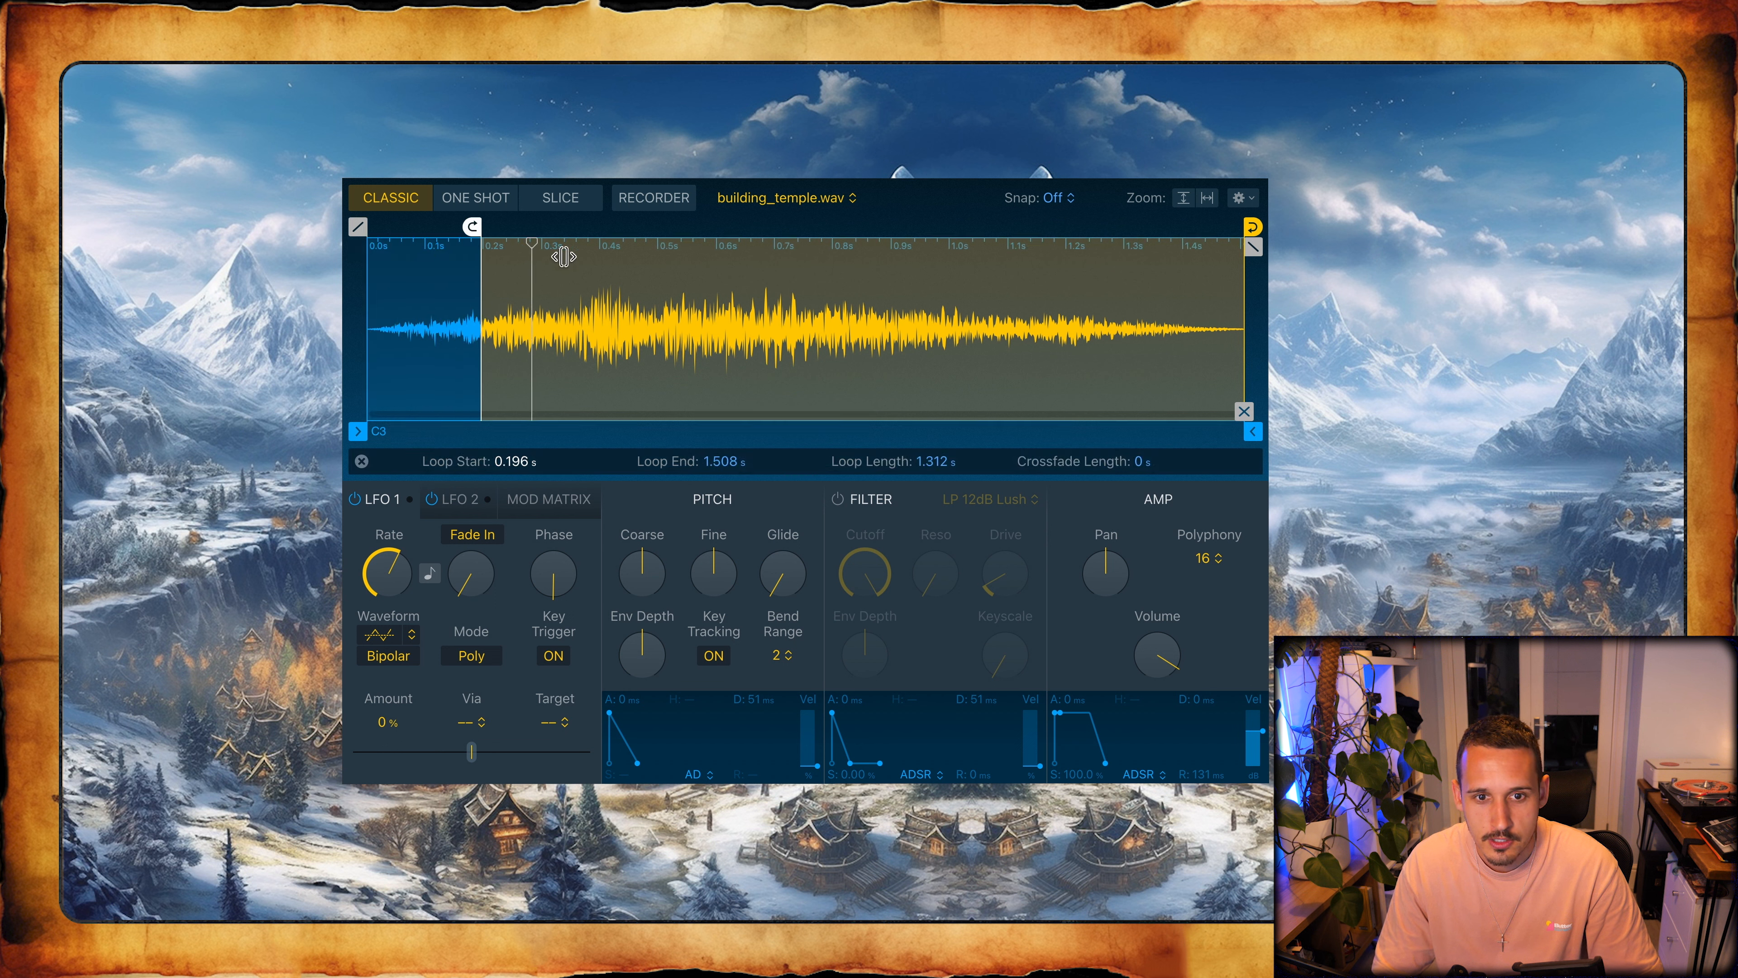
pyautogui.moveTo(1244, 252)
pyautogui.mouseDown()
pyautogui.moveTo(949, 253)
pyautogui.moveTo(1008, 254)
pyautogui.mouseUp()
pyautogui.moveTo(1008, 432); pyautogui.dragTo(983, 432)
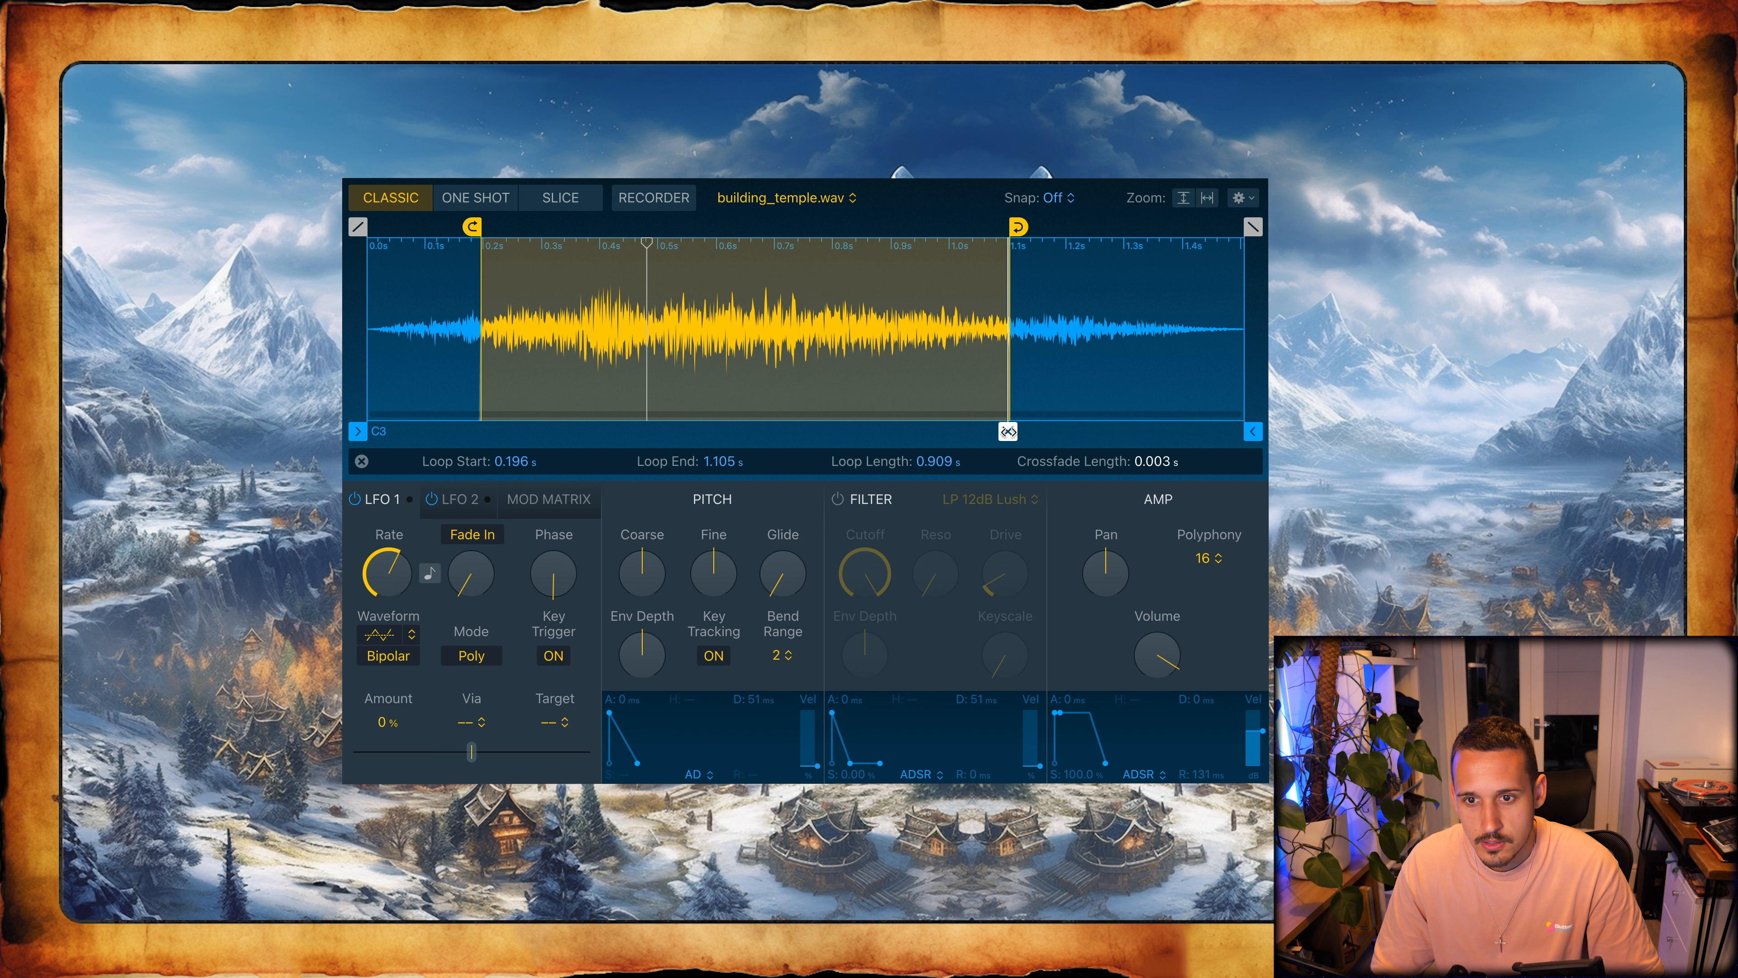
pyautogui.moveTo(472, 227); pyautogui.dragTo(654, 230)
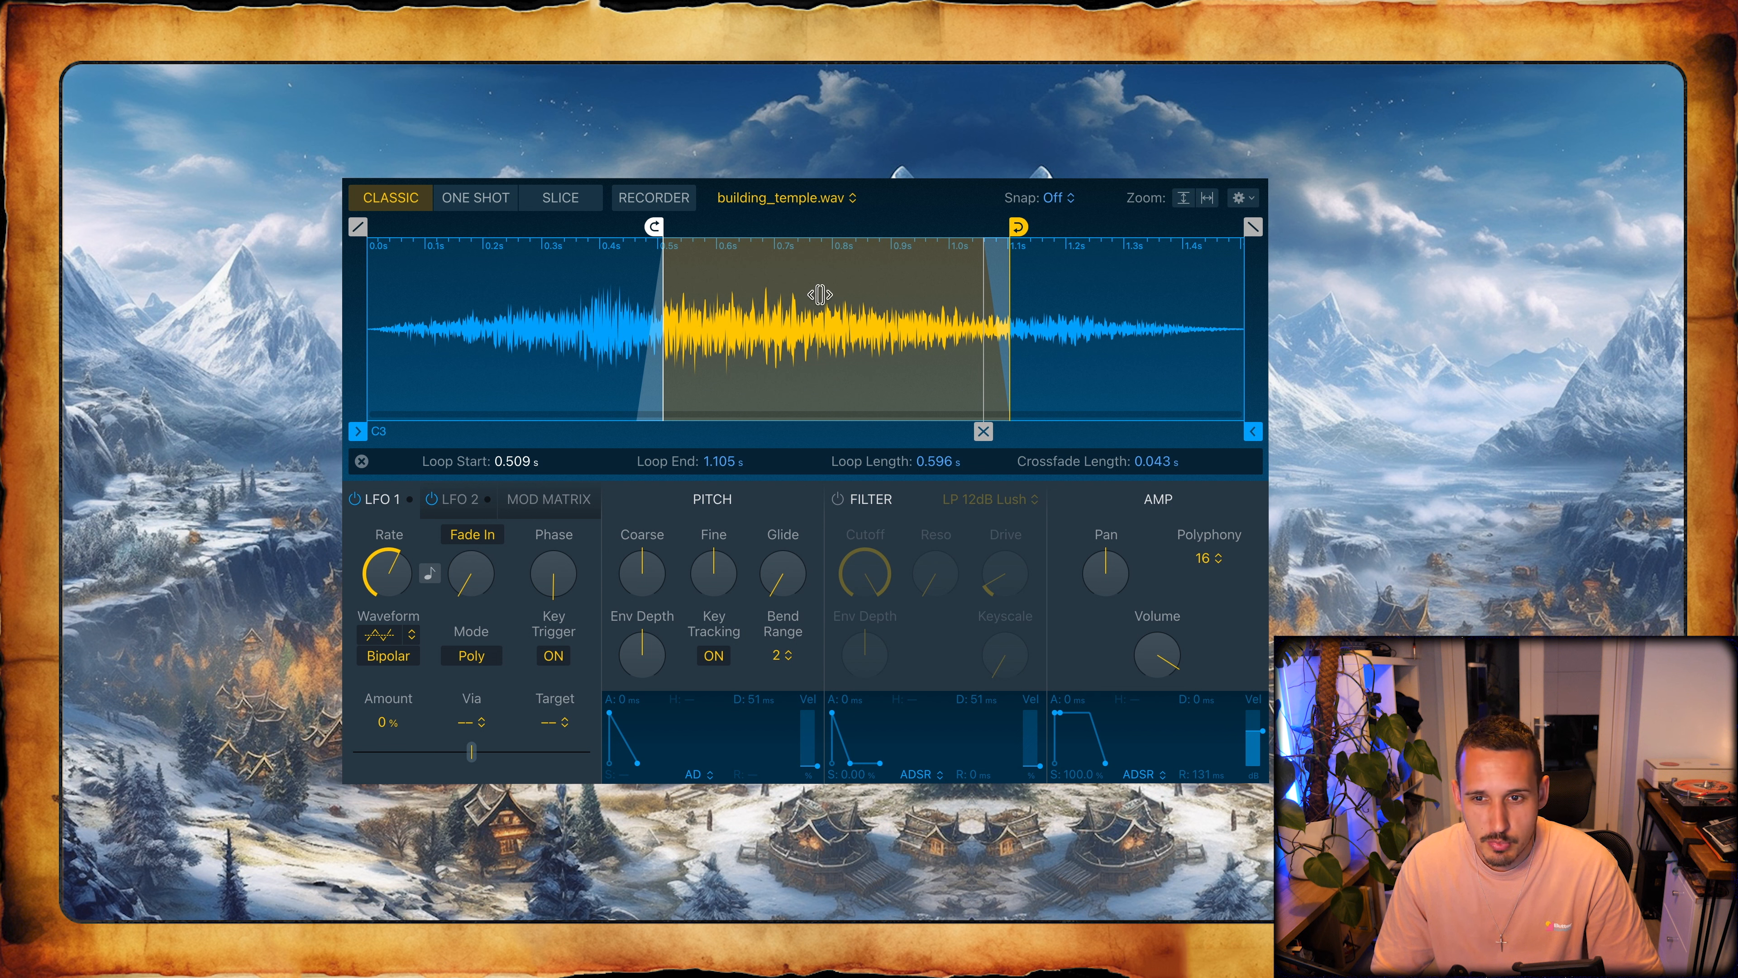
pyautogui.moveTo(1019, 225); pyautogui.dragTo(1021, 226)
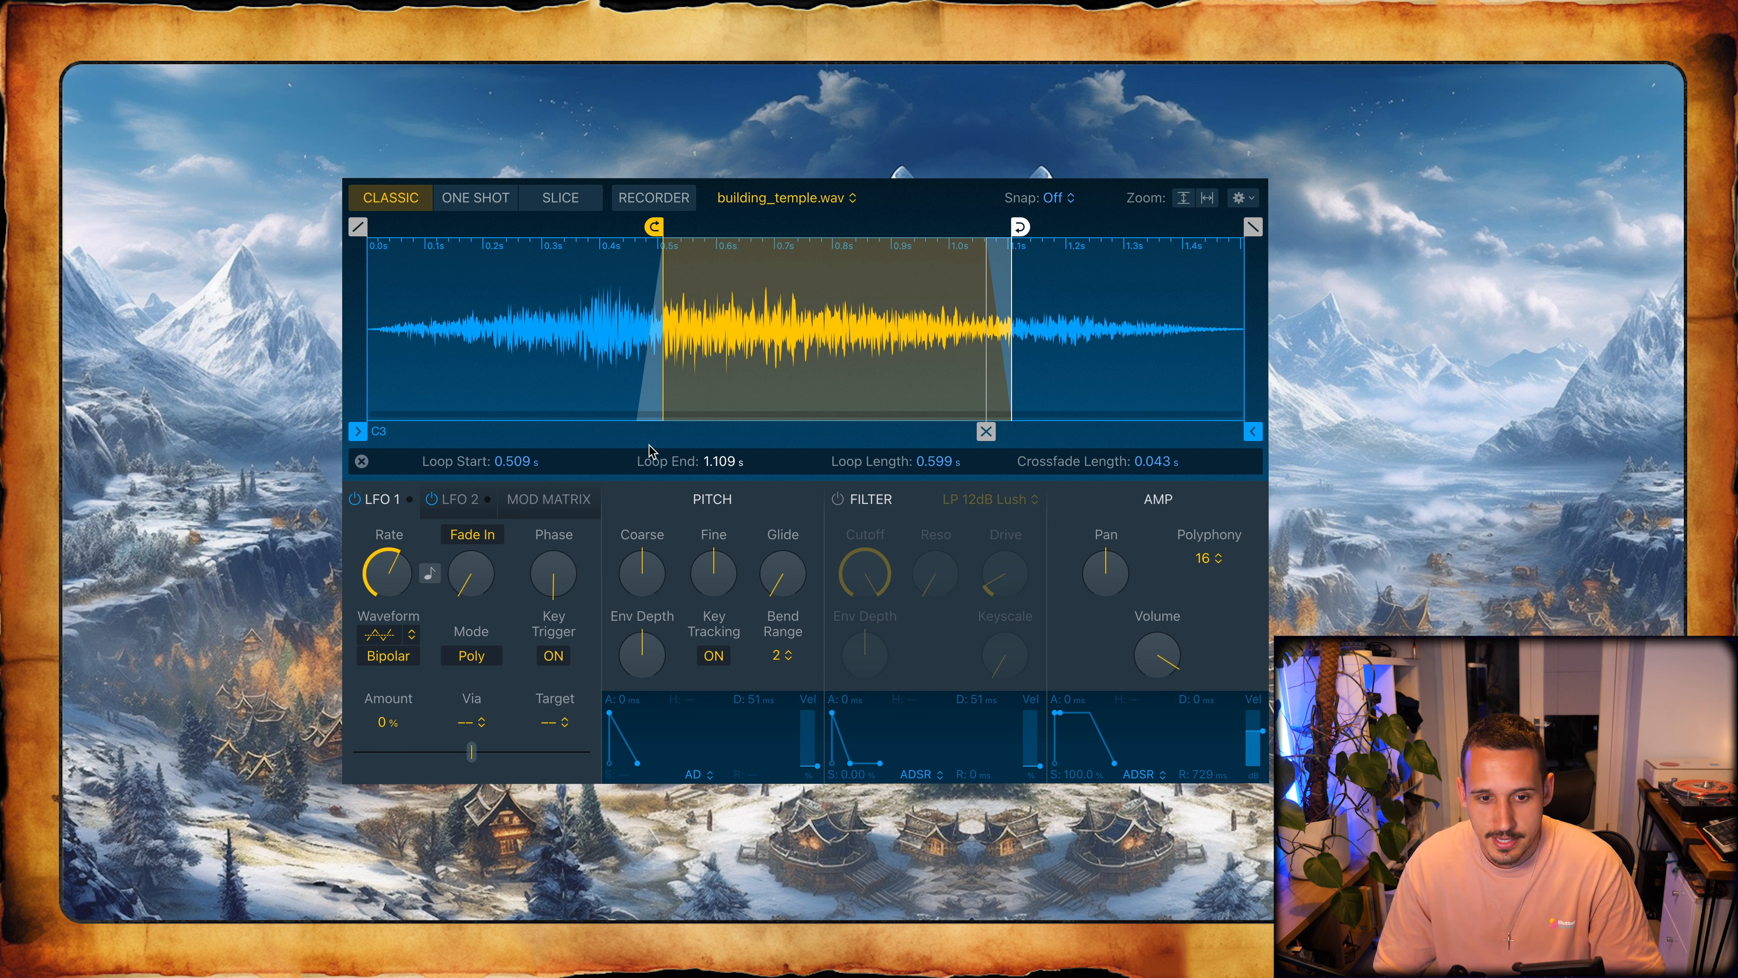
# - Set the sources of the first two modulation matrix rows to Mod Wheel
pyautogui.moveTo(619, 598)
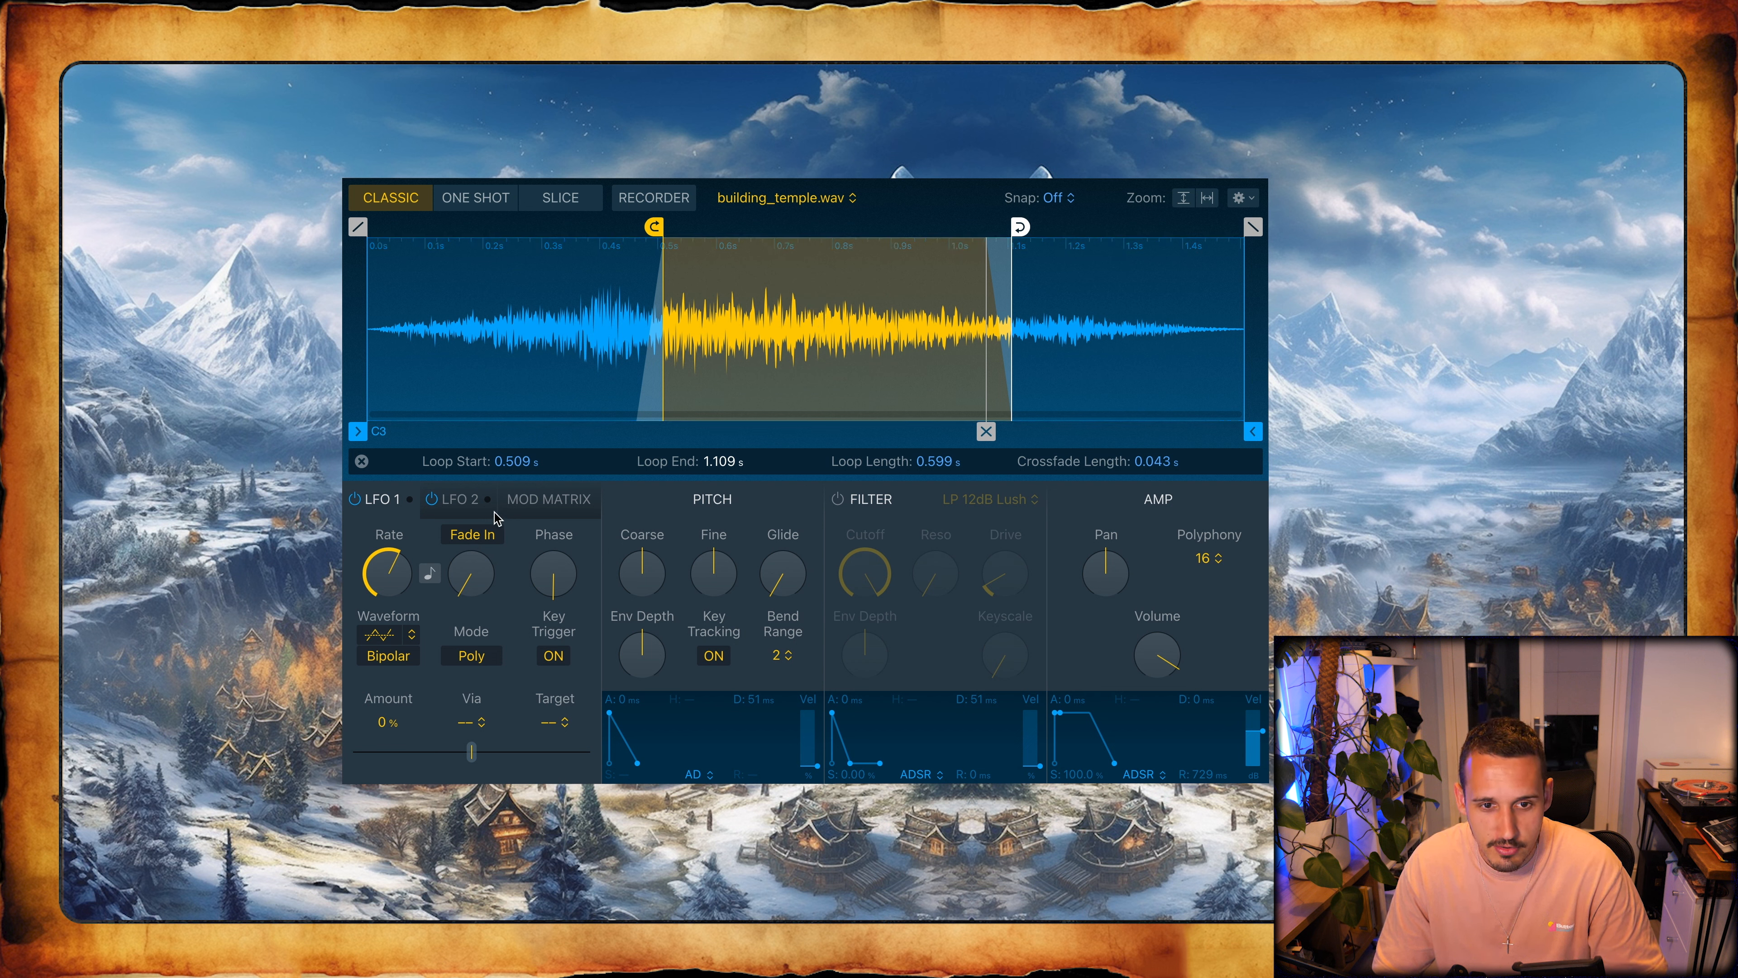
pyautogui.click(540, 503)
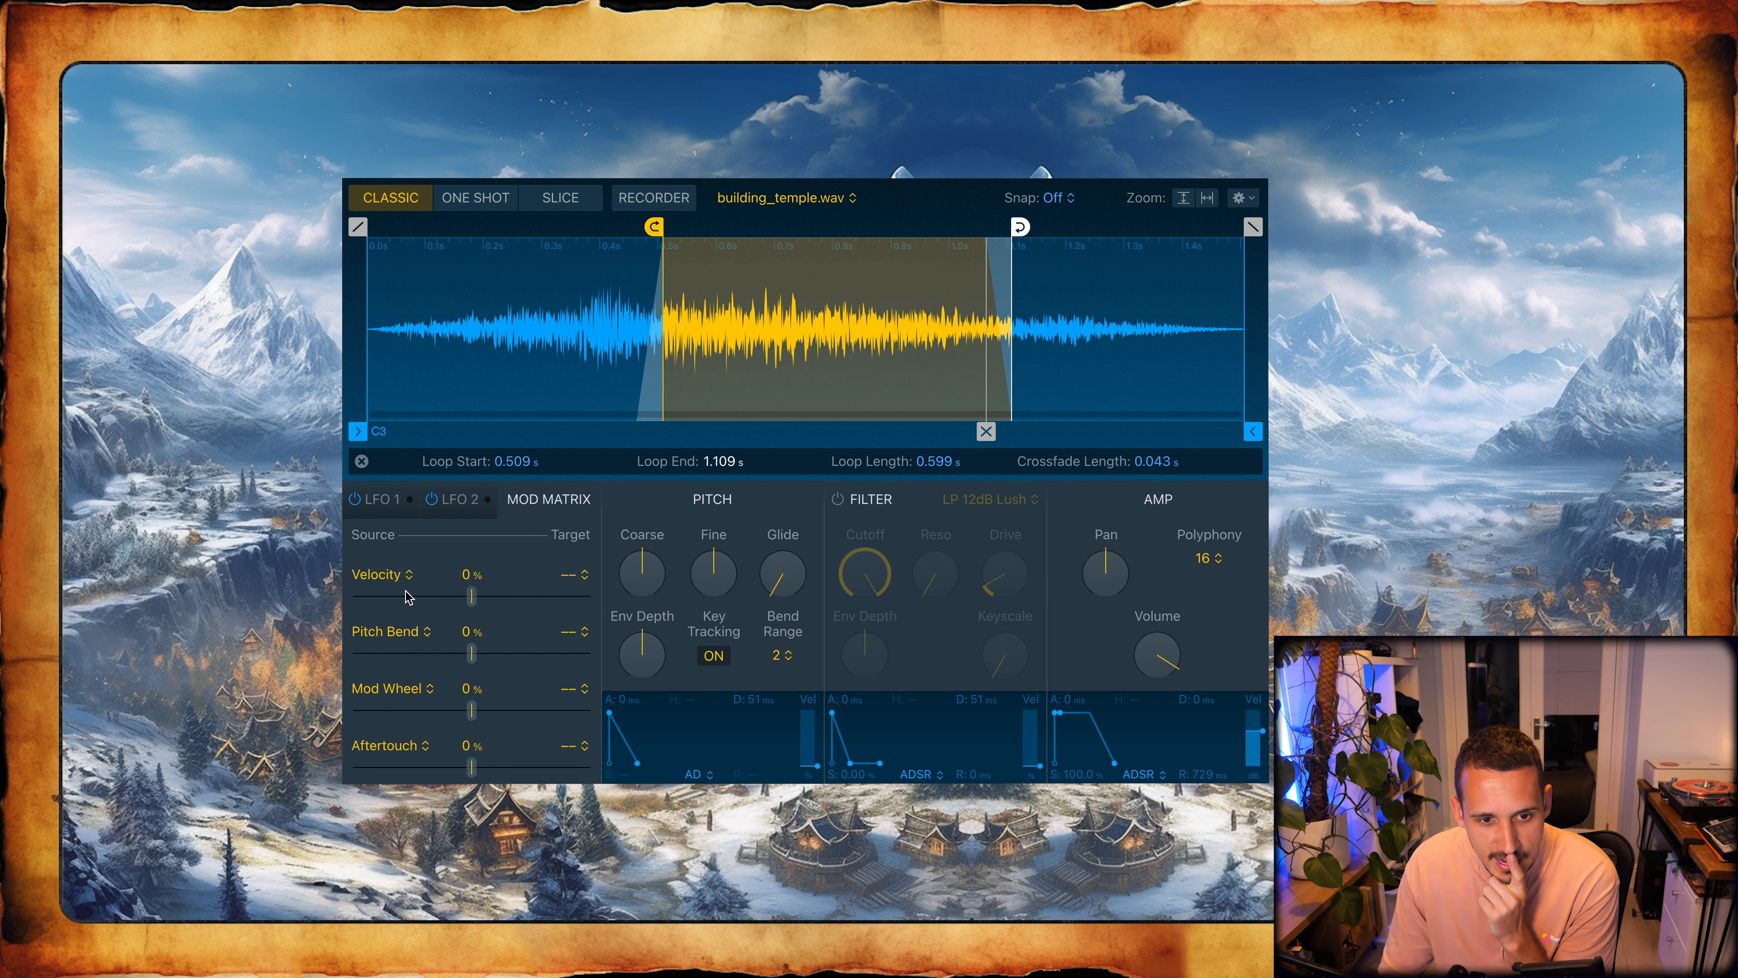
pyautogui.click(387, 582)
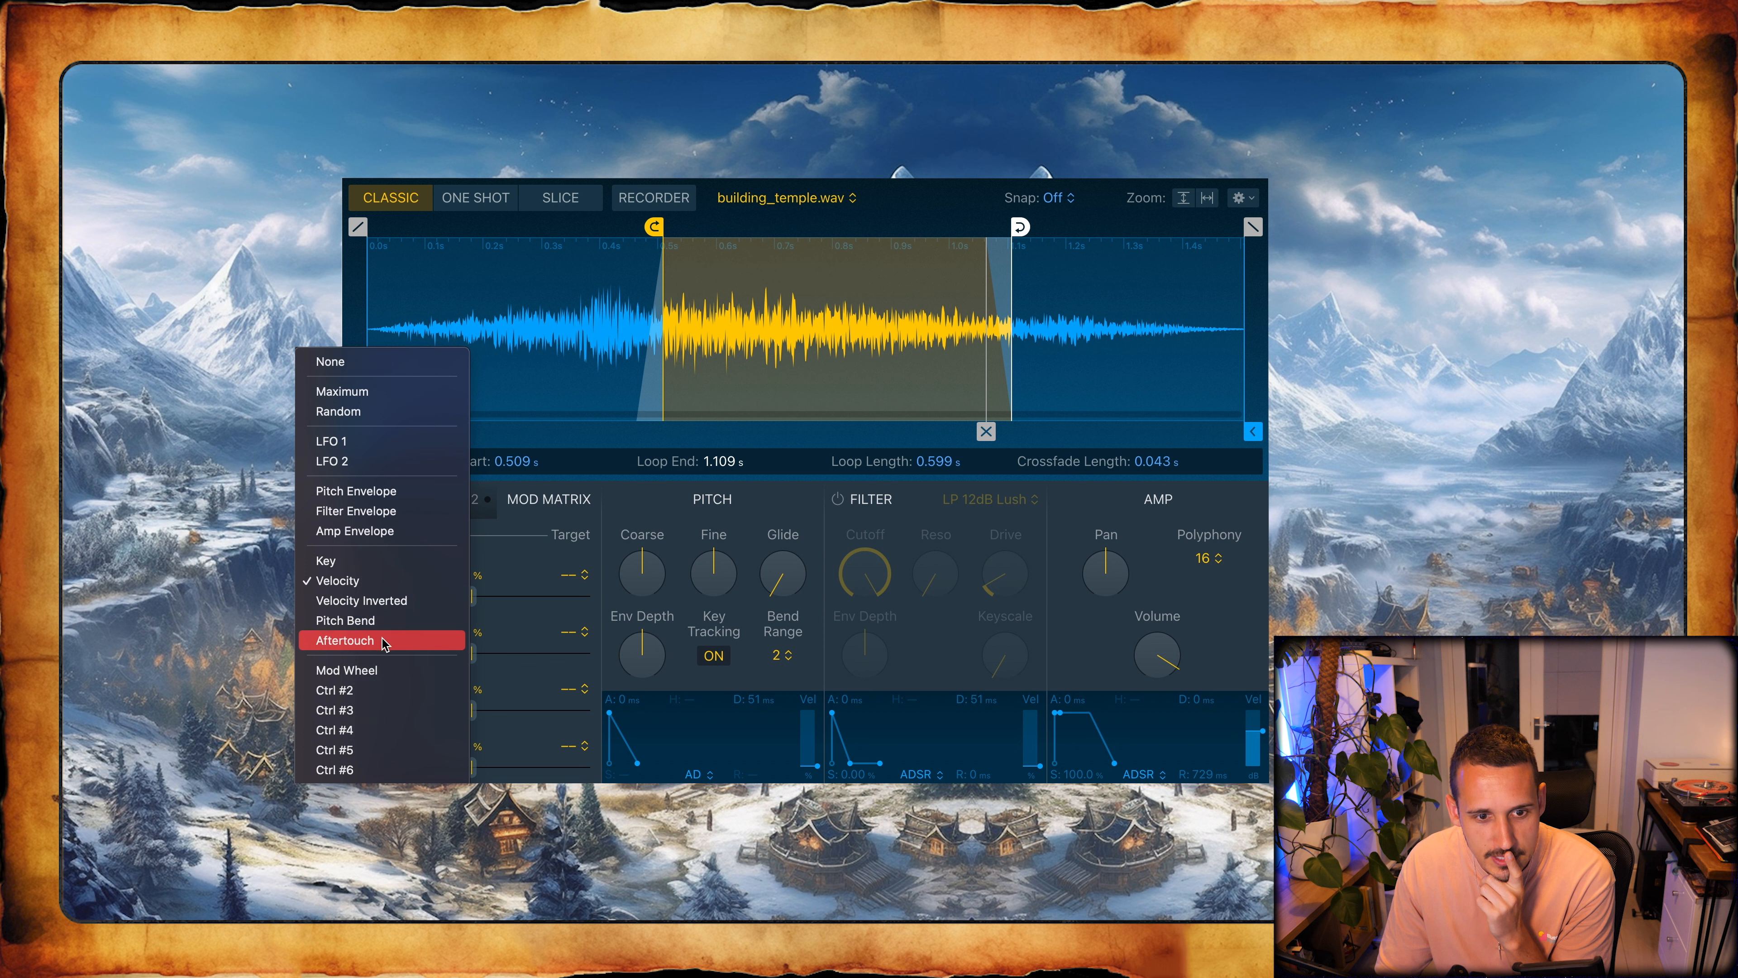
pyautogui.click(382, 667)
pyautogui.click(386, 630)
pyautogui.click(354, 688)
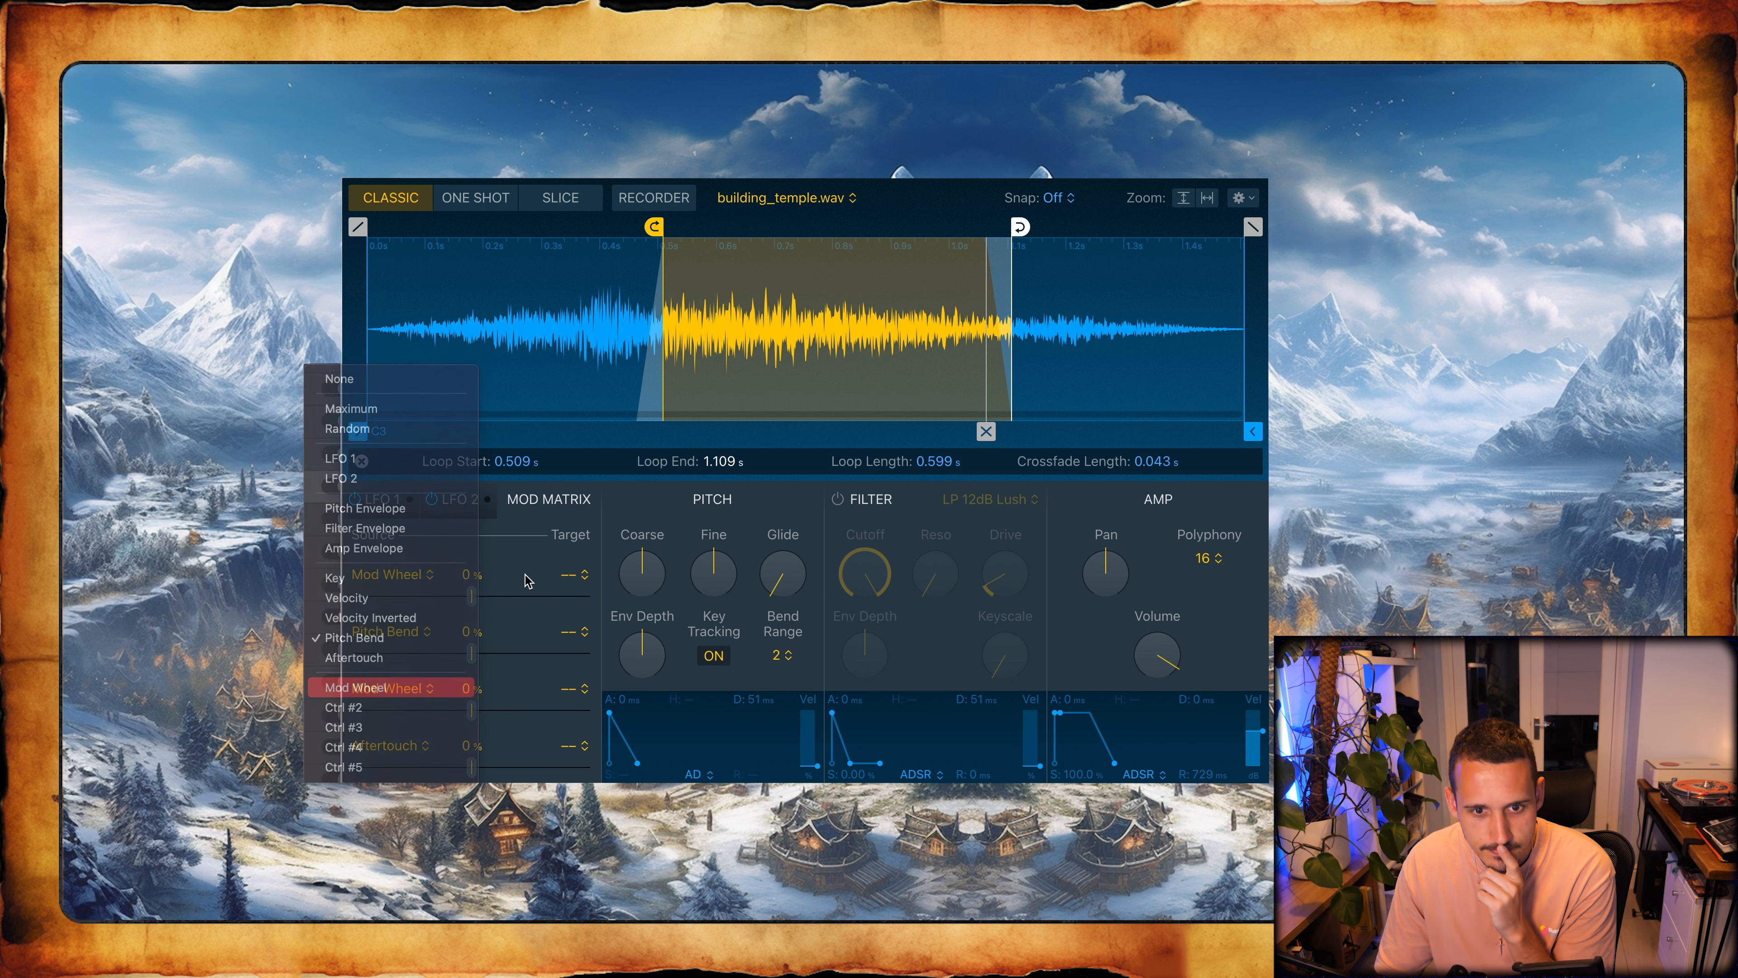
# - Route the three Mod Wheel rows to Sample Start, Loop Start and Loop End, each with an amount of +100
pyautogui.click(577, 577)
pyautogui.click(569, 610)
pyautogui.click(576, 632)
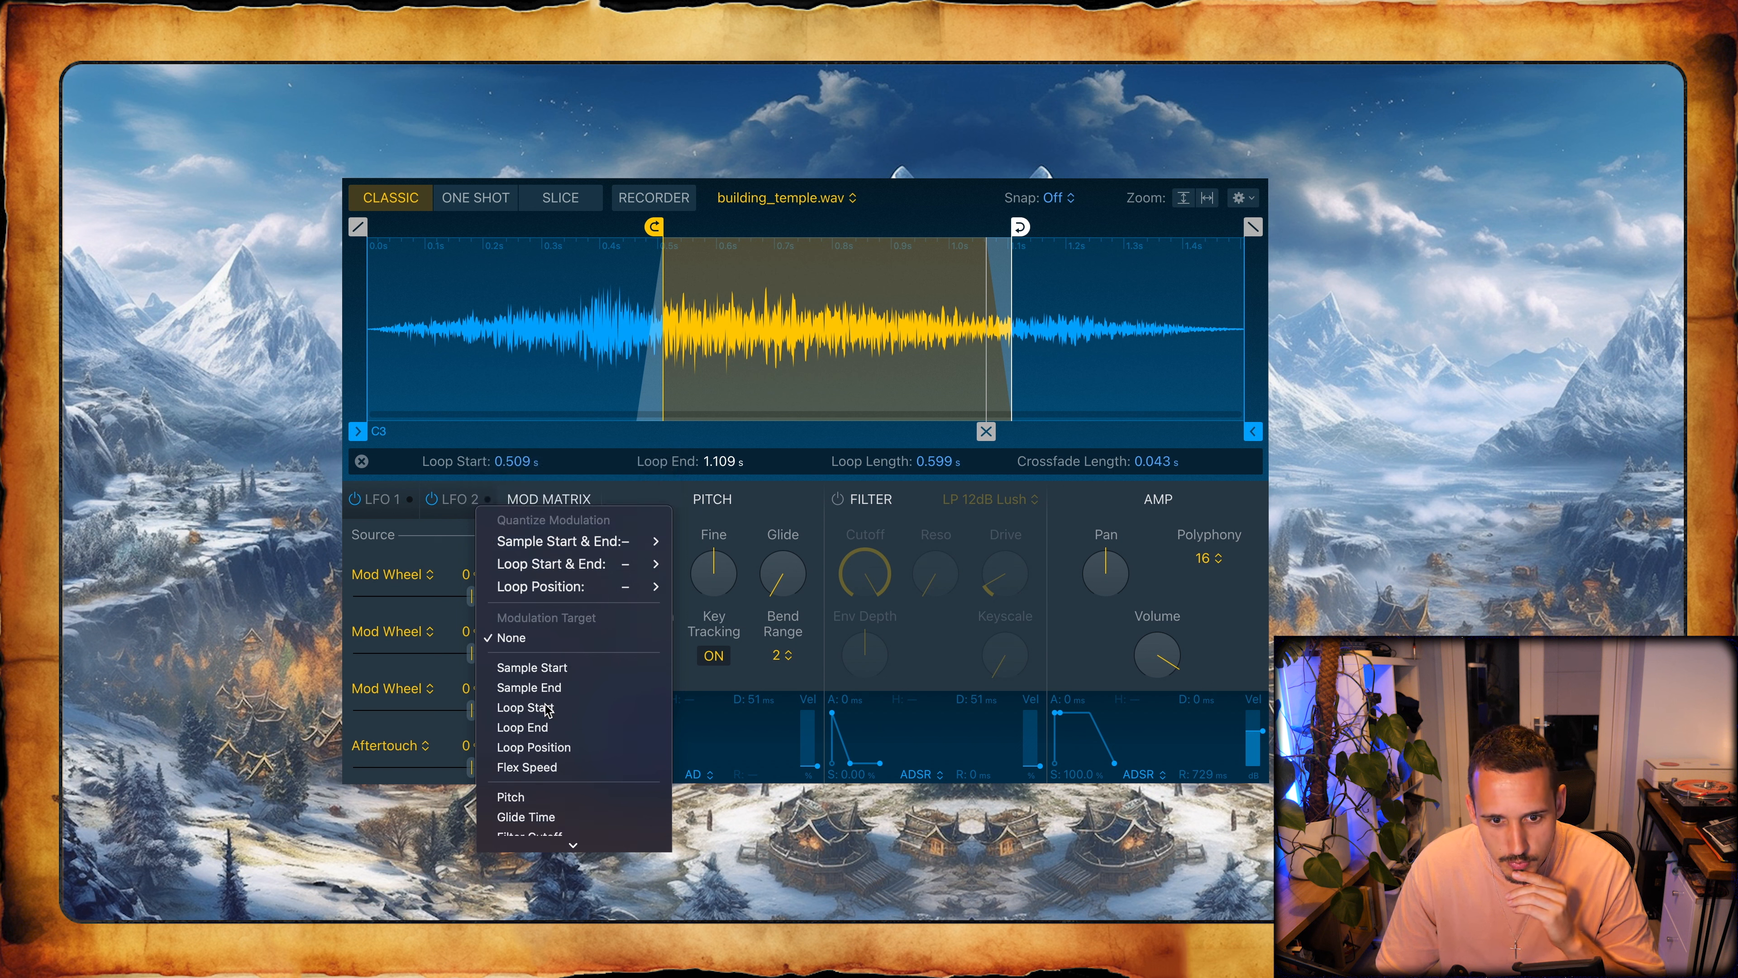
pyautogui.click(547, 711)
pyautogui.click(576, 689)
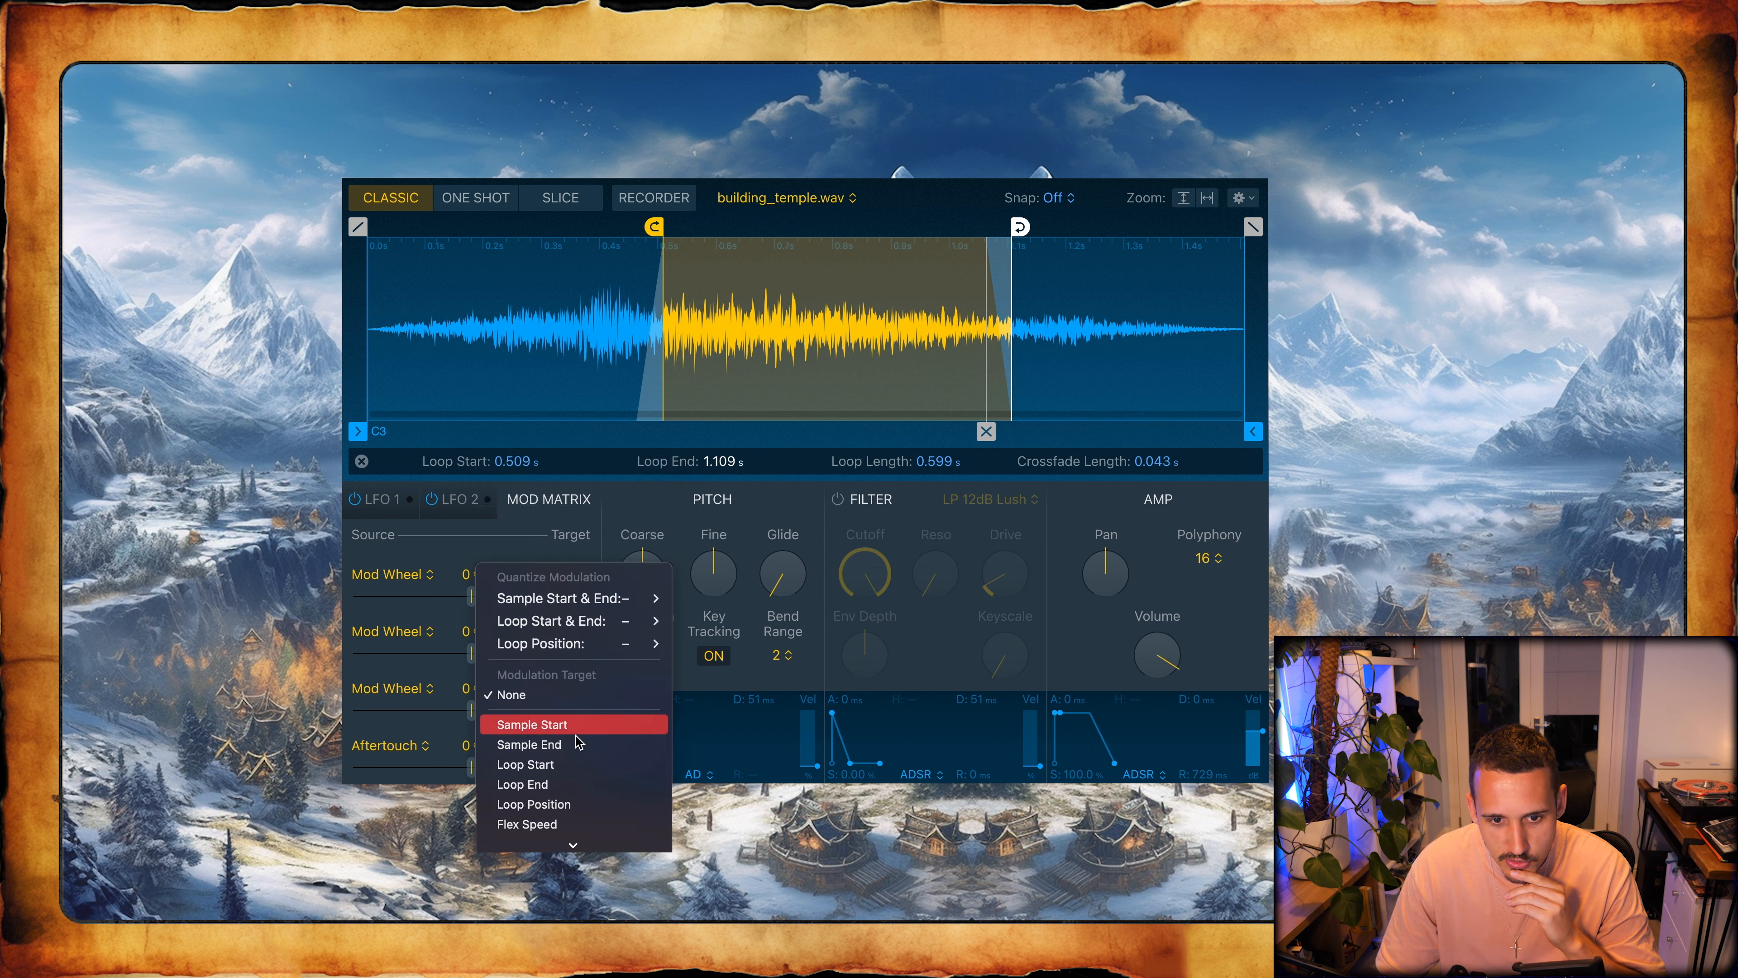
pyautogui.click(569, 785)
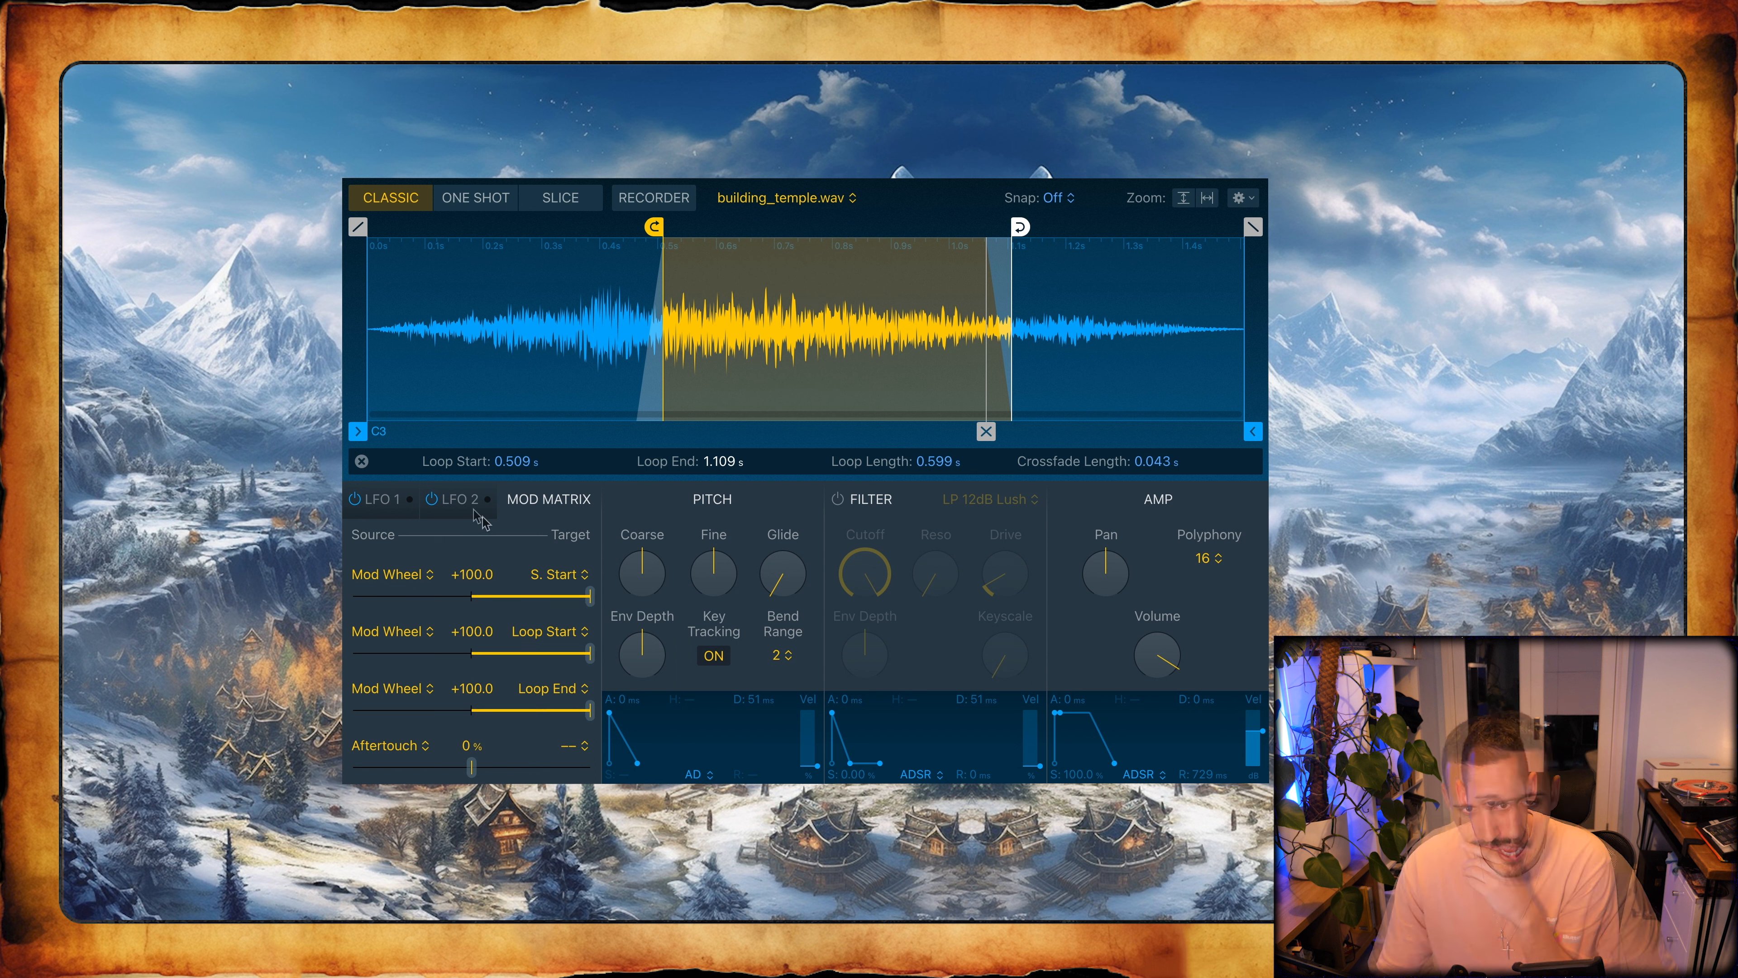
# - Shorten the loop and move it near the sample's beginning, from about 0.153 s to about 0.241 s
pyautogui.moveTo(655, 227)
pyautogui.mouseDown()
pyautogui.moveTo(358, 228)
pyautogui.moveTo(485, 228)
pyautogui.moveTo(458, 228)
pyautogui.mouseUp()
pyautogui.moveTo(1011, 248)
pyautogui.mouseDown()
pyautogui.moveTo(498, 249)
pyautogui.moveTo(447, 227)
pyautogui.moveTo(521, 227)
pyautogui.mouseUp()
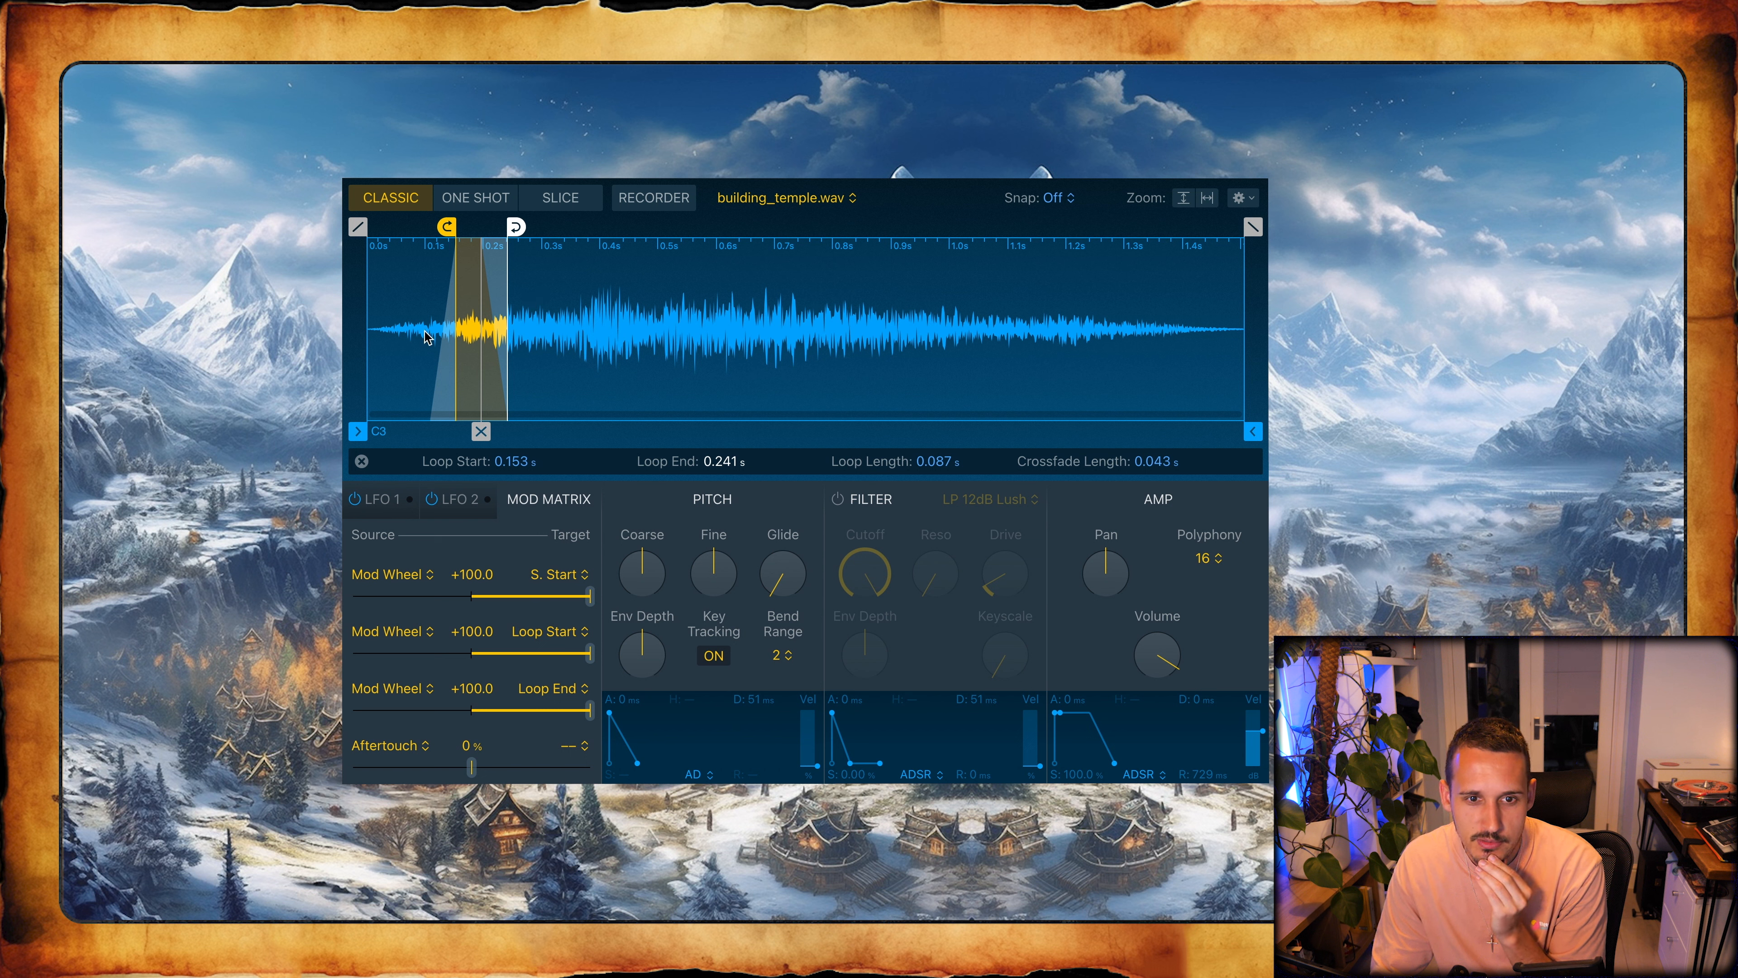
# - Route LFO 1 to Loop Start with a +2.0 % amount and LFO 2 to Loop End, turning both LFO rates to minimum
pyautogui.click(461, 507)
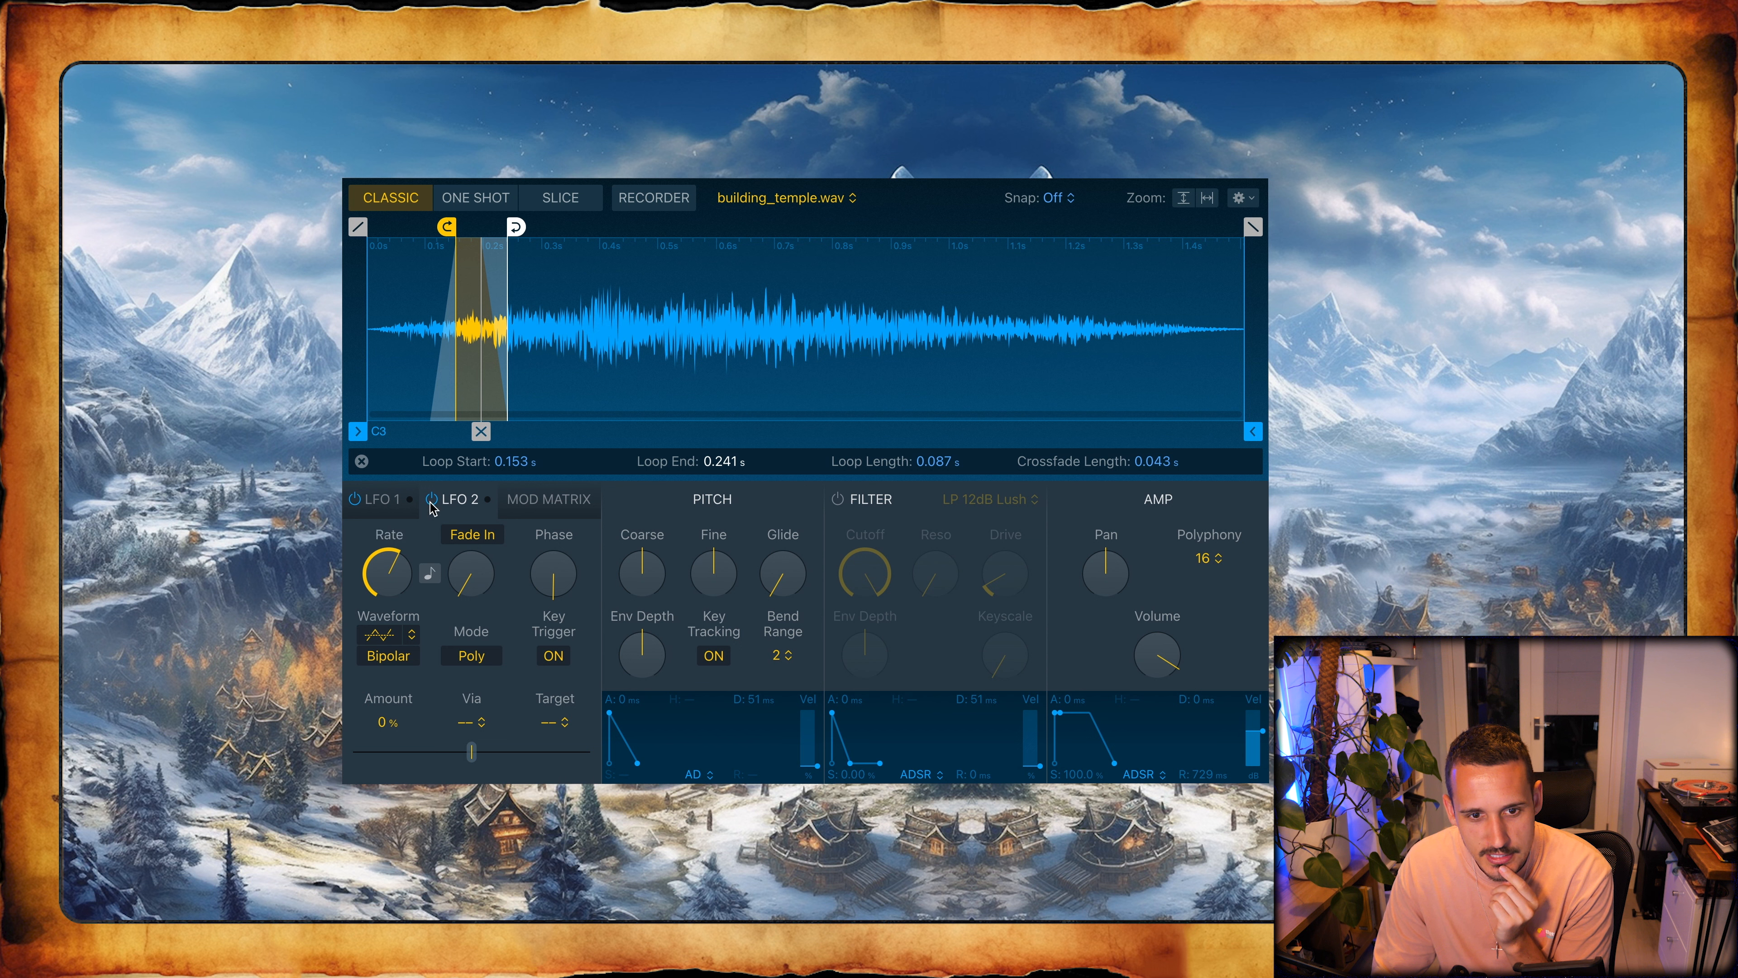
pyautogui.click(554, 723)
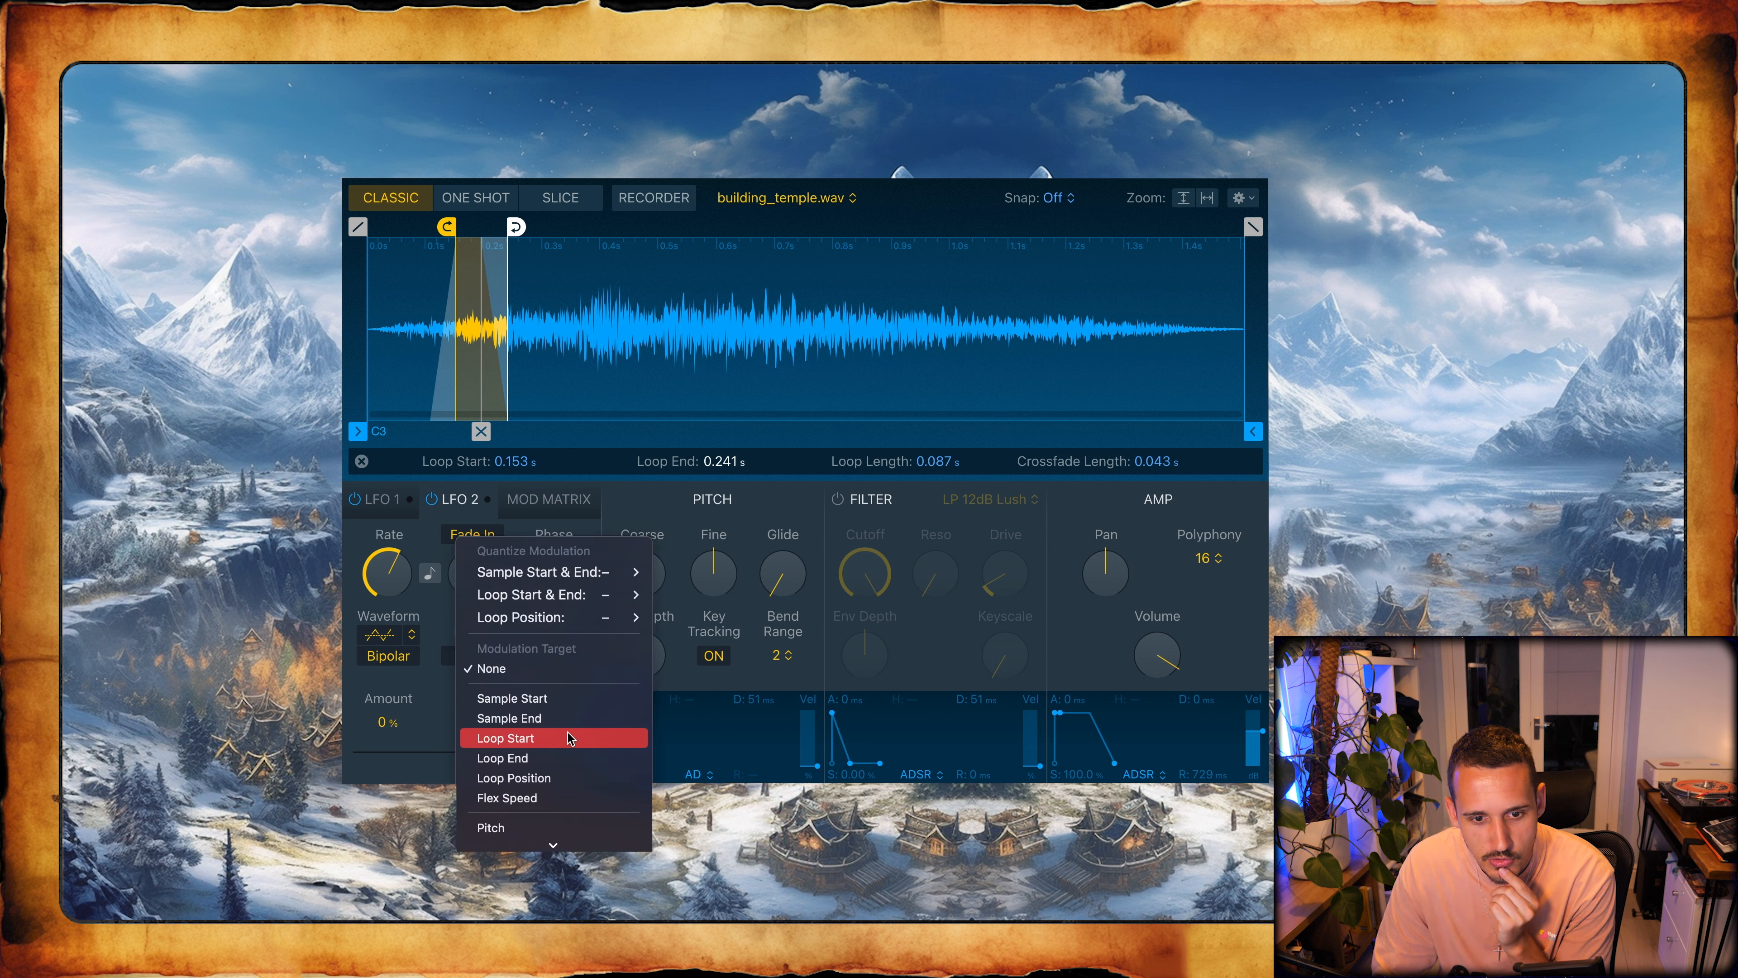
pyautogui.click(390, 506)
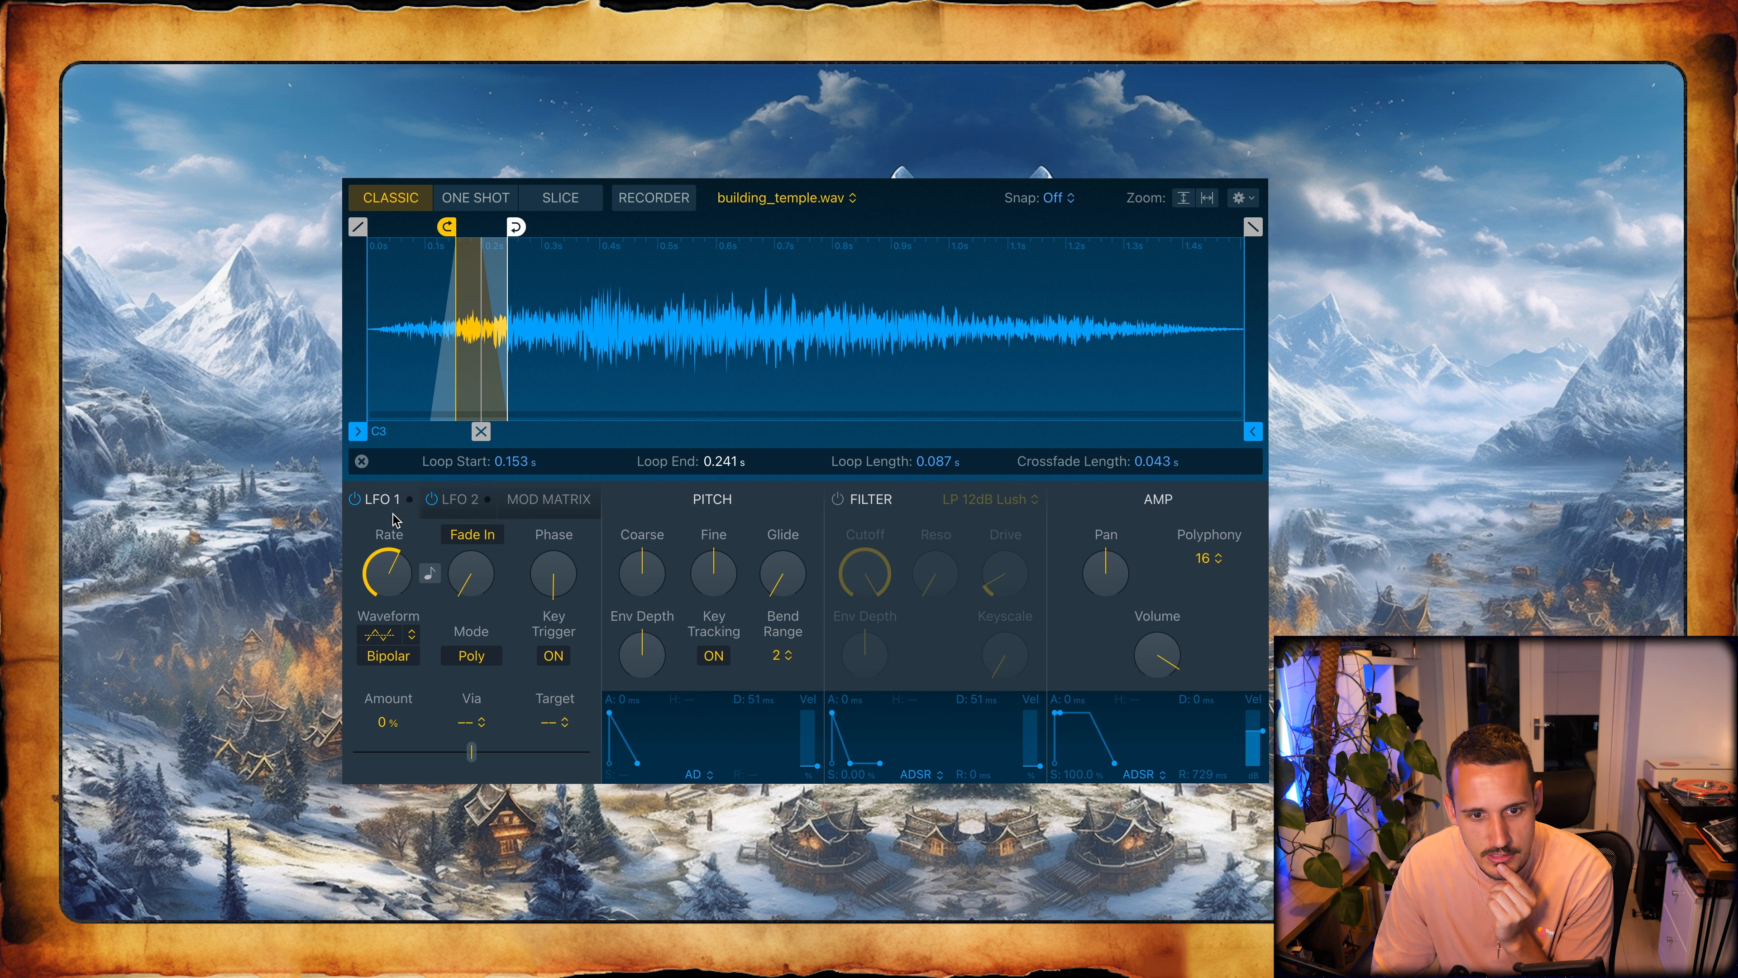
pyautogui.click(565, 727)
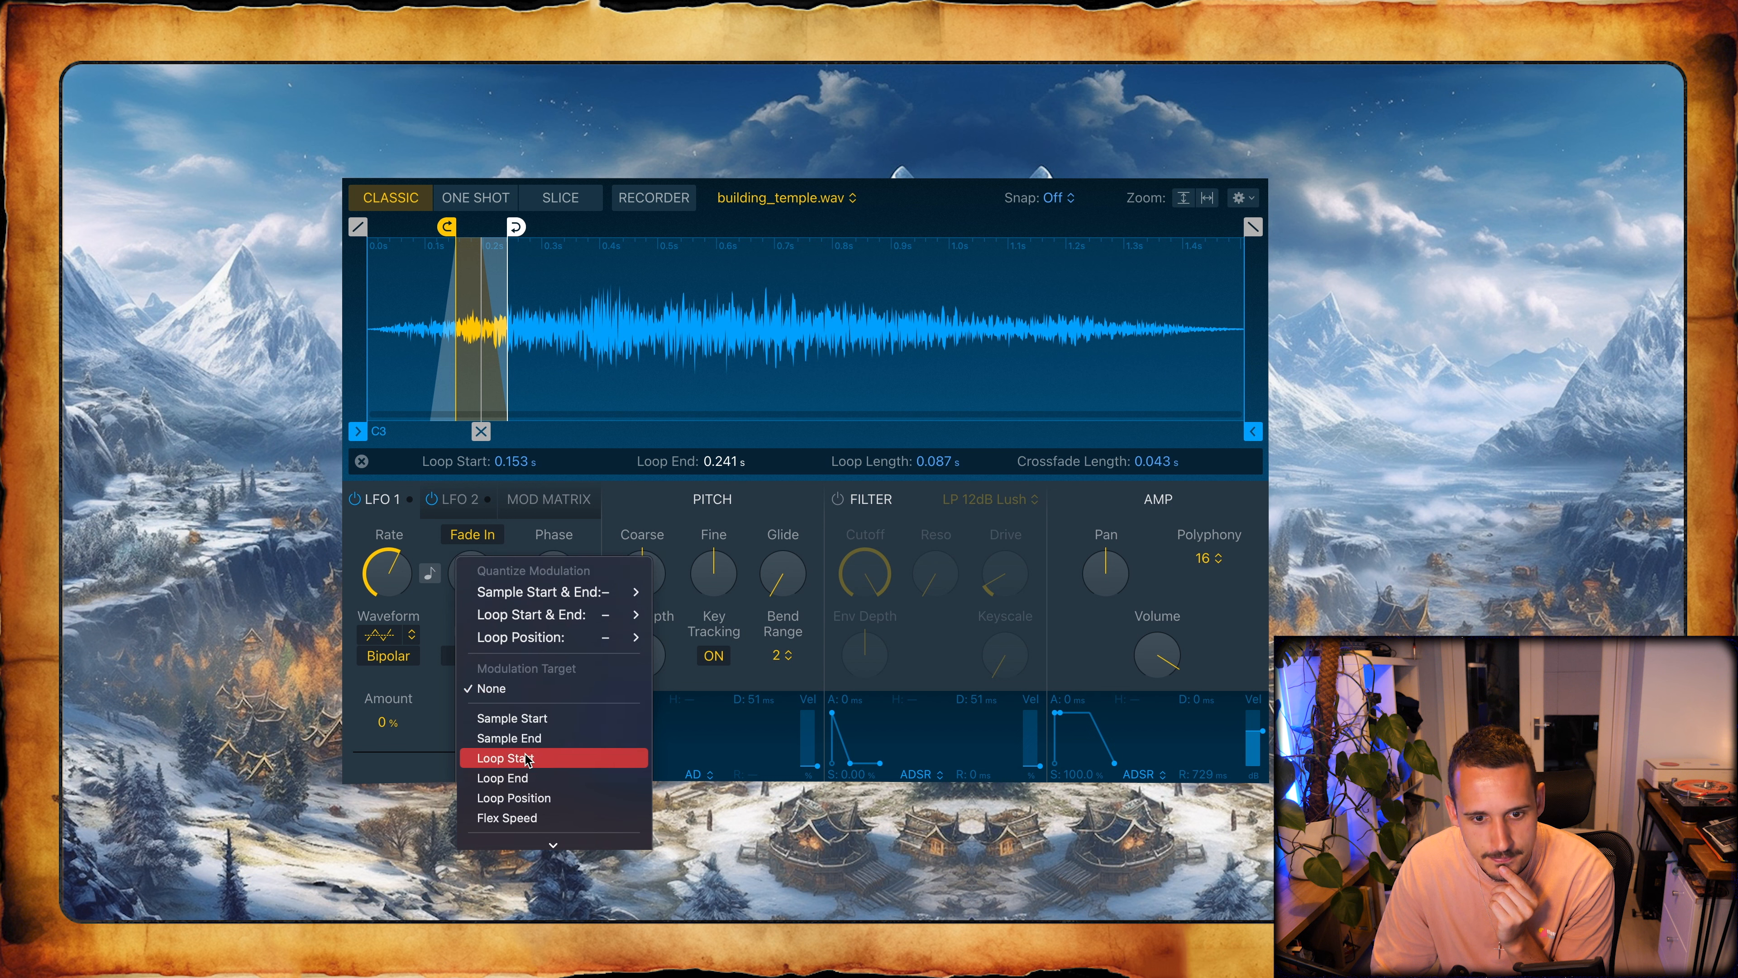
pyautogui.click(535, 757)
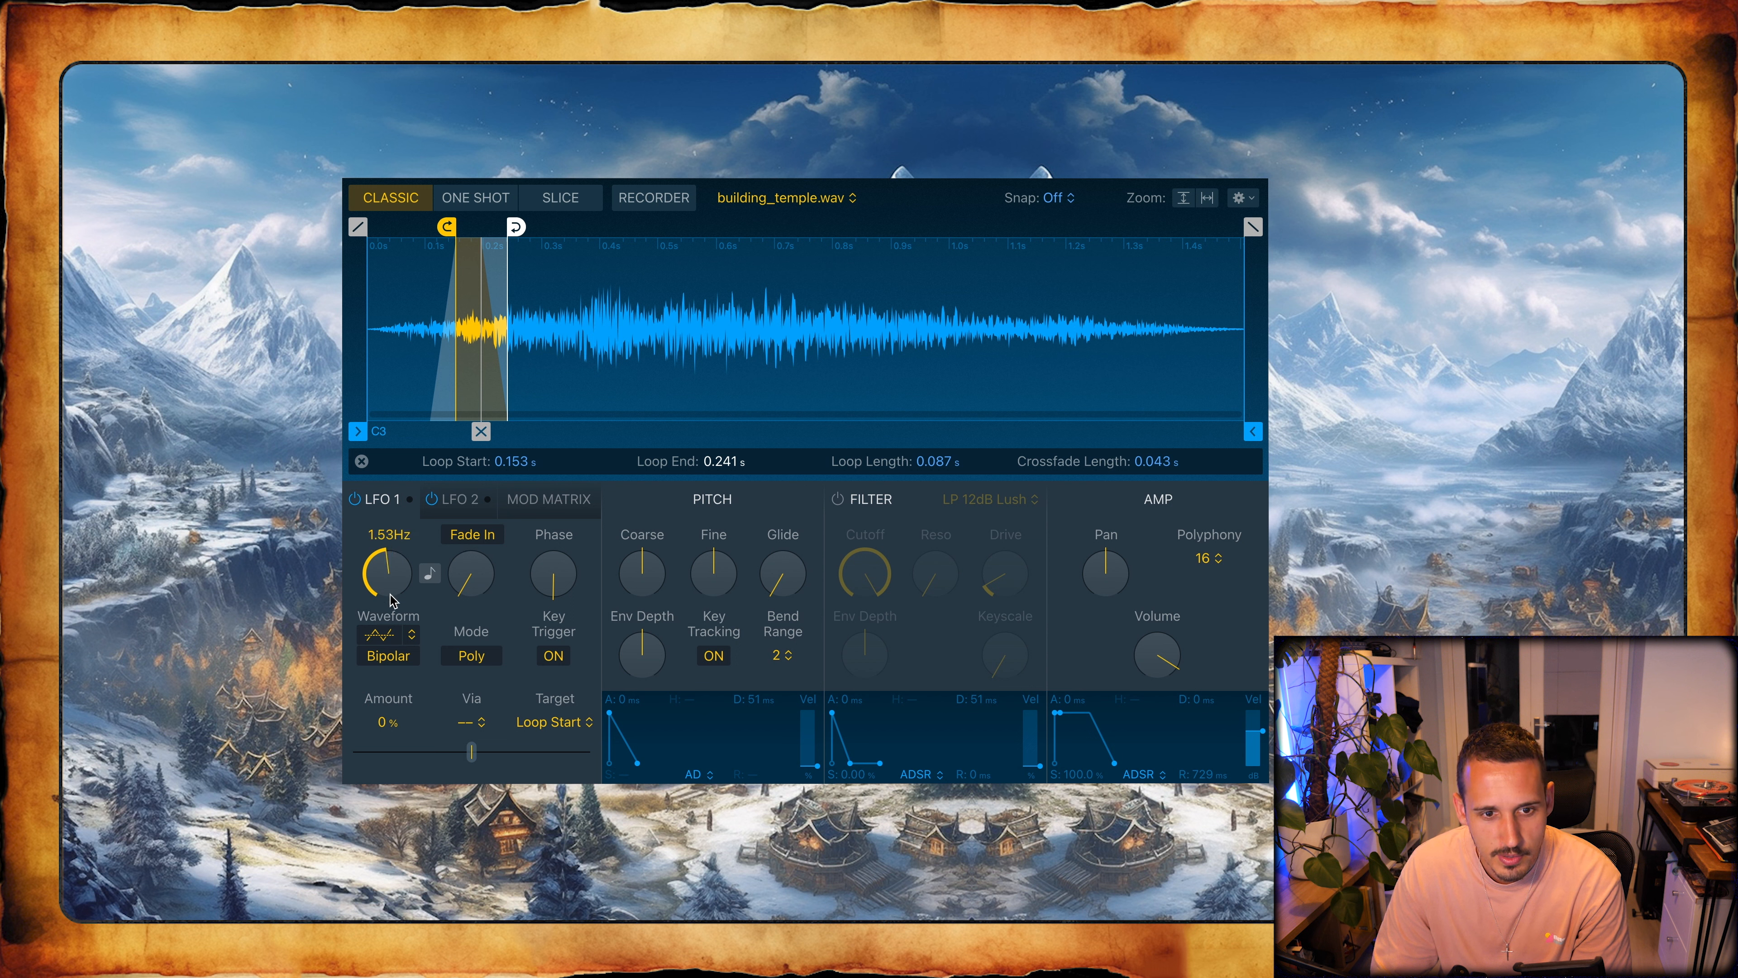
pyautogui.click(454, 498)
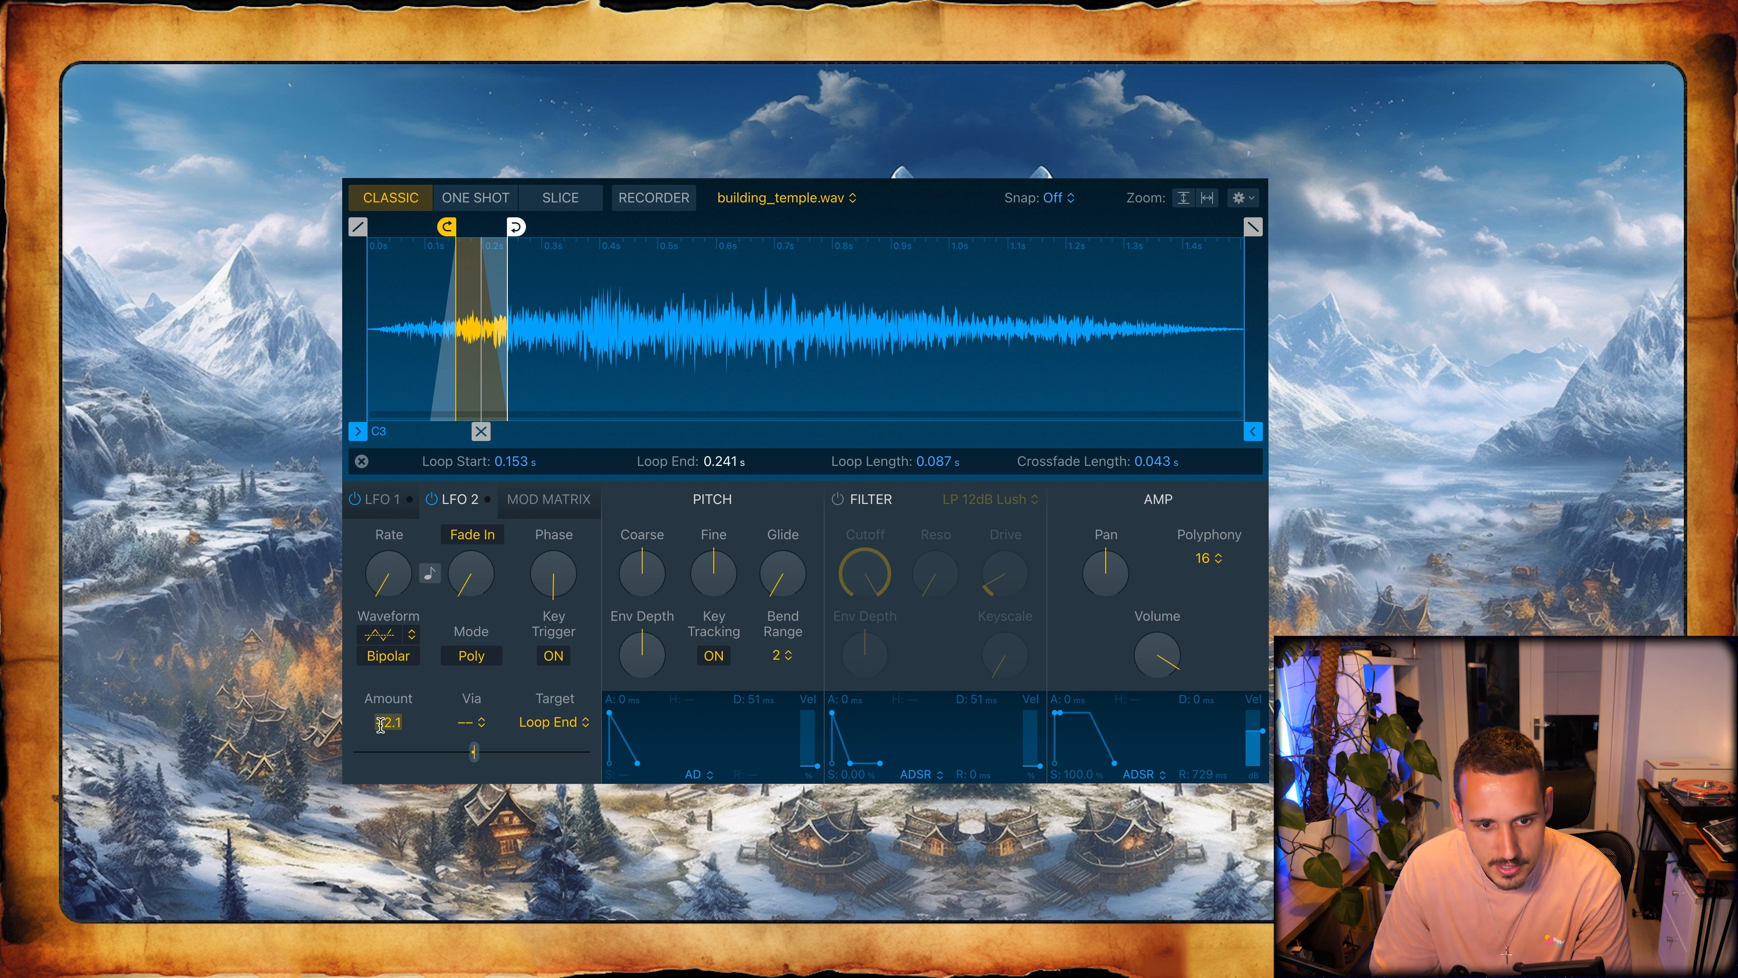
pyautogui.click(376, 499)
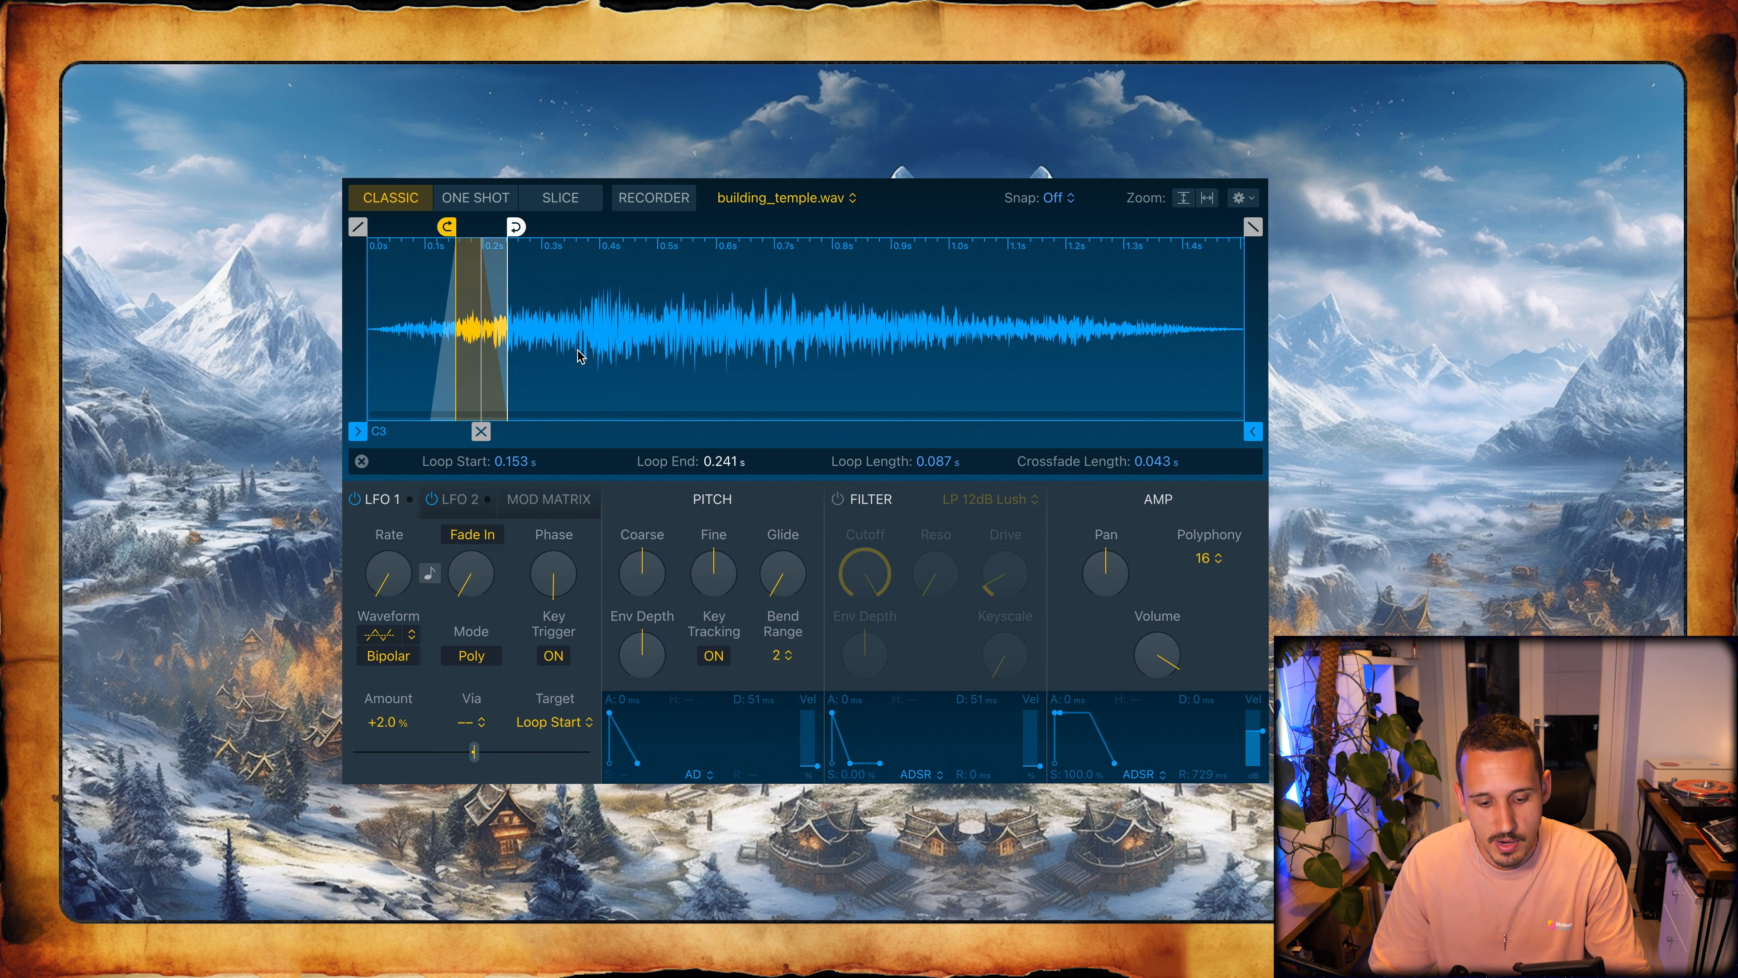
# - Extend the loop end to about 0.42 s with a 0.027 s crossfade and enable the filter with cutoff at about 46 %
pyautogui.moveTo(482, 431); pyautogui.dragTo(595, 432)
pyautogui.moveTo(866, 574); pyautogui.dragTo(886, 719)
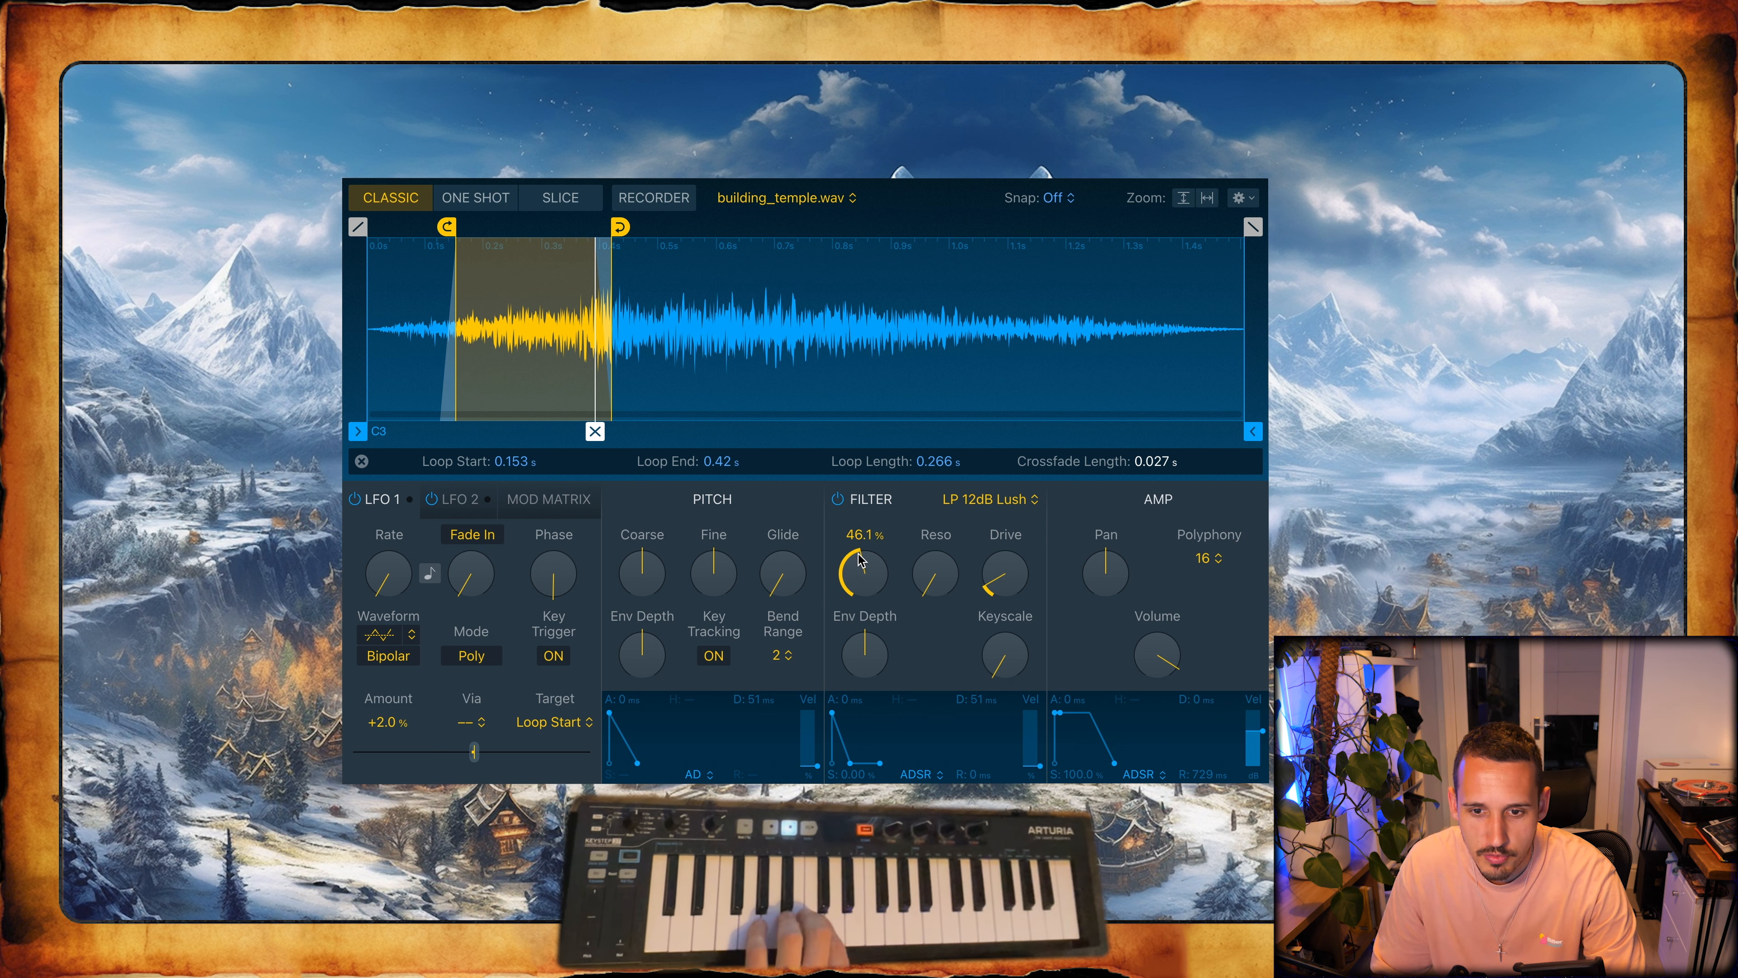
# - Shape the filter envelope with a depth of about +48 %, attack about 1497 ms, decay 158 ms and sustain about 90.8 %
pyautogui.moveTo(866, 663)
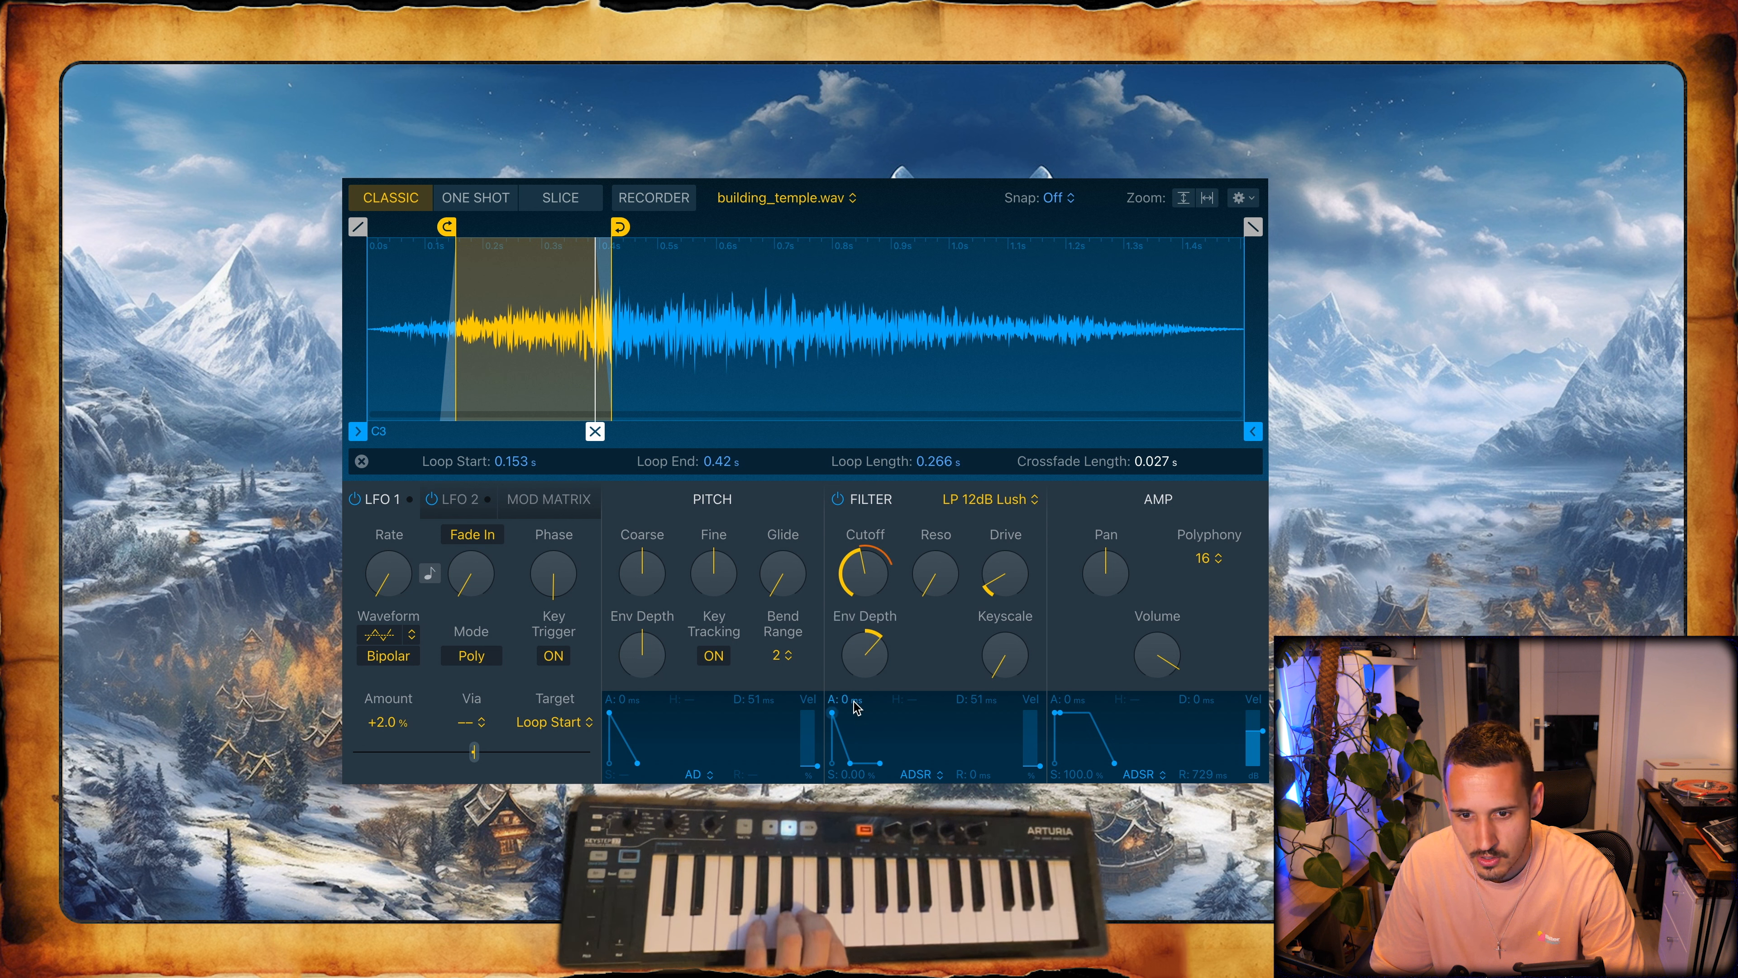
pyautogui.moveTo(834, 714); pyautogui.dragTo(860, 714)
pyautogui.moveTo(883, 651)
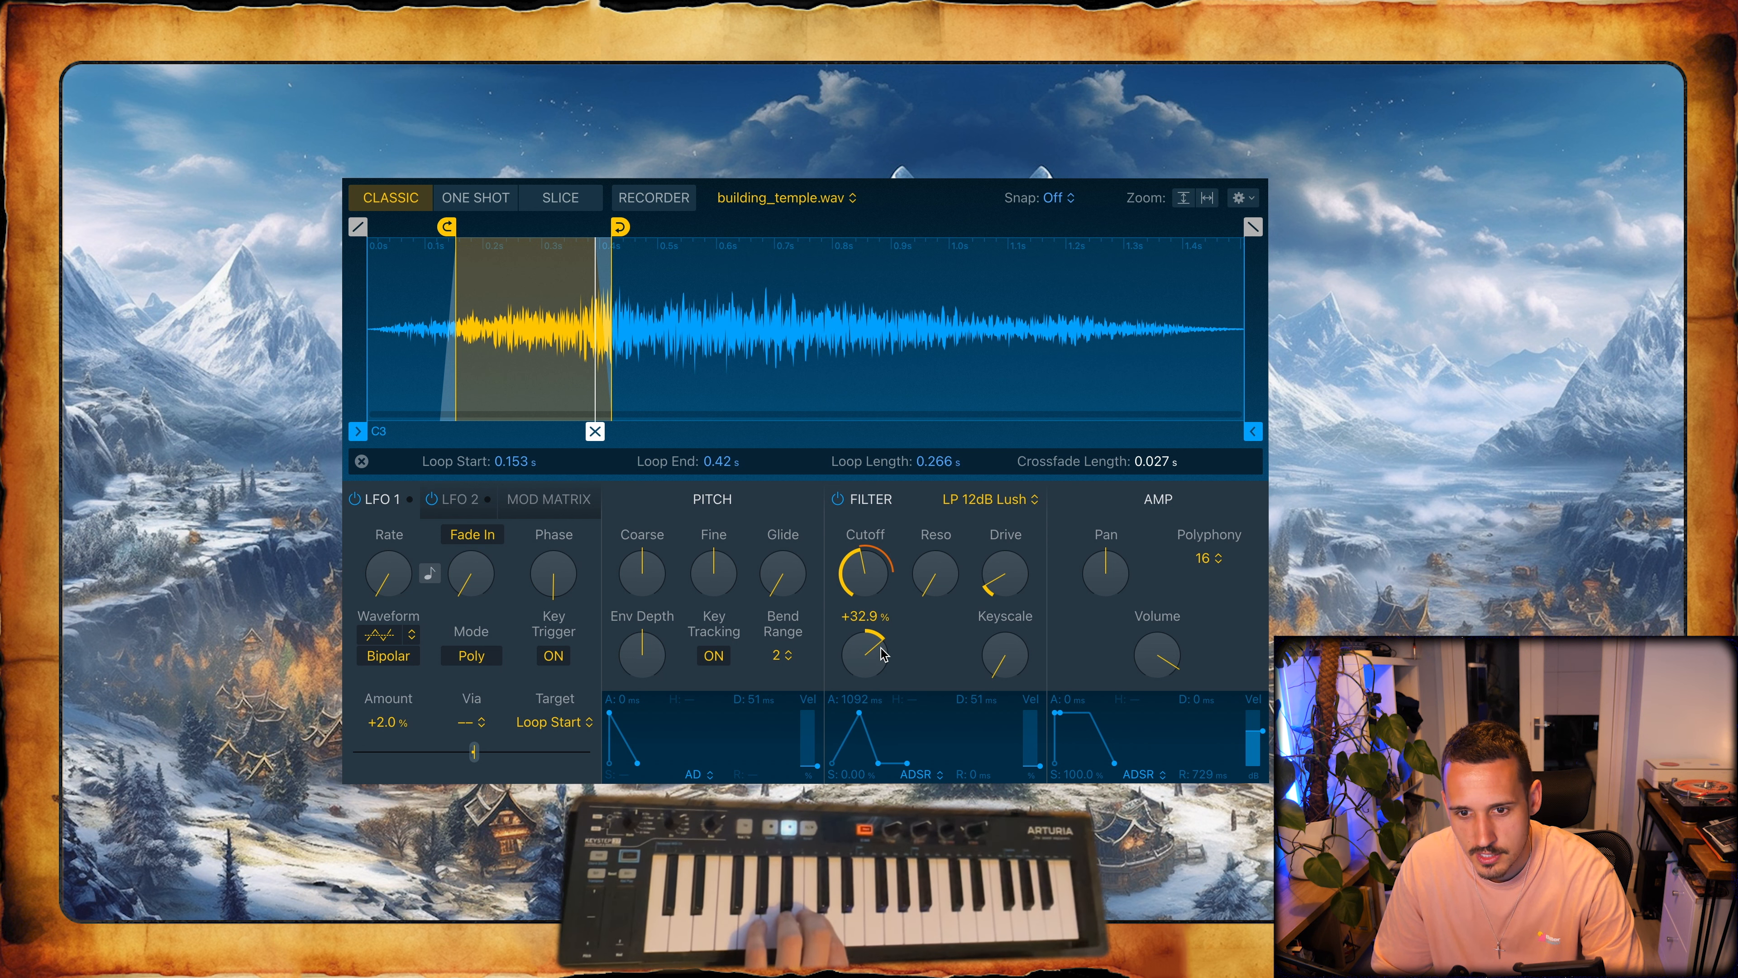
pyautogui.moveTo(871, 667); pyautogui.dragTo(879, 718)
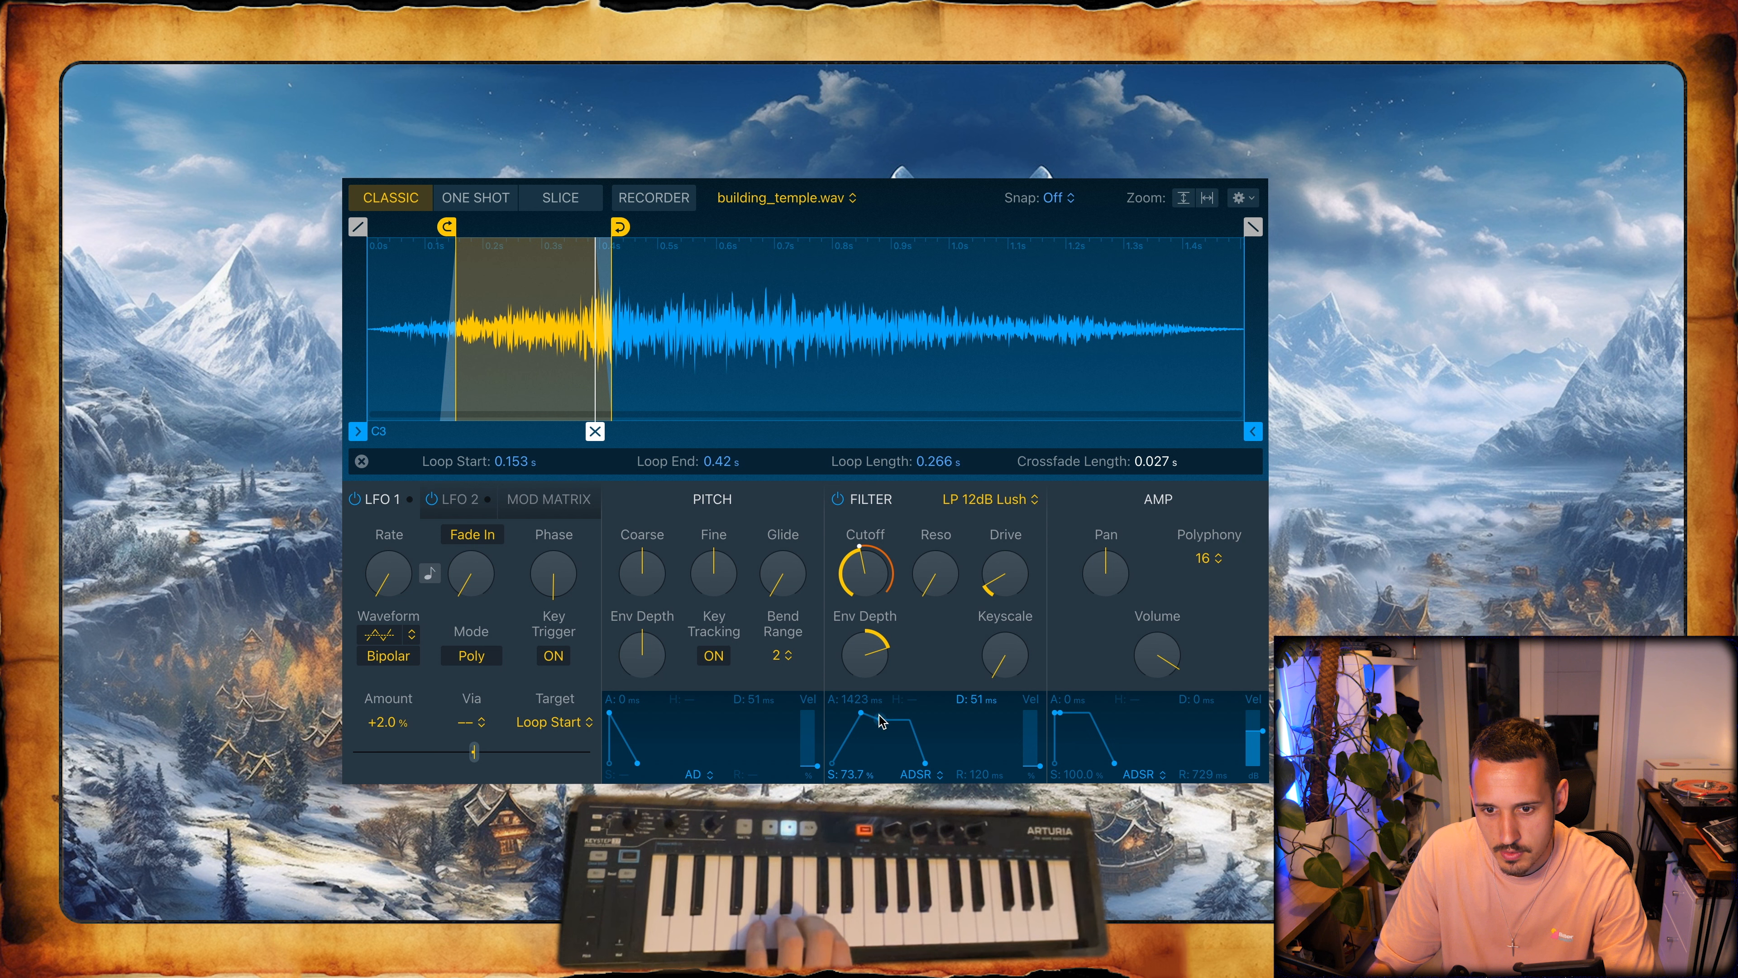
pyautogui.moveTo(878, 639)
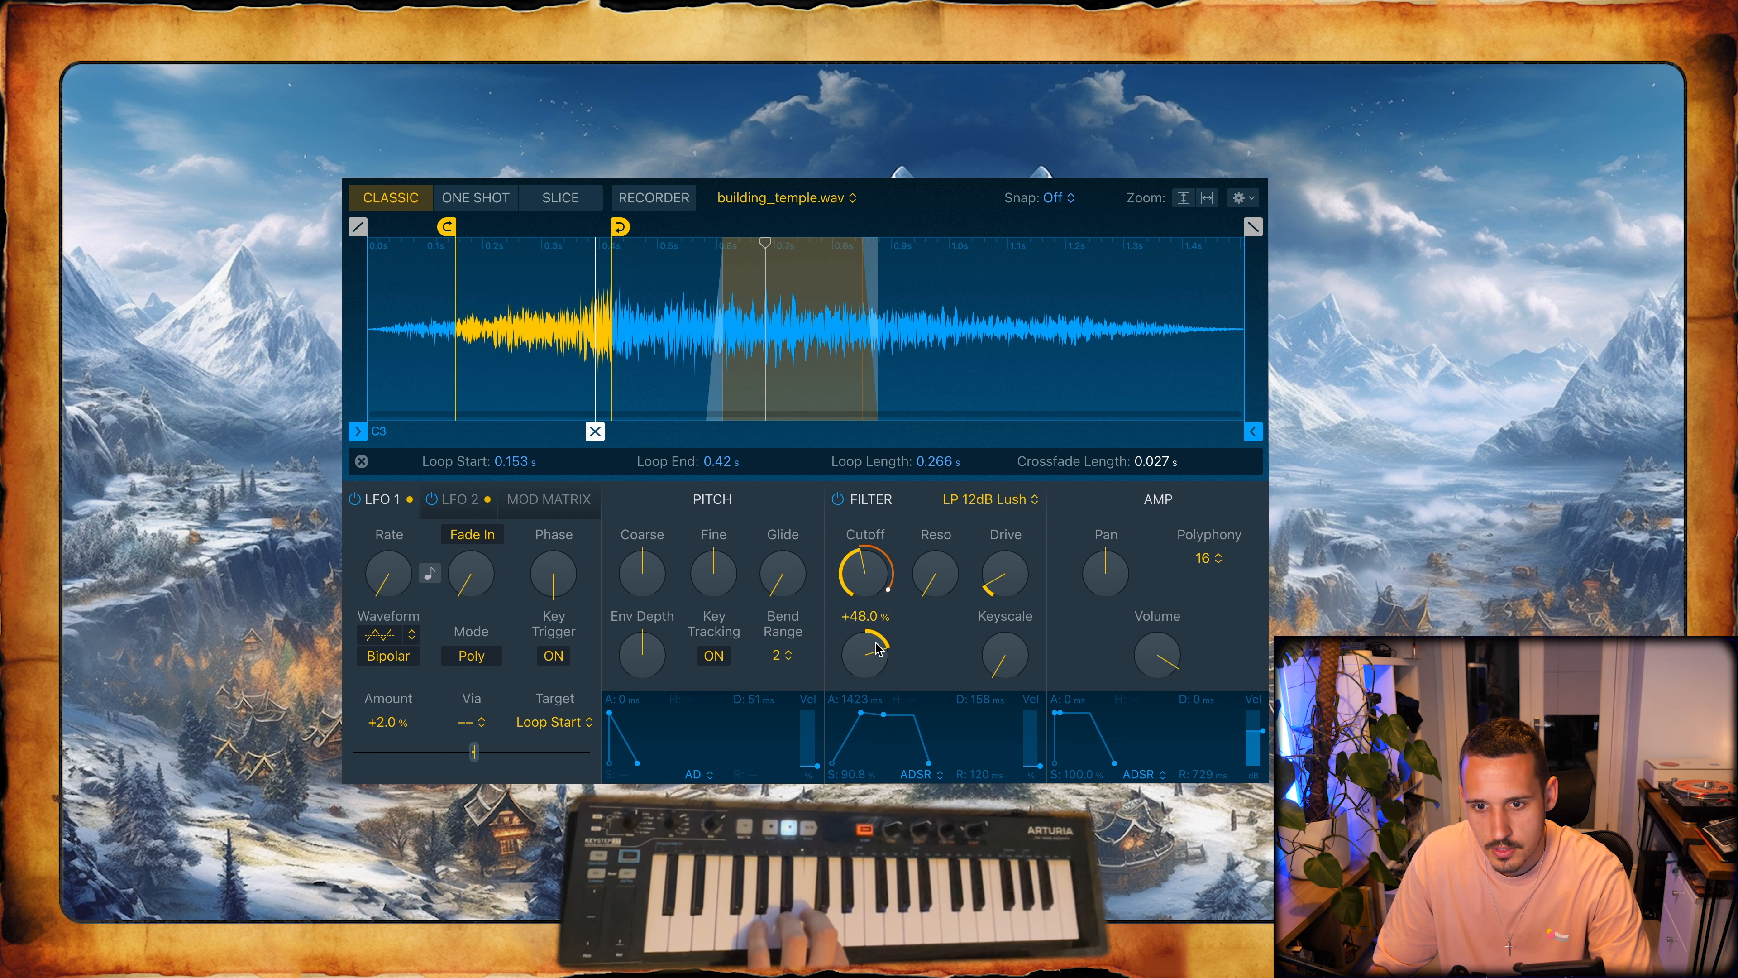
pyautogui.moveTo(861, 714); pyautogui.dragTo(863, 713)
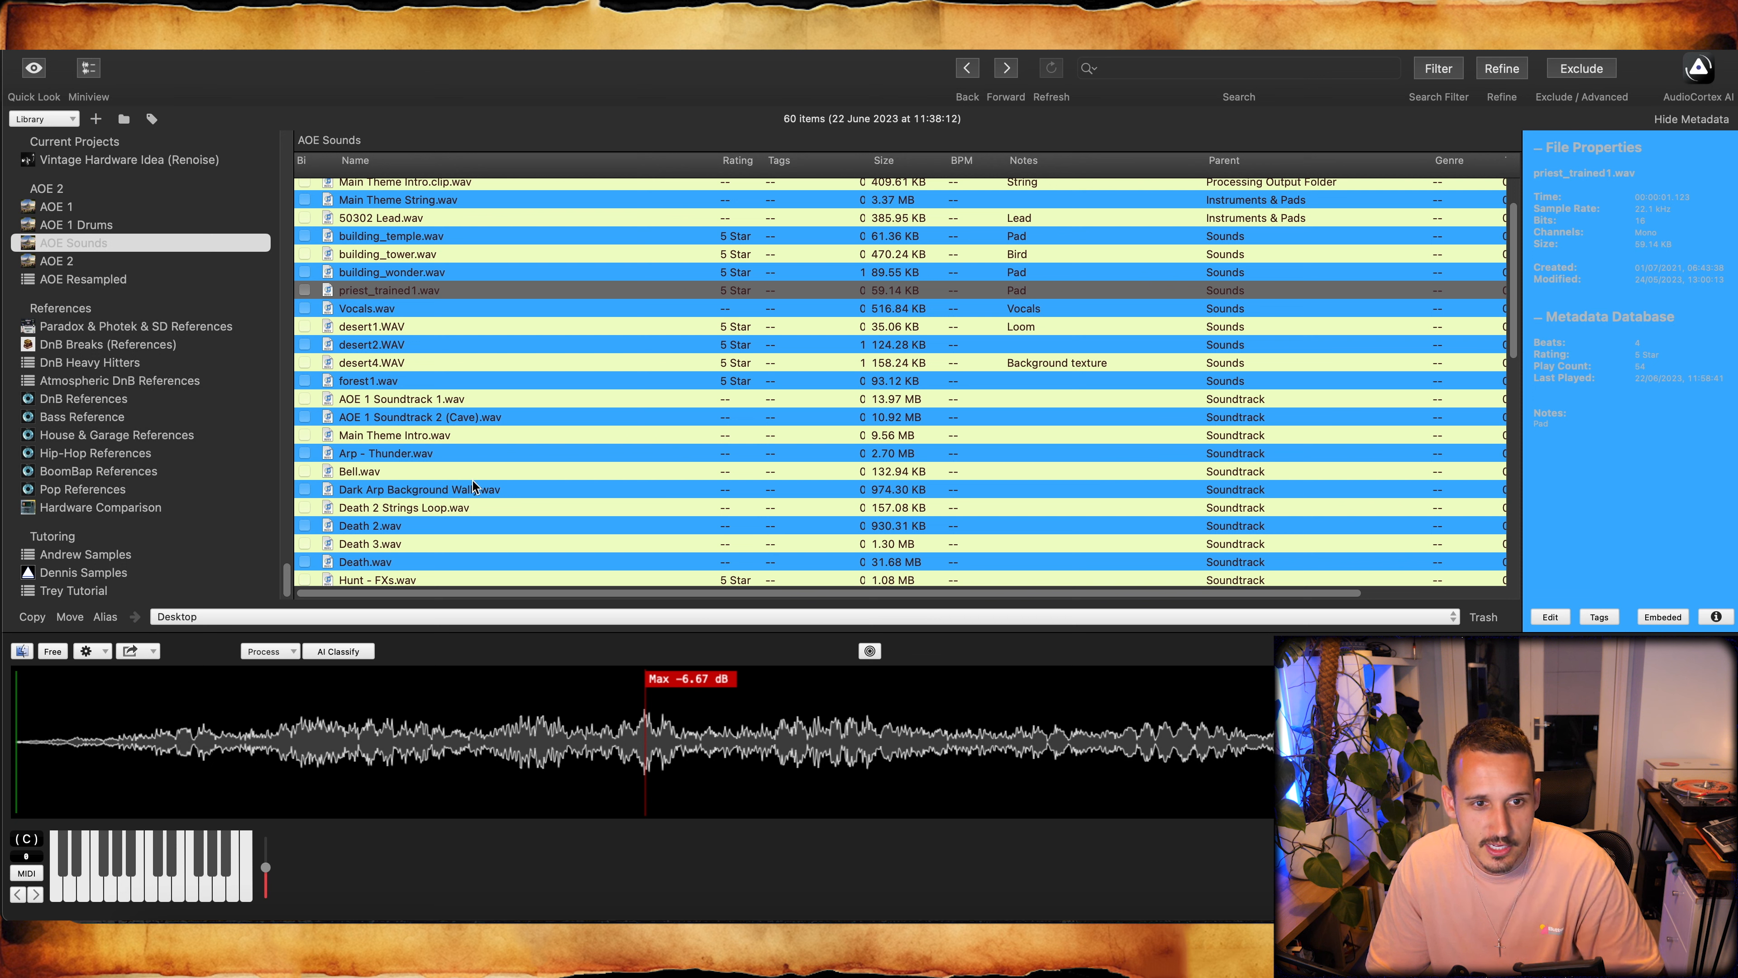
# - Switch to the sample library and preview AOE 1 Soundtrack 2 (Cave).wav from the AOE Sounds list
pyautogui.click(457, 400)
pyautogui.click(463, 415)
pyautogui.press('space')
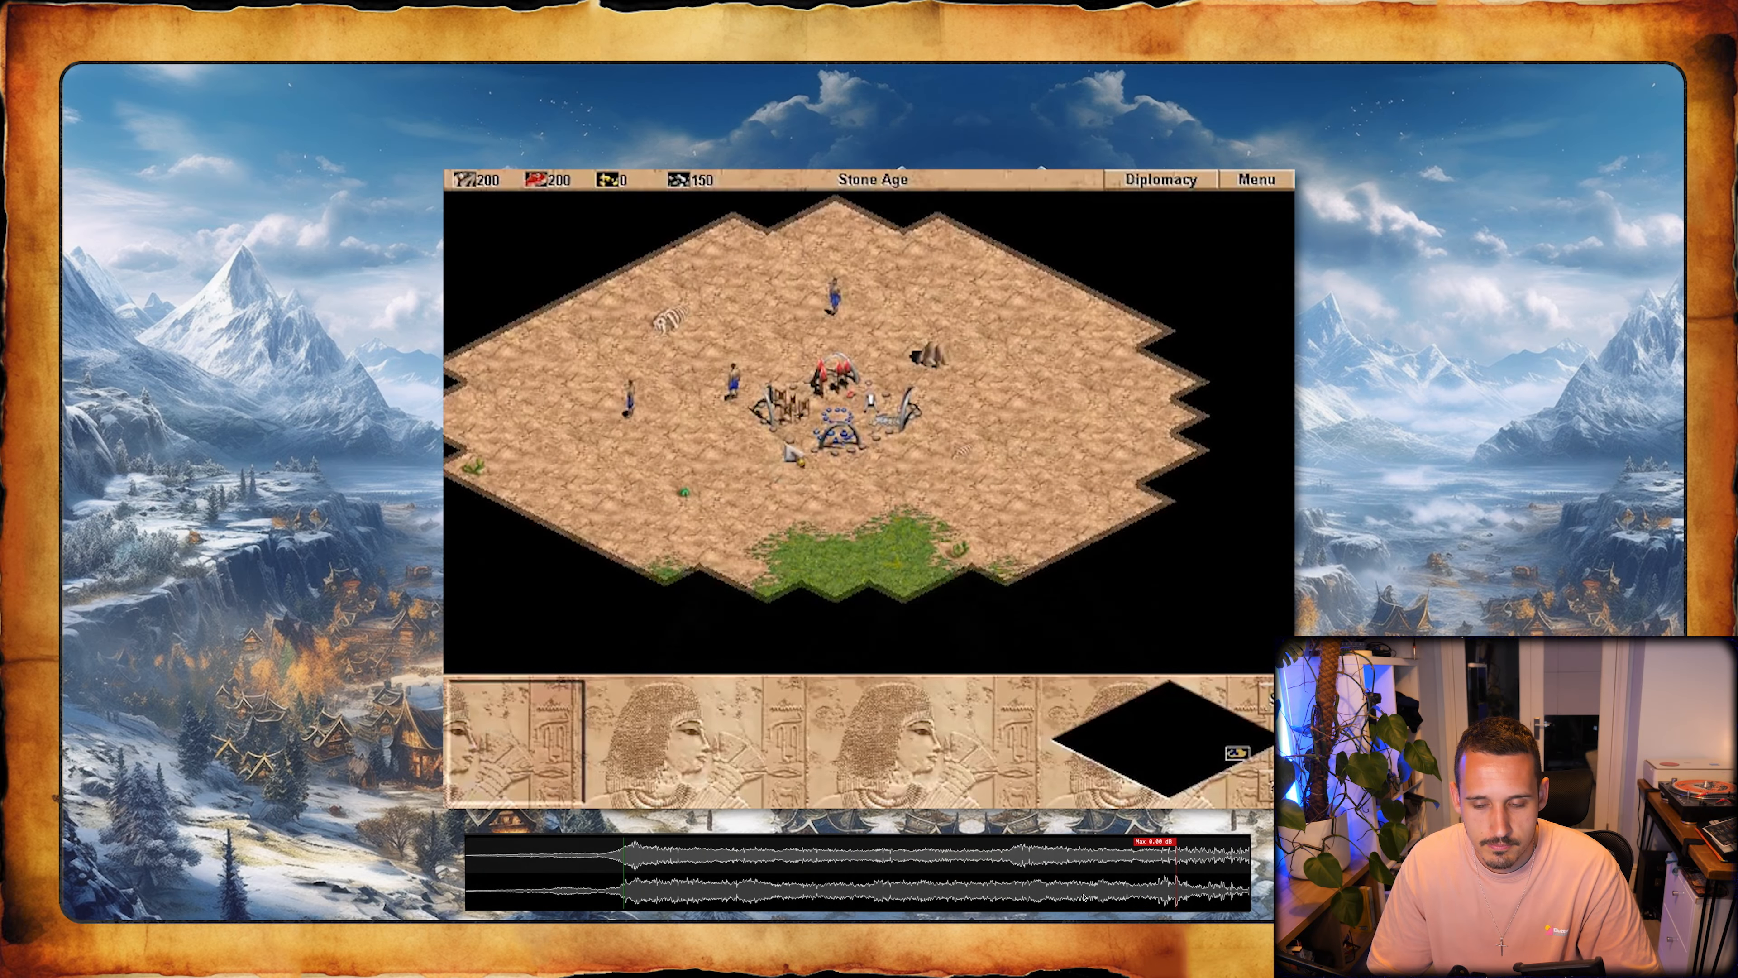
# - In Age of Empires, train a villager at the Town Center and have an existing villager build a house to the northwest
pyautogui.click(782, 458)
pyautogui.click(618, 709)
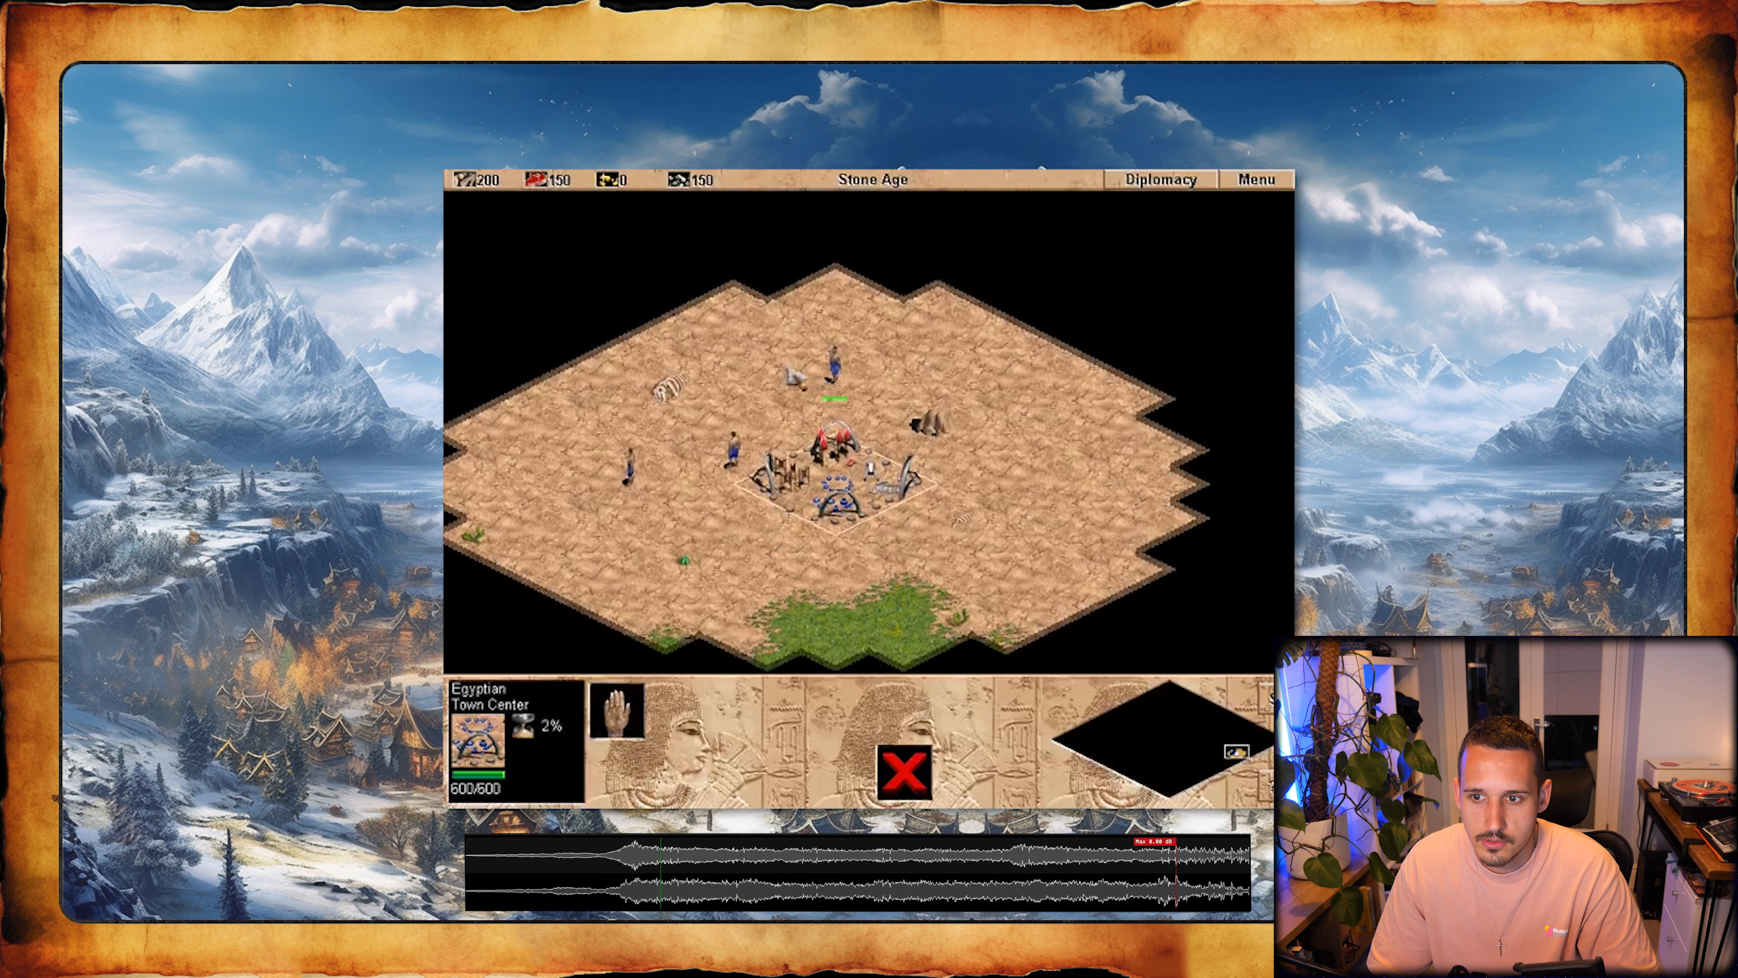
pyautogui.click(731, 455)
pyautogui.click(616, 710)
pyautogui.click(616, 710)
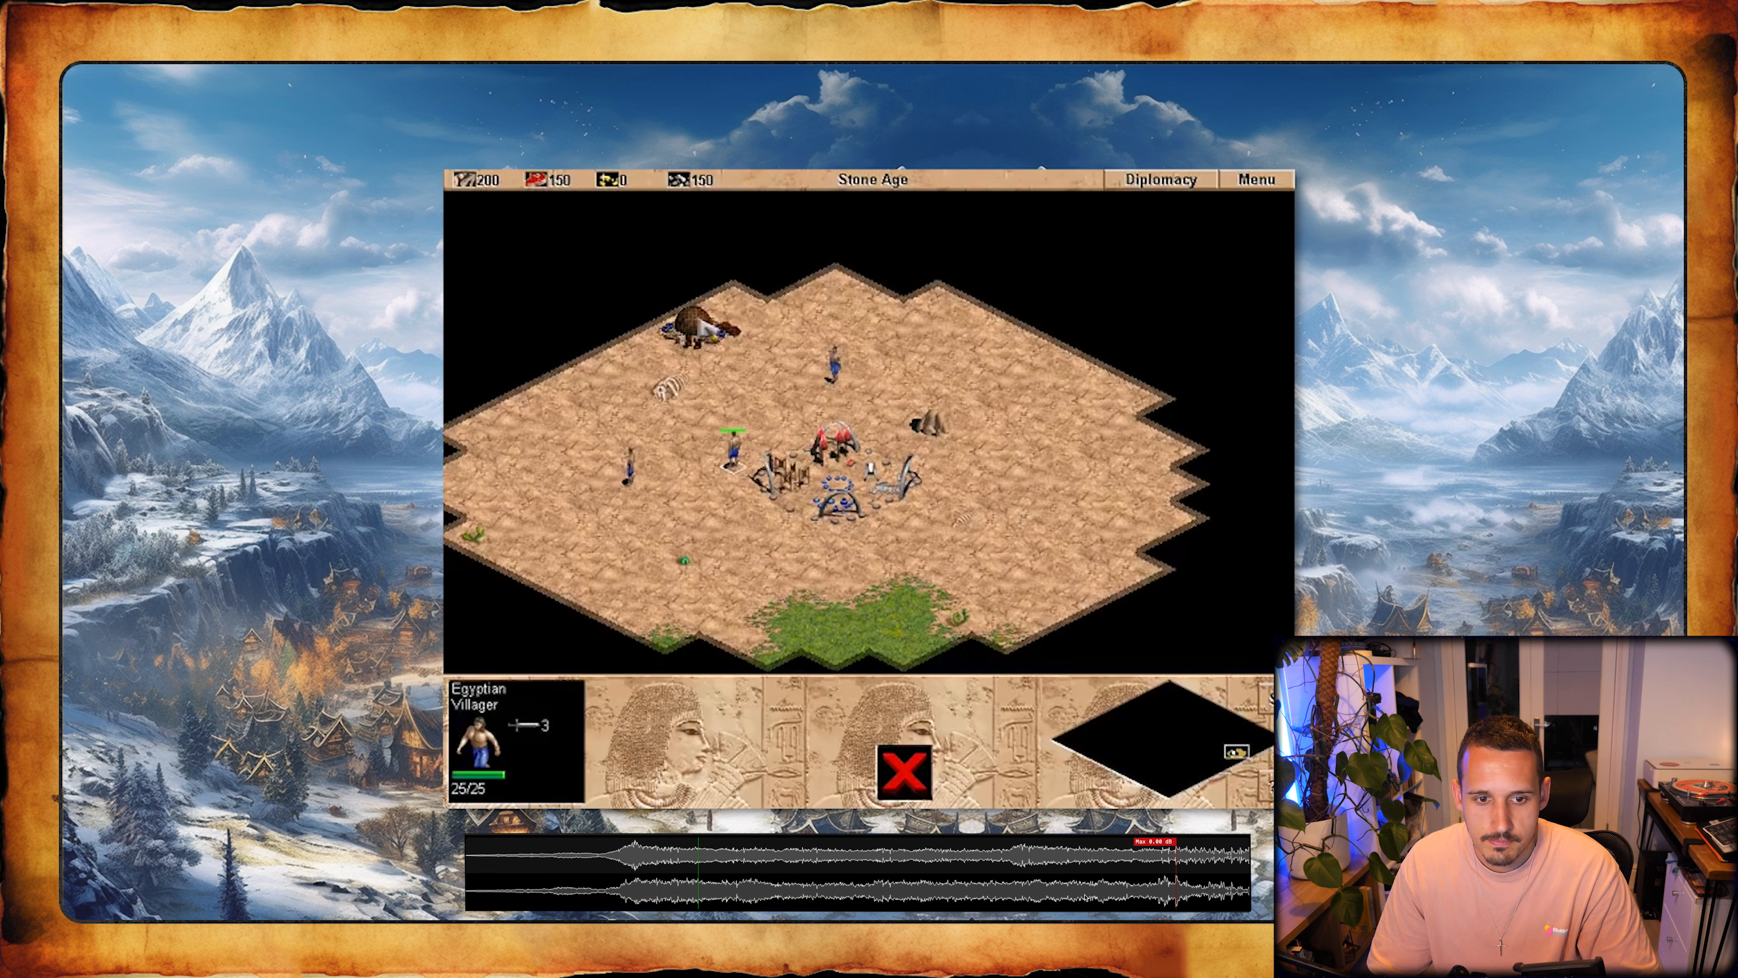
pyautogui.click(699, 328)
# - Send the western villager southeast and the northern villager to the rocks northeast of the Town Center
pyautogui.click(630, 466)
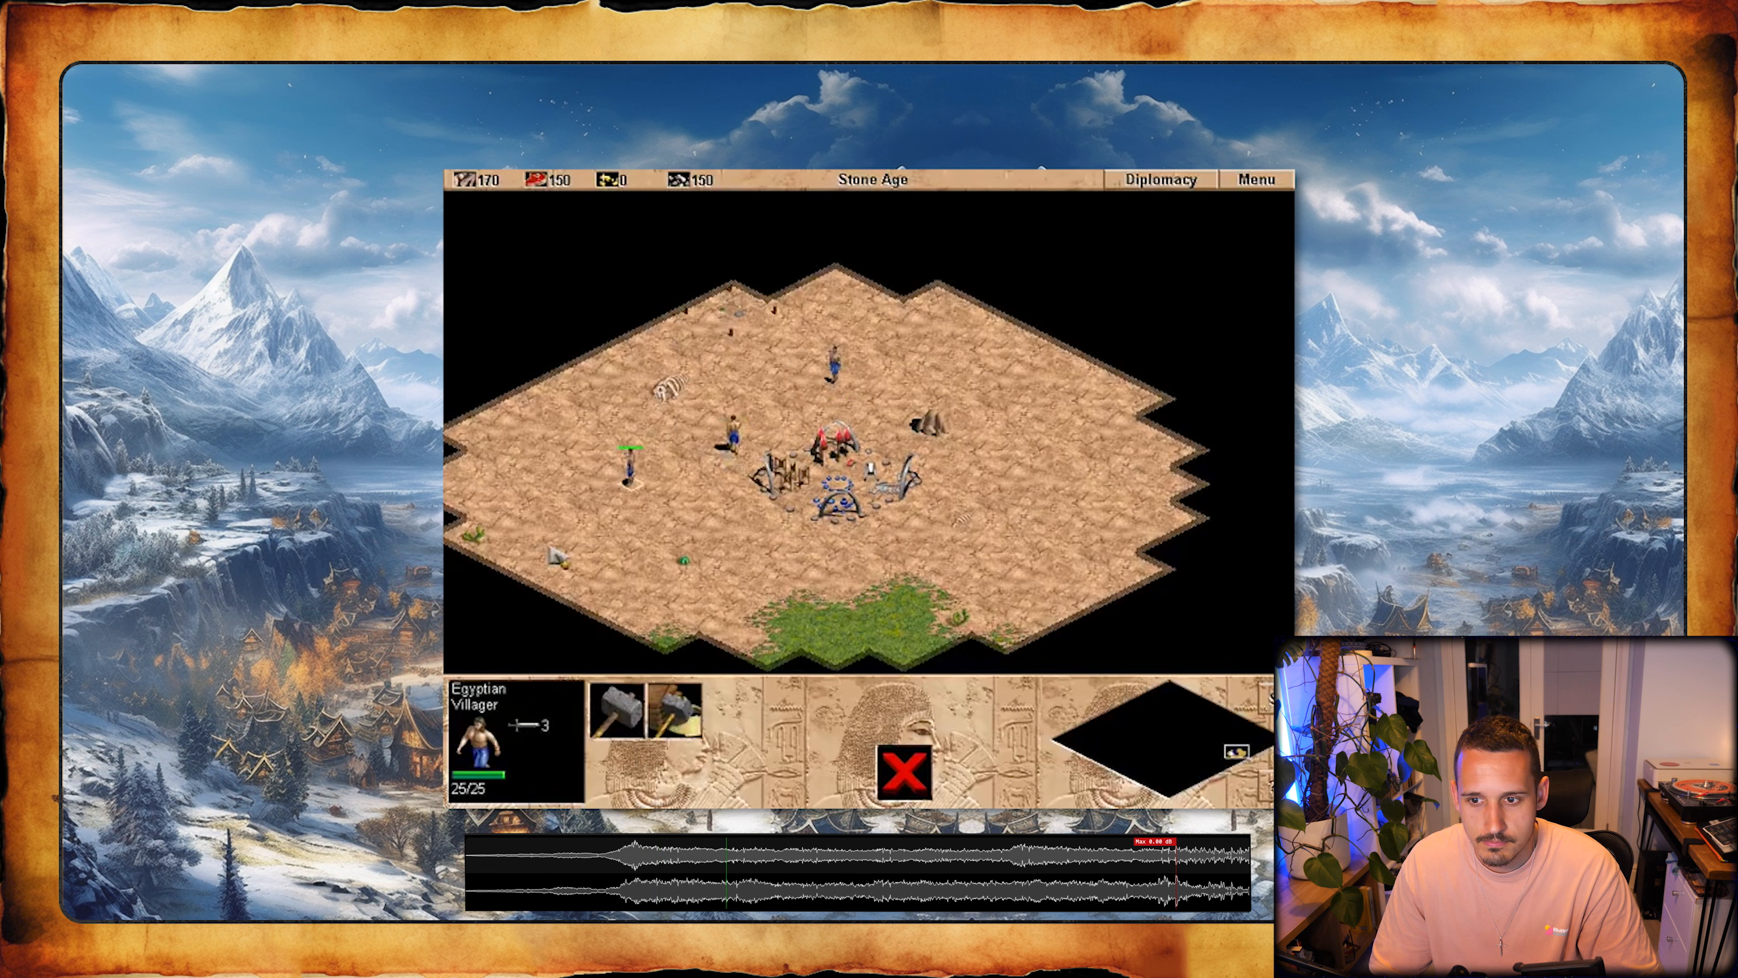
pyautogui.rightClick(726, 559)
pyautogui.click(832, 365)
pyautogui.rightClick(926, 423)
# - Send the southwestern villager to explore the dark area beyond the grass south of the Town Center
pyautogui.click(697, 500)
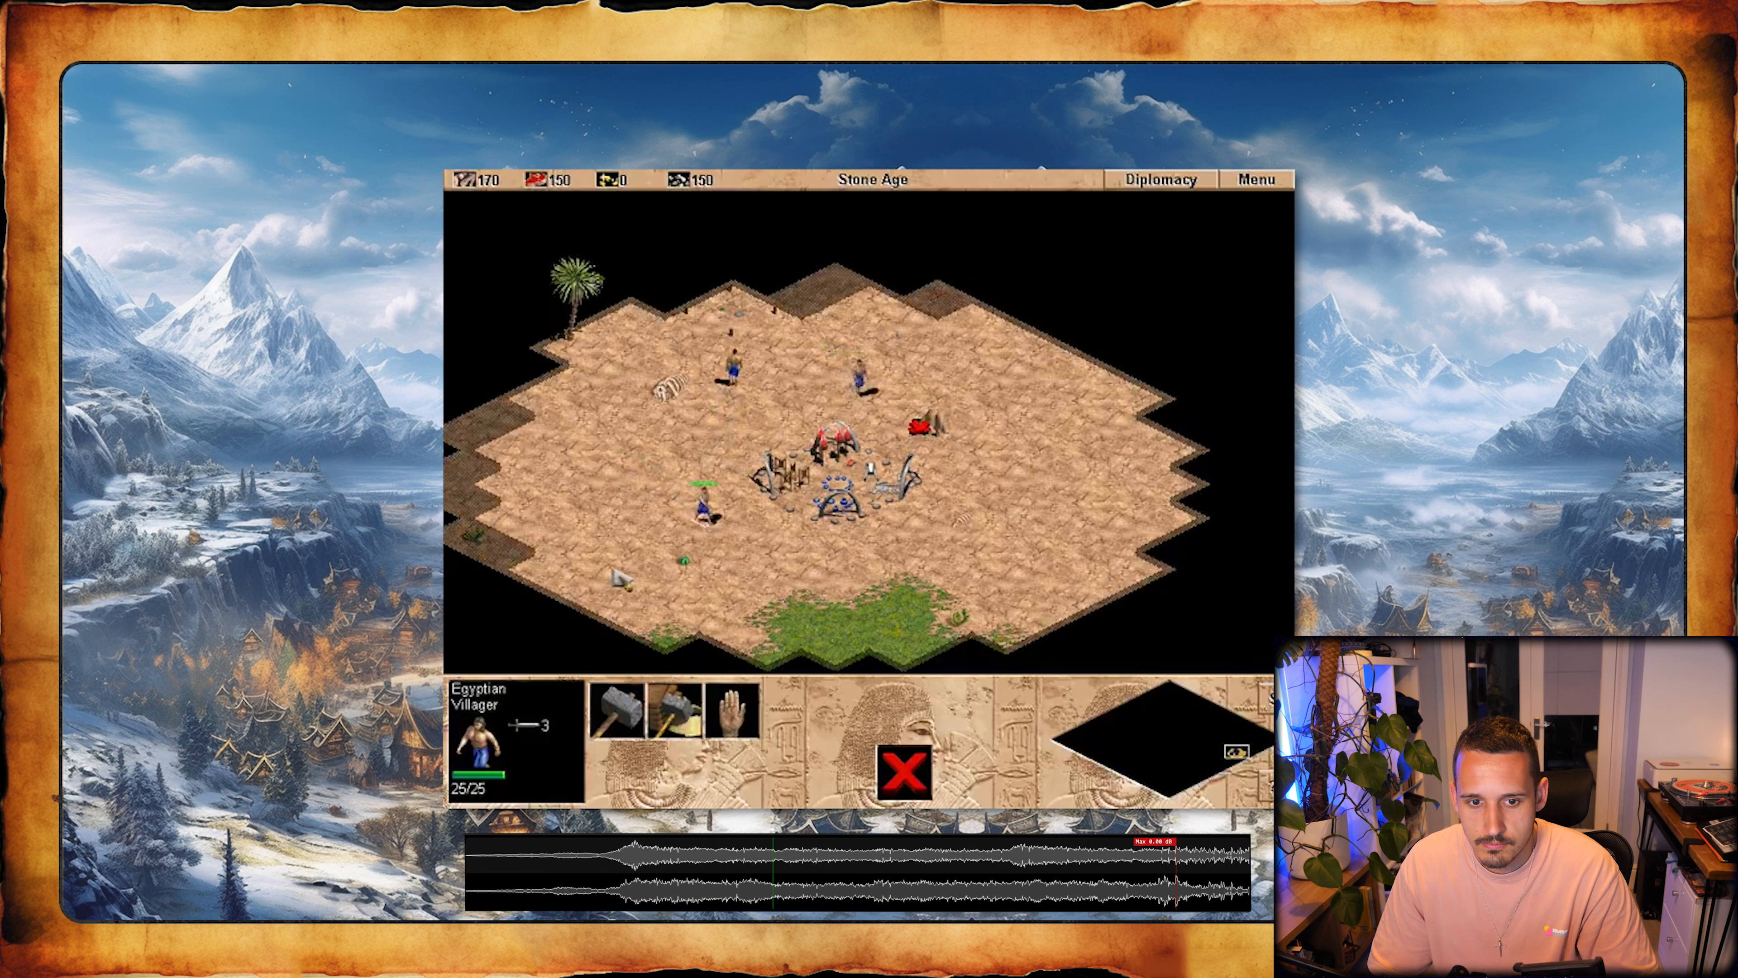
pyautogui.rightClick(800, 597)
pyautogui.press('Down')
pyautogui.rightClick(826, 579)
pyautogui.press('Down')
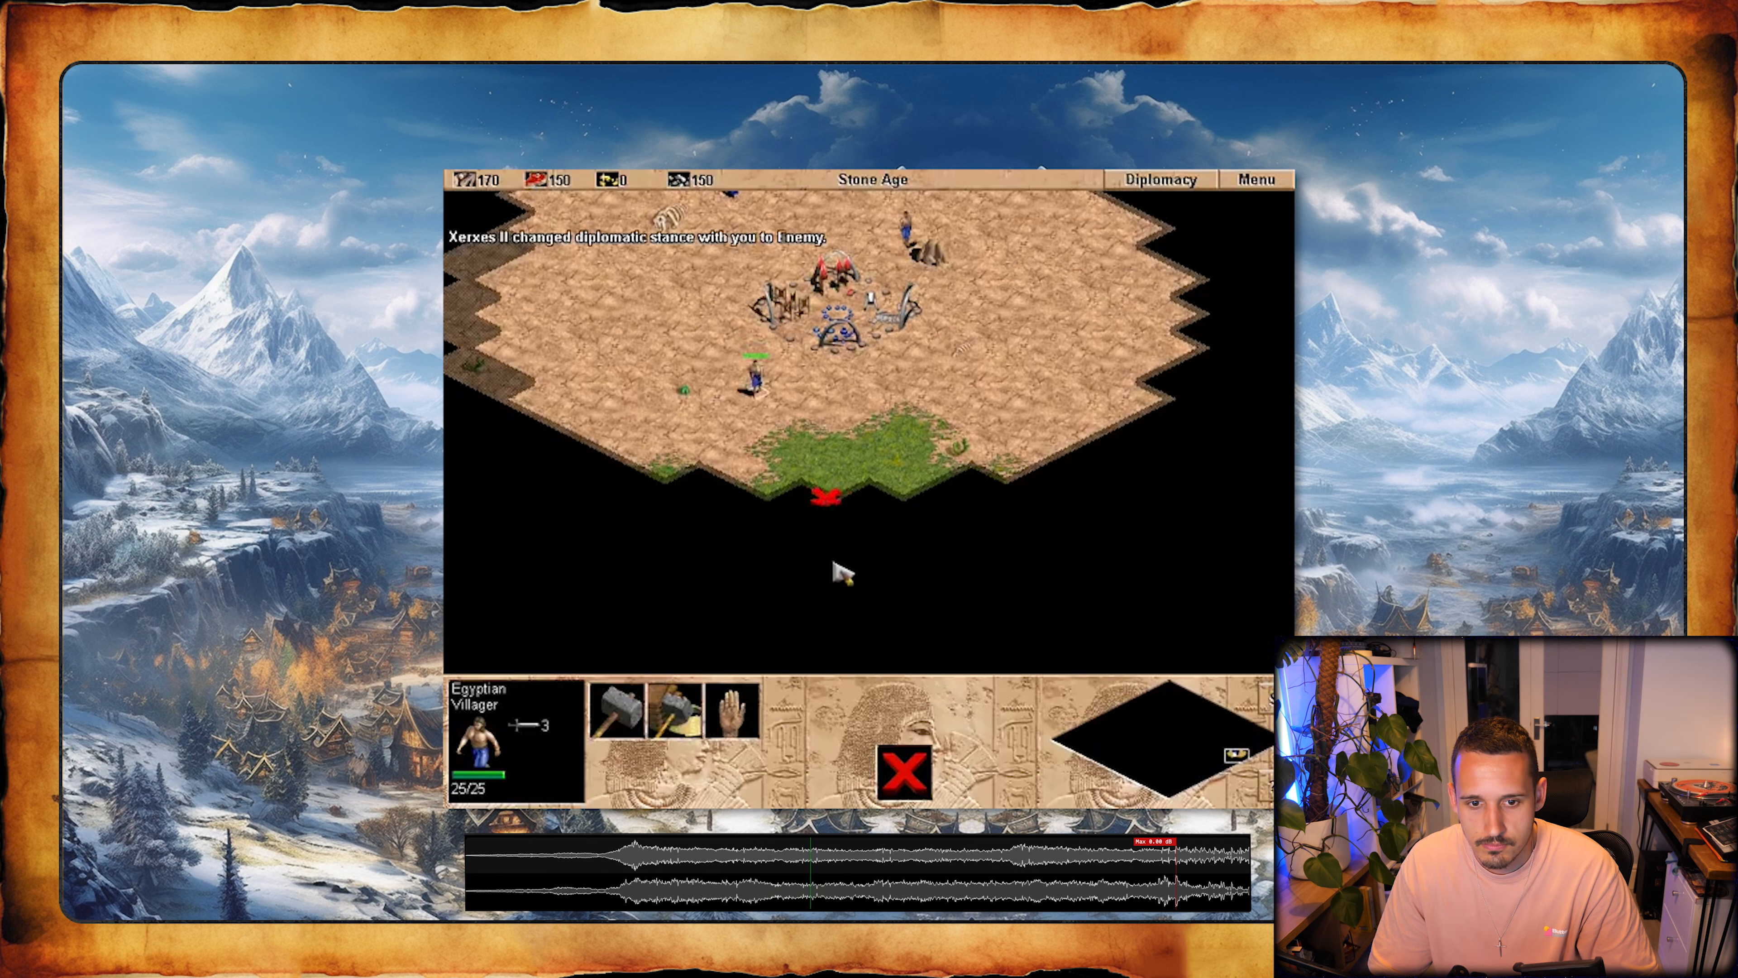
# - Select the villager beside the rocks and send it to explore the dark area to the east
pyautogui.press('Up')
pyautogui.moveTo(968, 275); pyautogui.dragTo(872, 352)
pyautogui.press('Right')
pyautogui.press('Right')
pyautogui.press('Up')
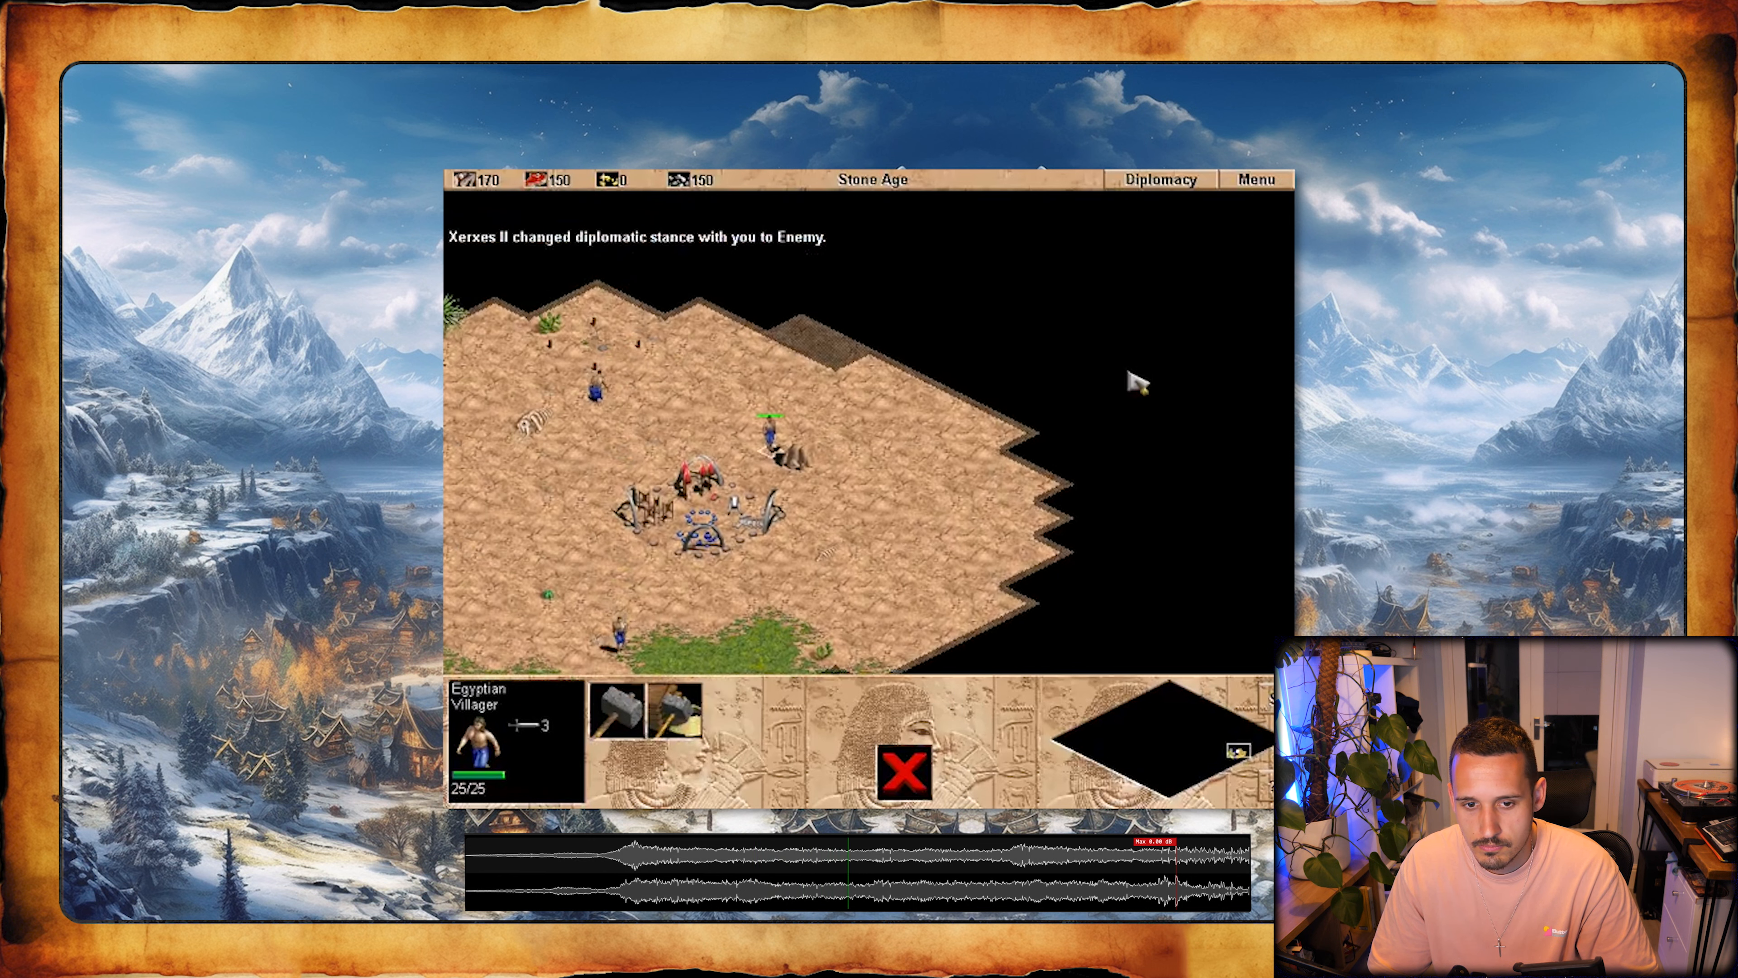
pyautogui.rightClick(1129, 371)
# - Select the southern villager and move it around the grass and sand south of the Town Center
pyautogui.press('Left')
pyautogui.press('Down')
pyautogui.moveTo(931, 510); pyautogui.dragTo(779, 435)
pyautogui.rightClick(707, 399)
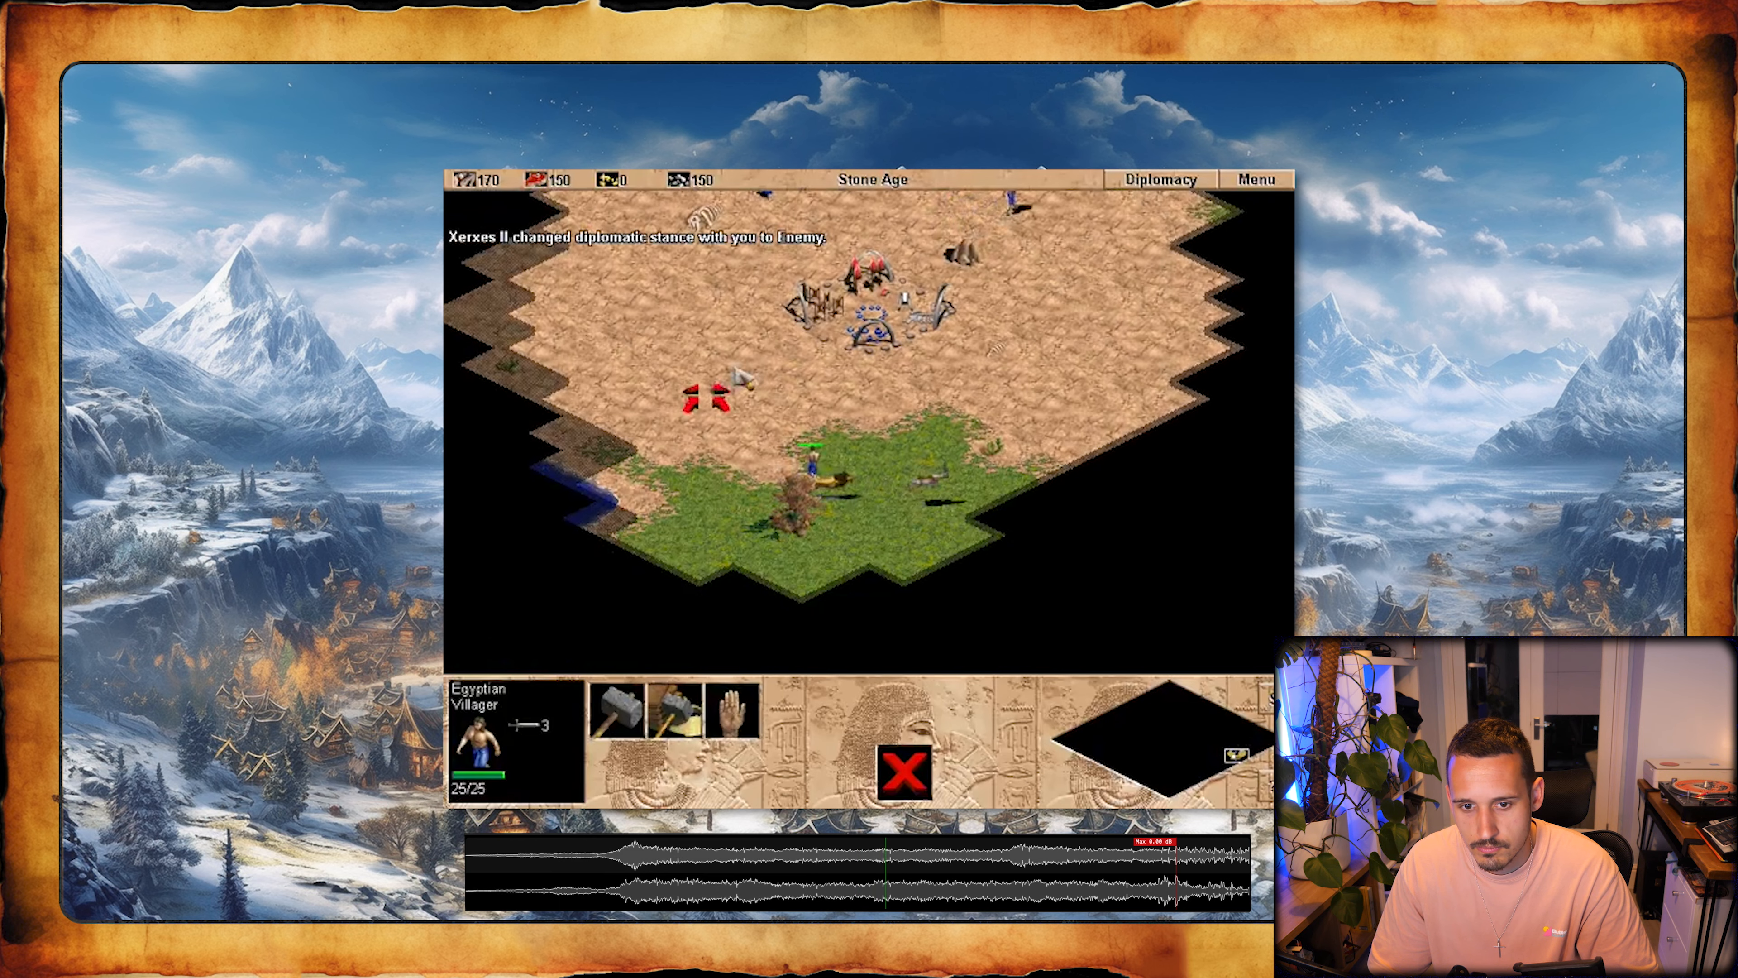
pyautogui.press('Right')
pyautogui.rightClick(690, 338)
pyautogui.press('Up')
pyautogui.rightClick(813, 452)
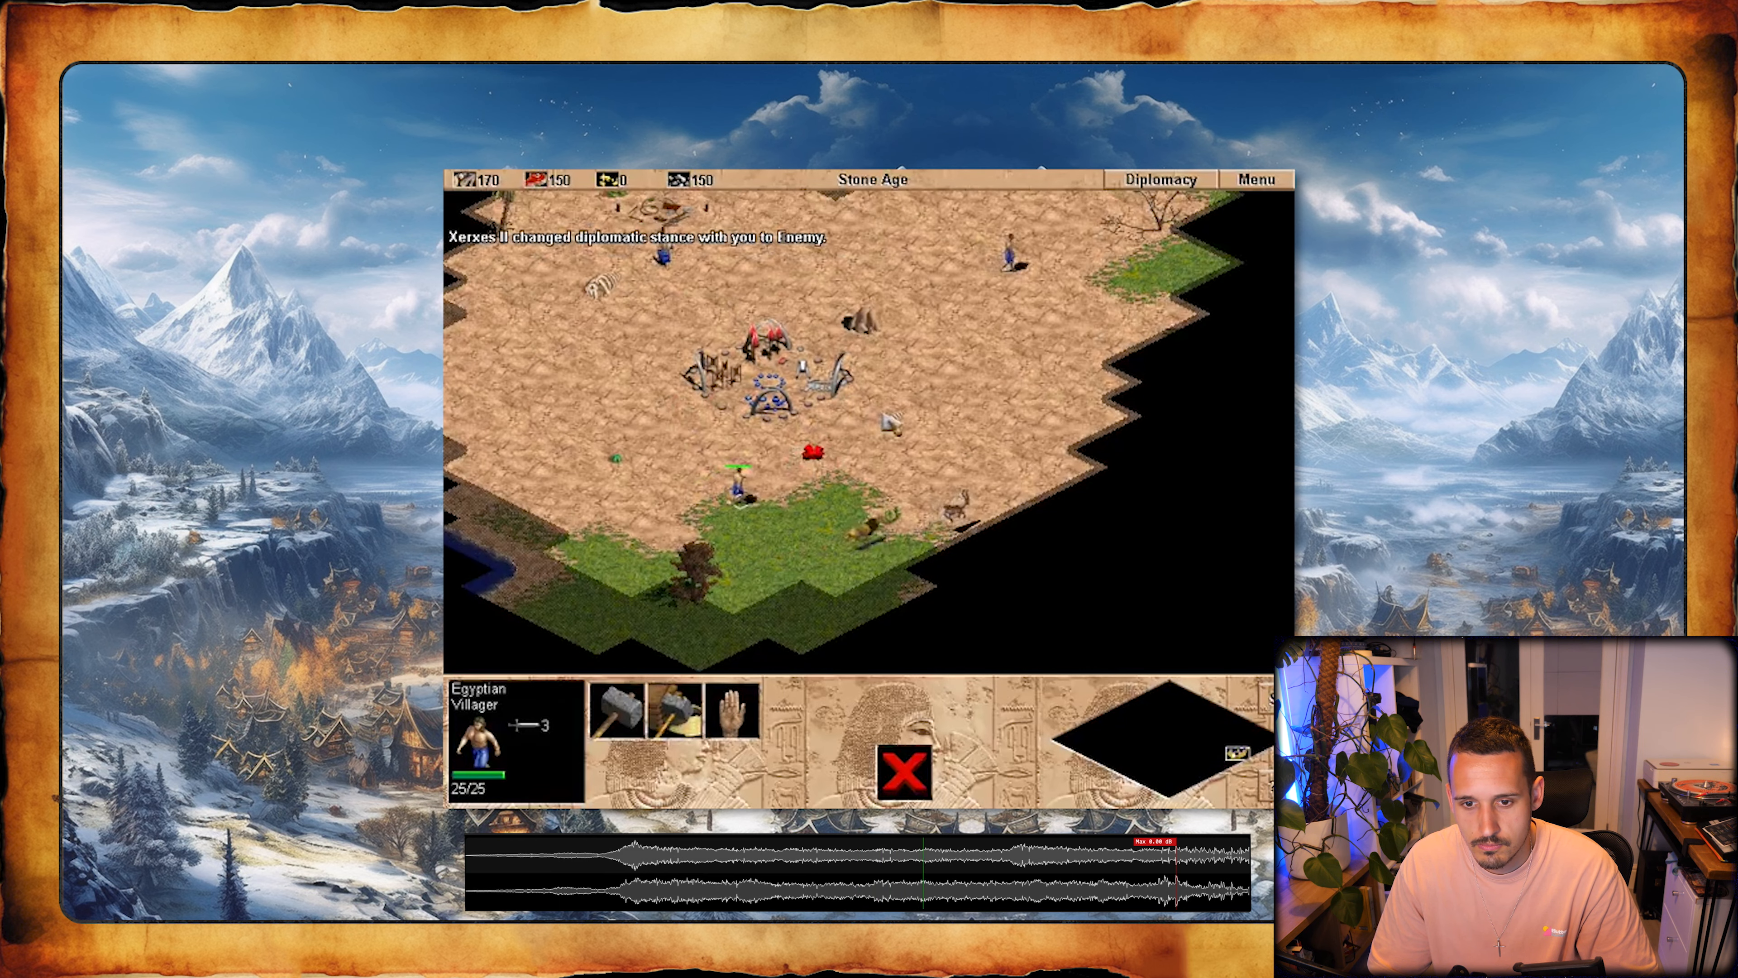
pyautogui.rightClick(711, 518)
pyautogui.rightClick(825, 527)
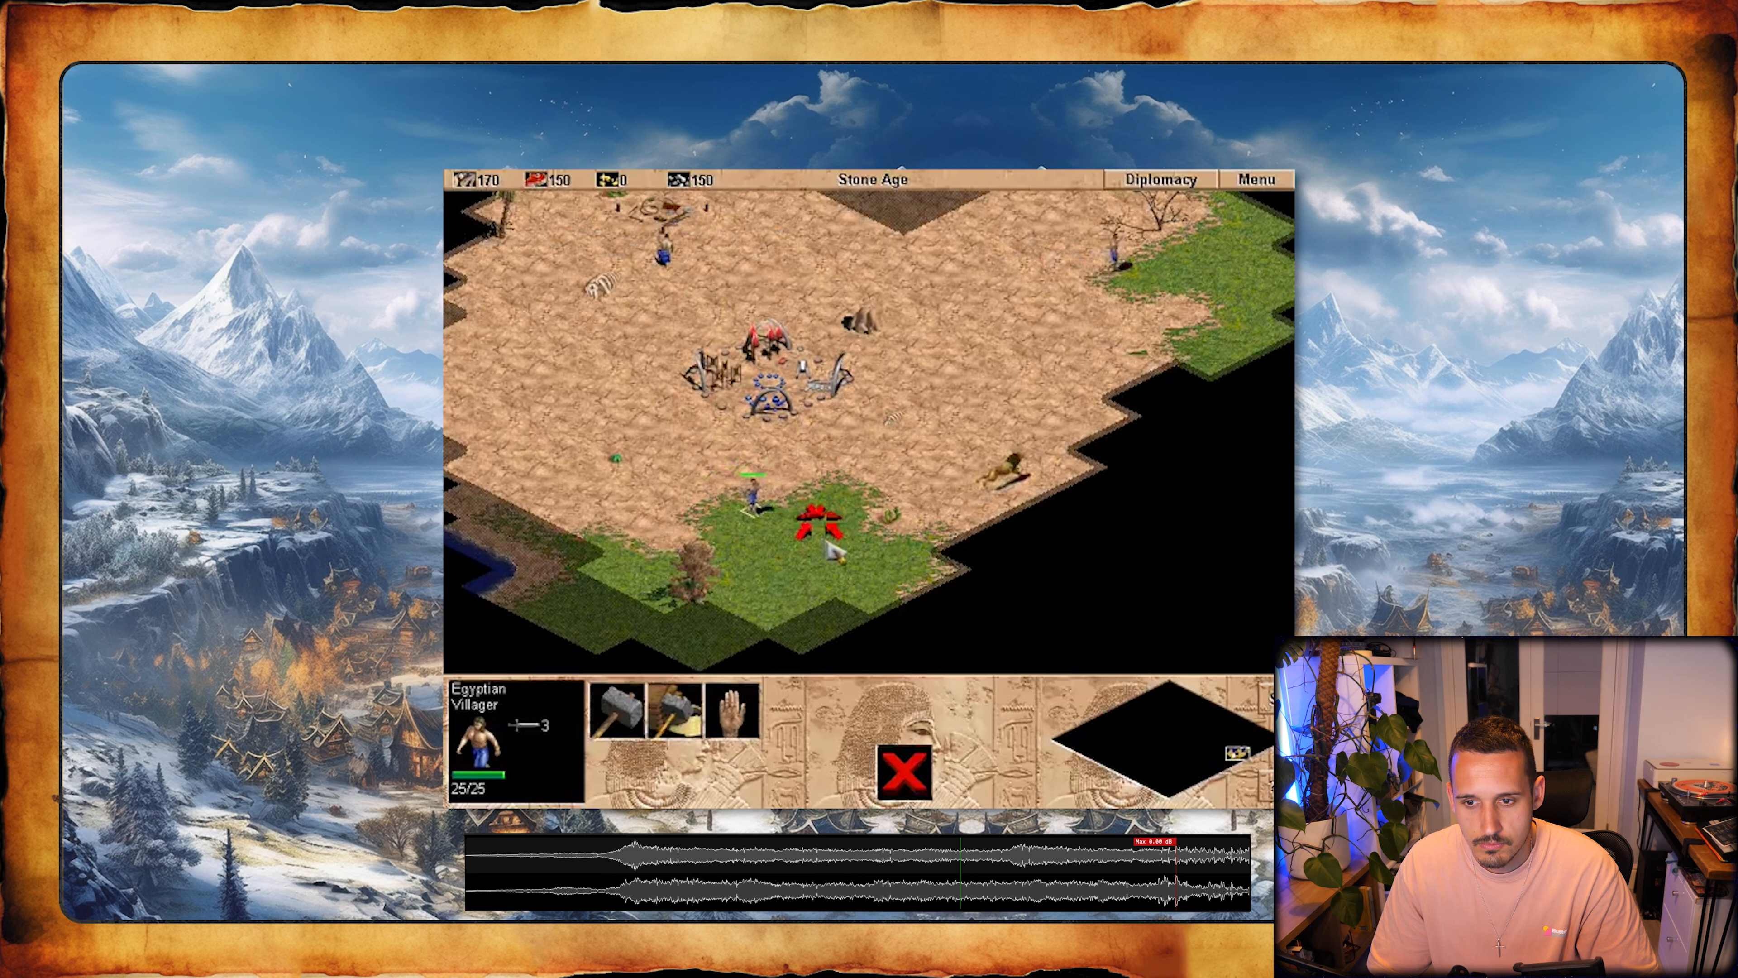
# - Send the eastern villager toward the blue object beside the northeastern grass and give a unit to the southwest a new move order
pyautogui.press('Up')
pyautogui.press('Right')
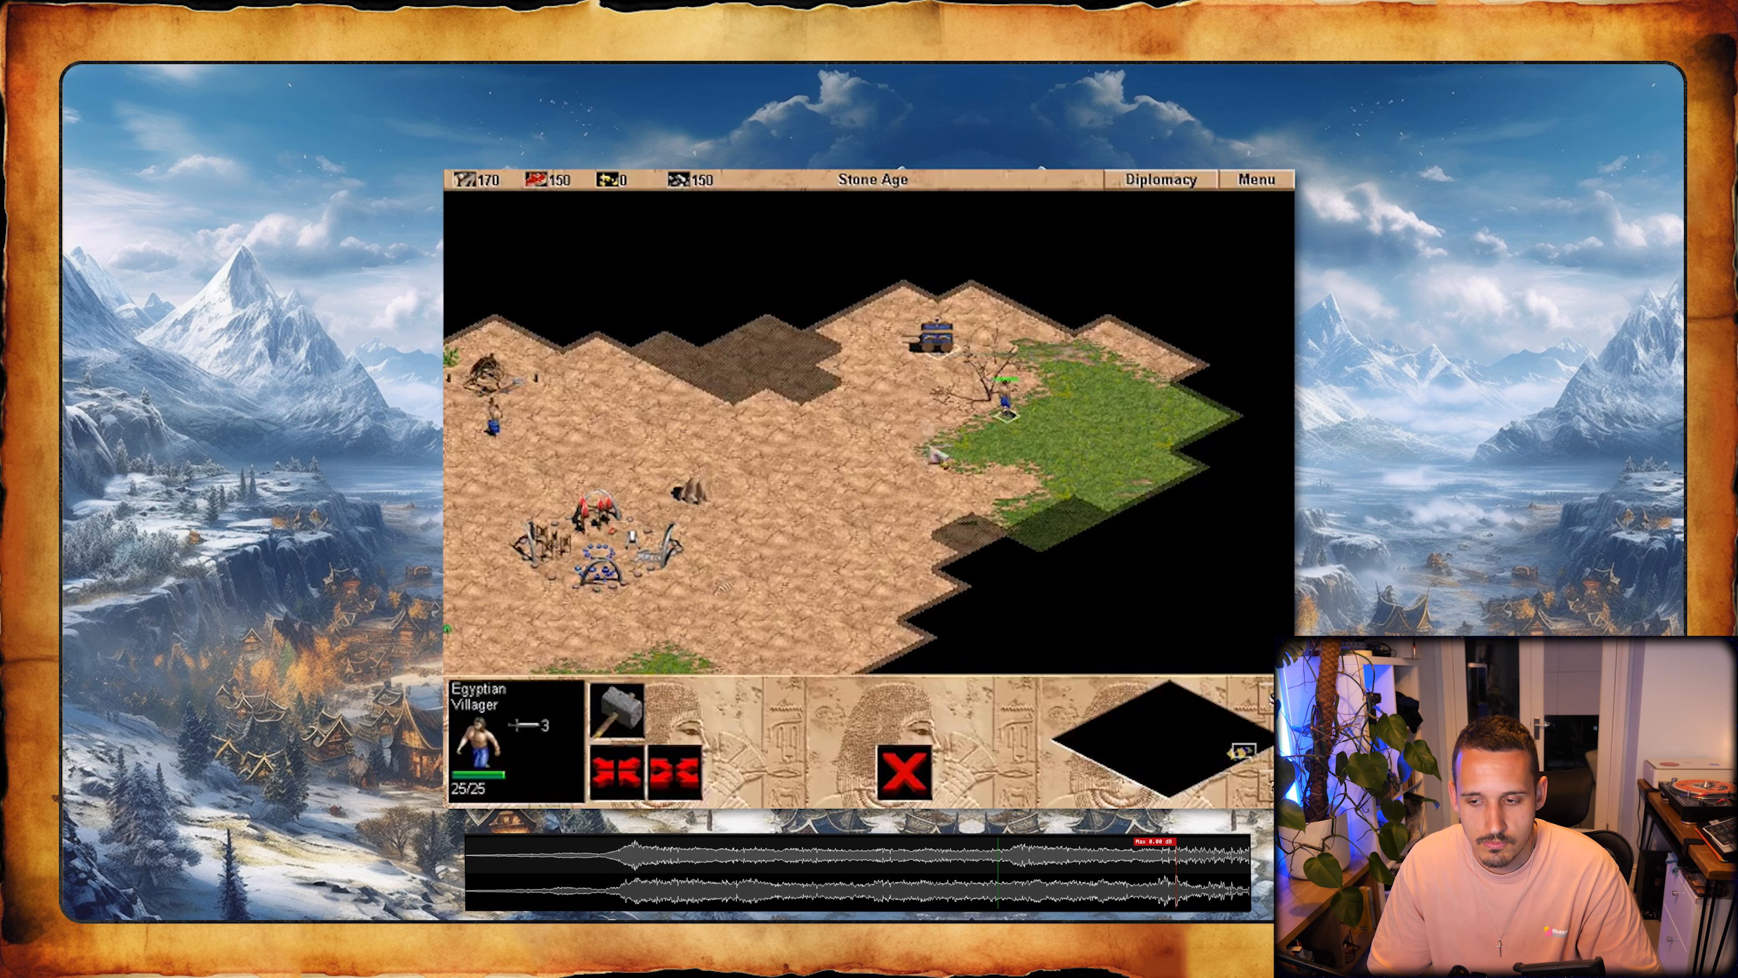
pyautogui.click(927, 337)
pyautogui.rightClick(787, 480)
pyautogui.click(1004, 398)
pyautogui.press('Up')
pyautogui.rightClick(919, 351)
pyautogui.press('Down')
pyautogui.press('Left')
pyautogui.moveTo(829, 518); pyautogui.dragTo(754, 605)
pyautogui.rightClick(830, 548)
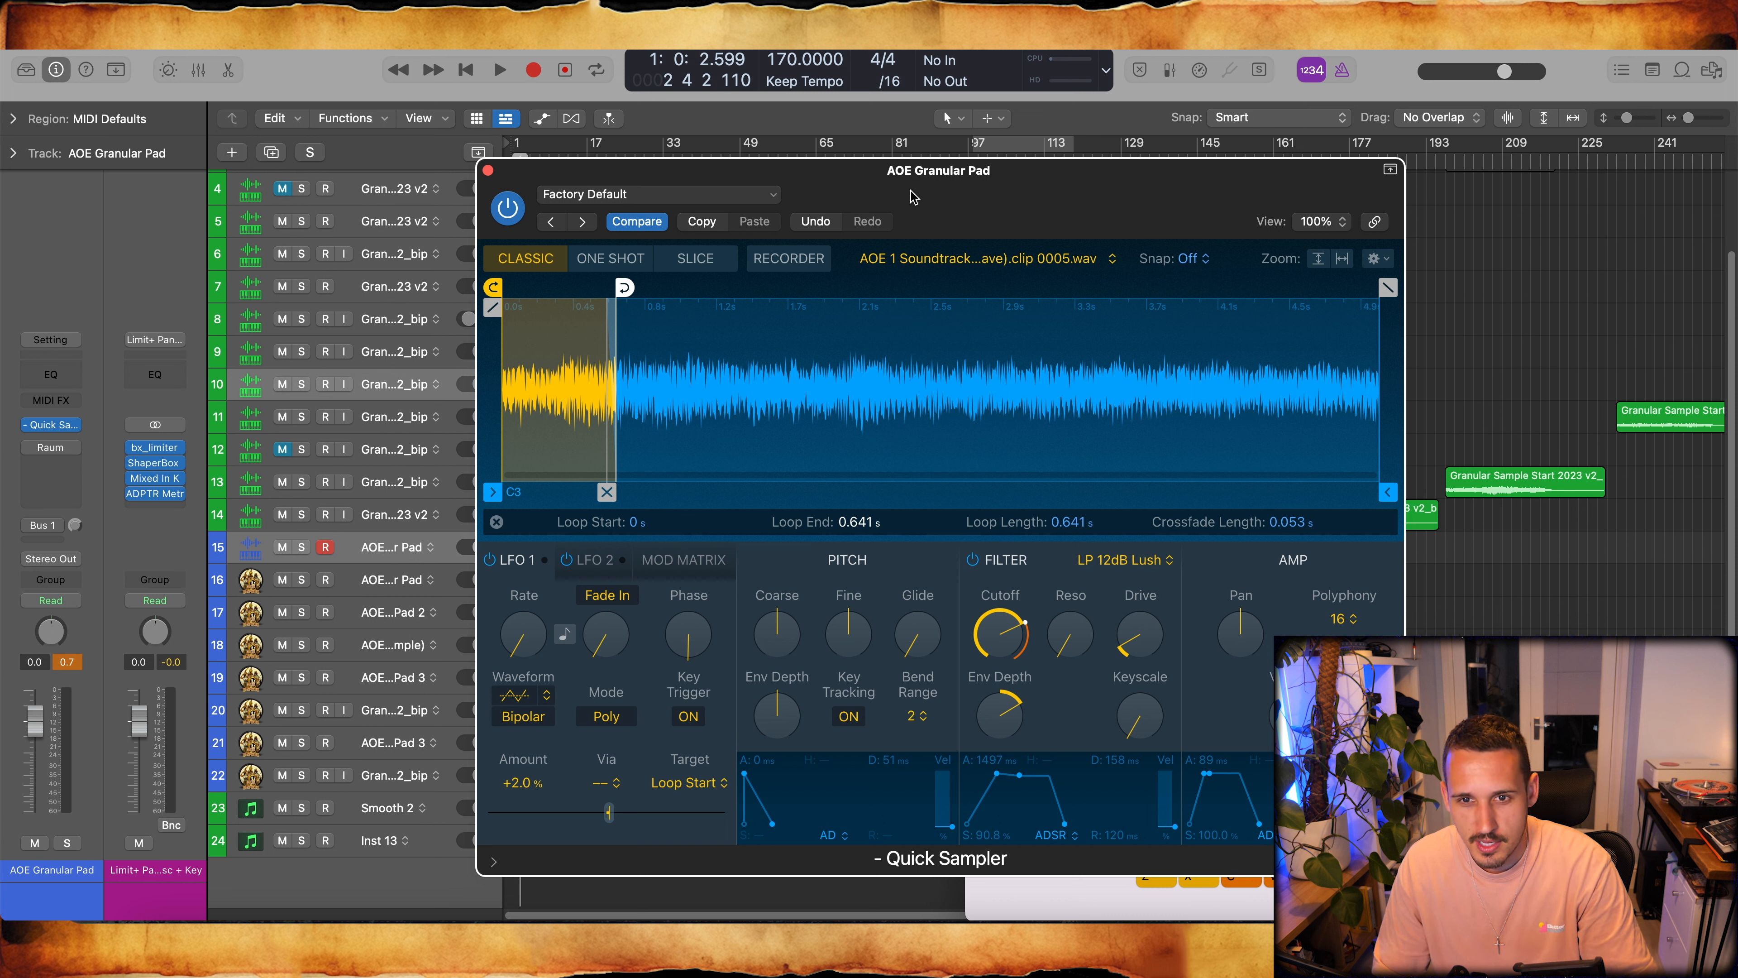
# - Switch to Logic Pro and review the Raum reverb settings on the AOE Granular Pad track
pyautogui.click(55, 450)
pyautogui.moveTo(820, 532); pyautogui.dragTo(821, 536)
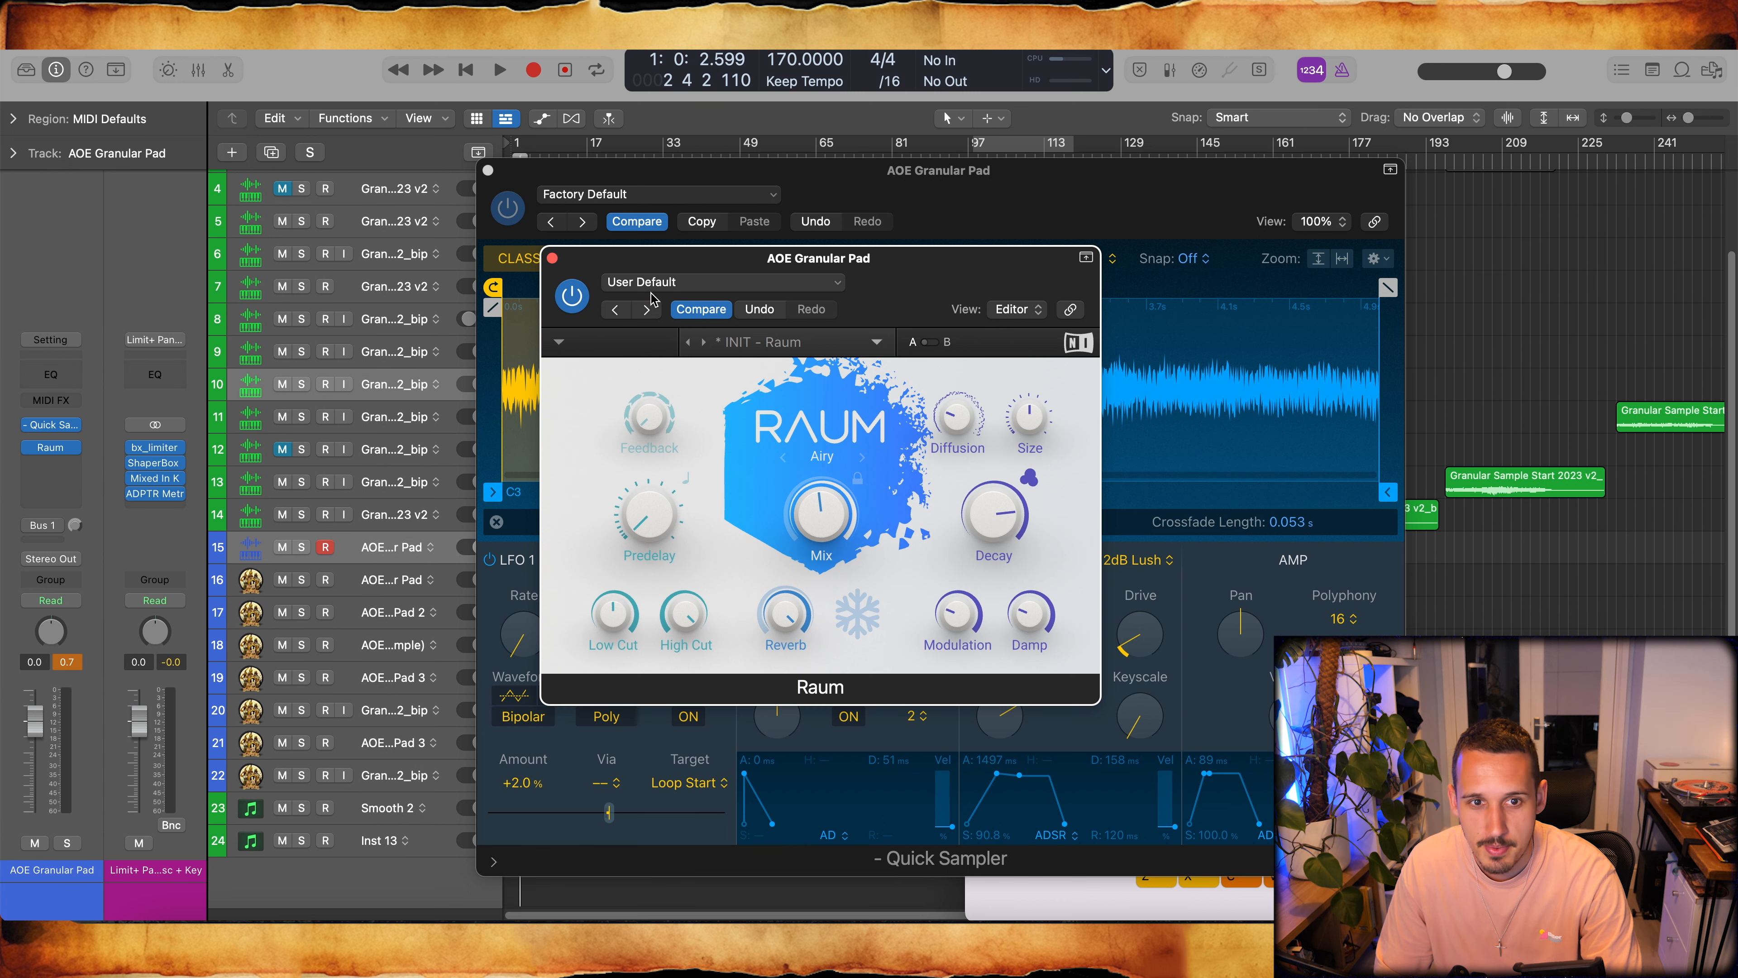
pyautogui.click(552, 259)
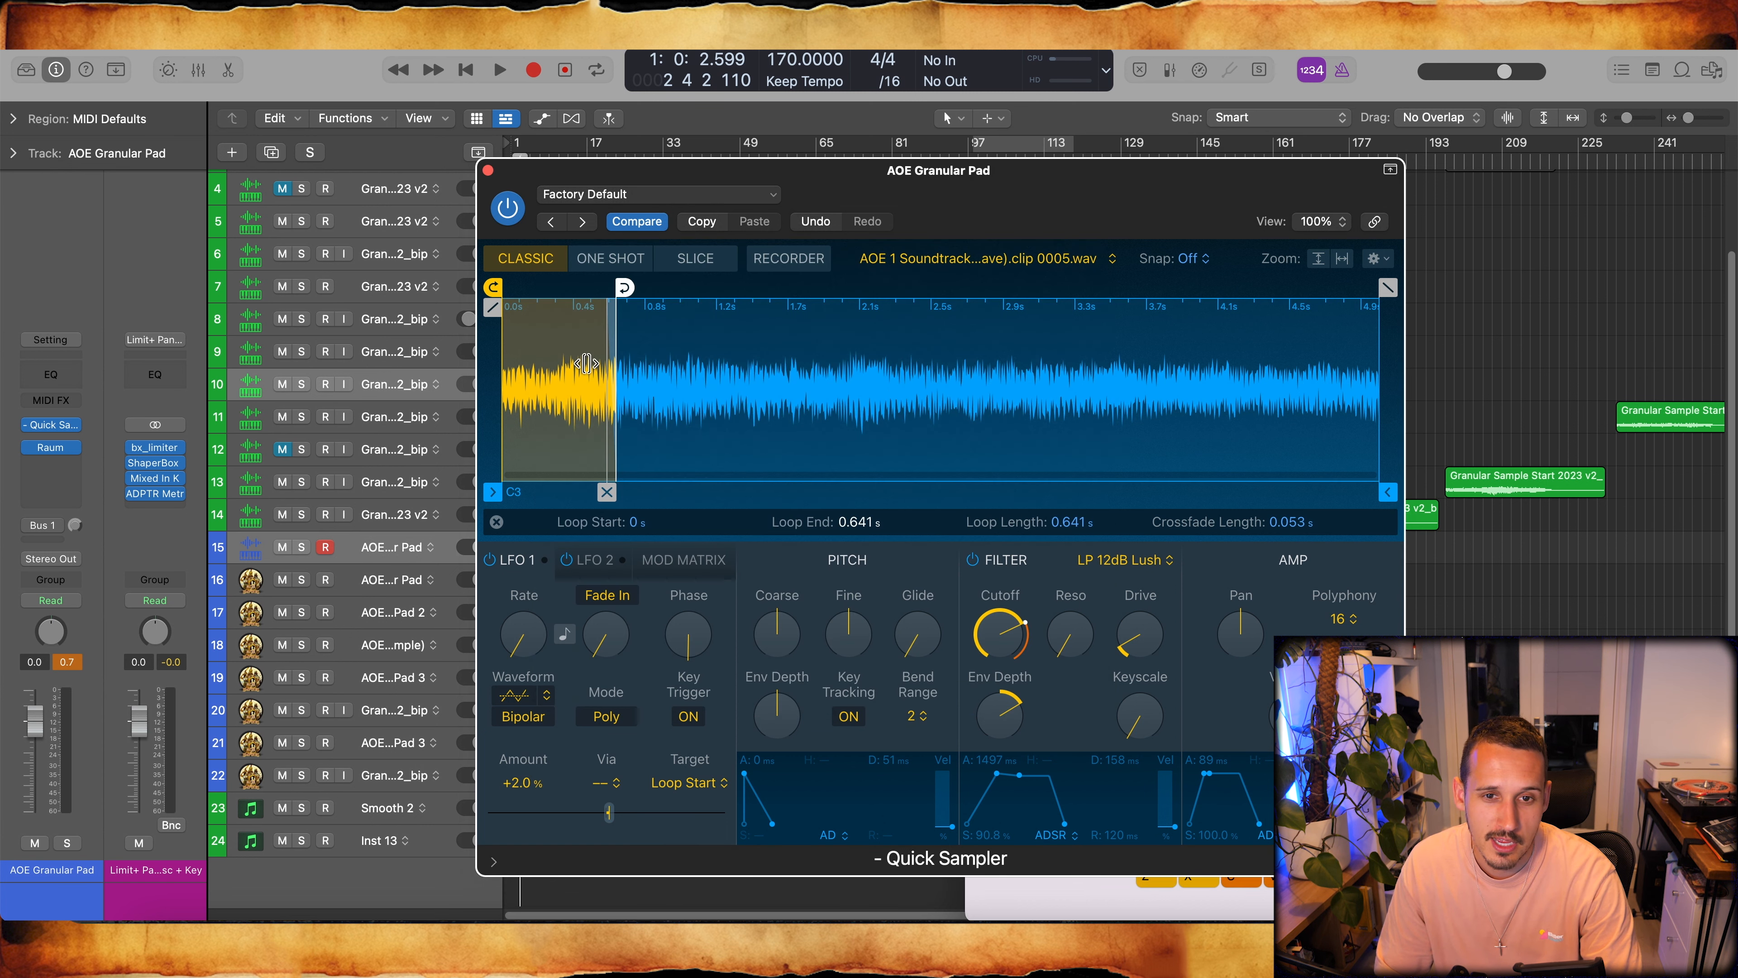
# - Bring up the Bus 1 send's aux channel and review its Aphex Vintage Exciter settings
pyautogui.click(27, 526)
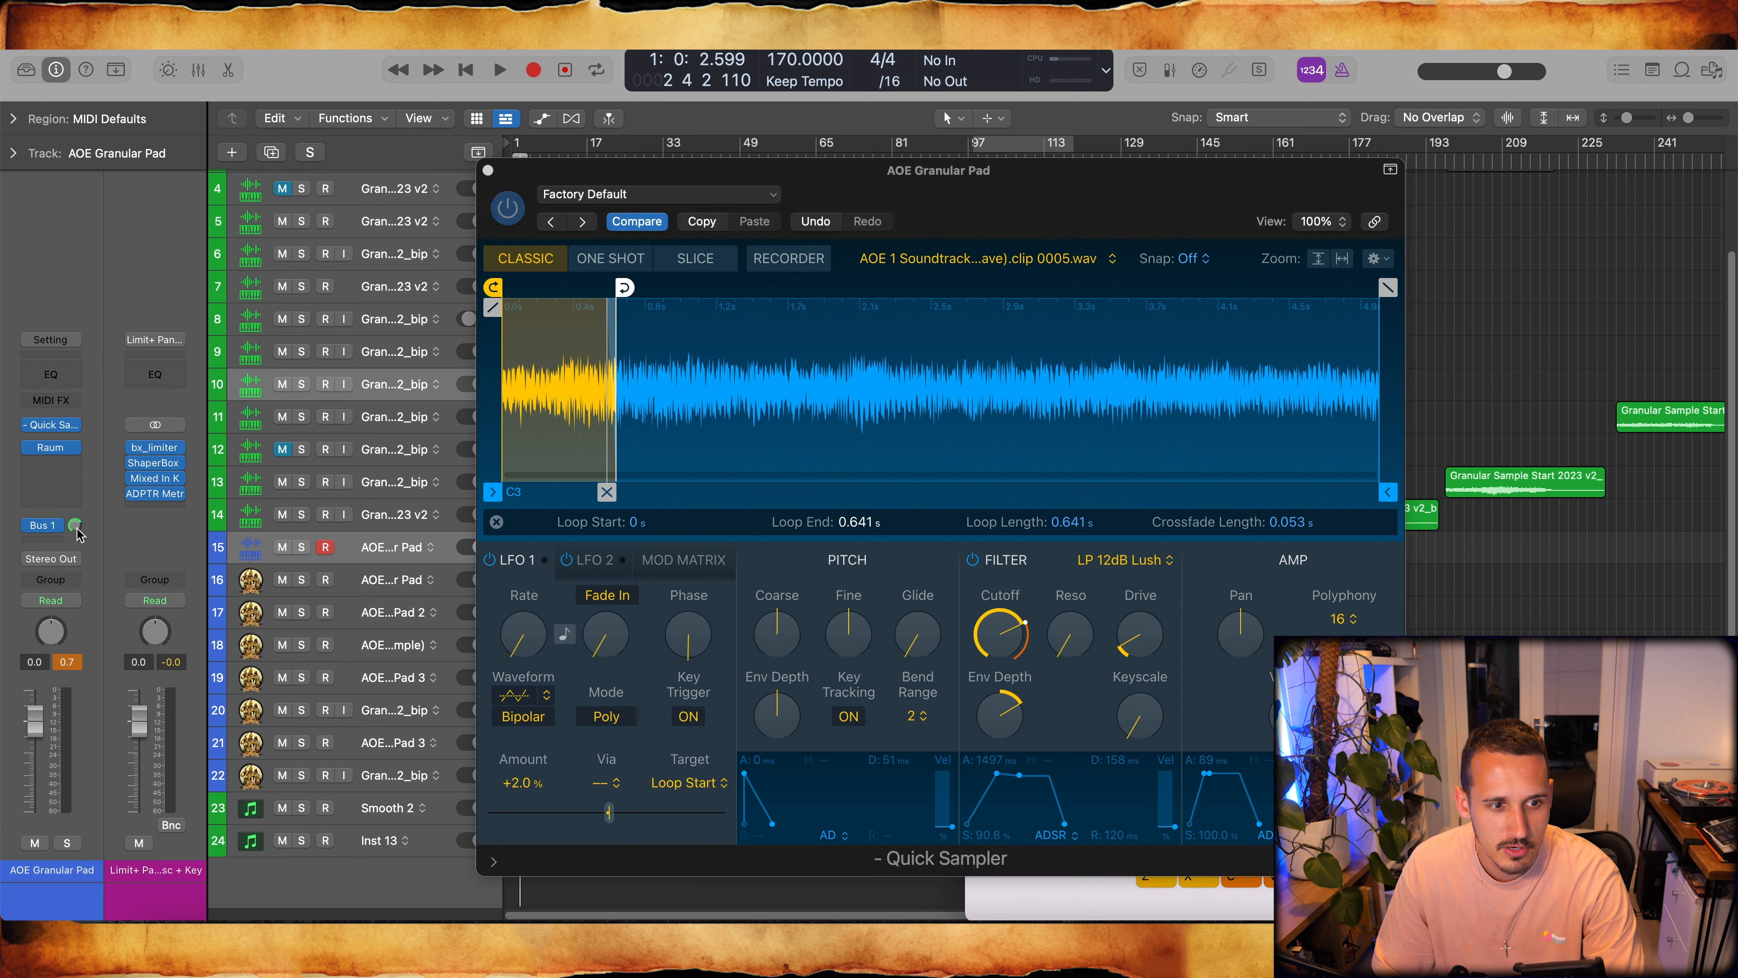
pyautogui.click(156, 494)
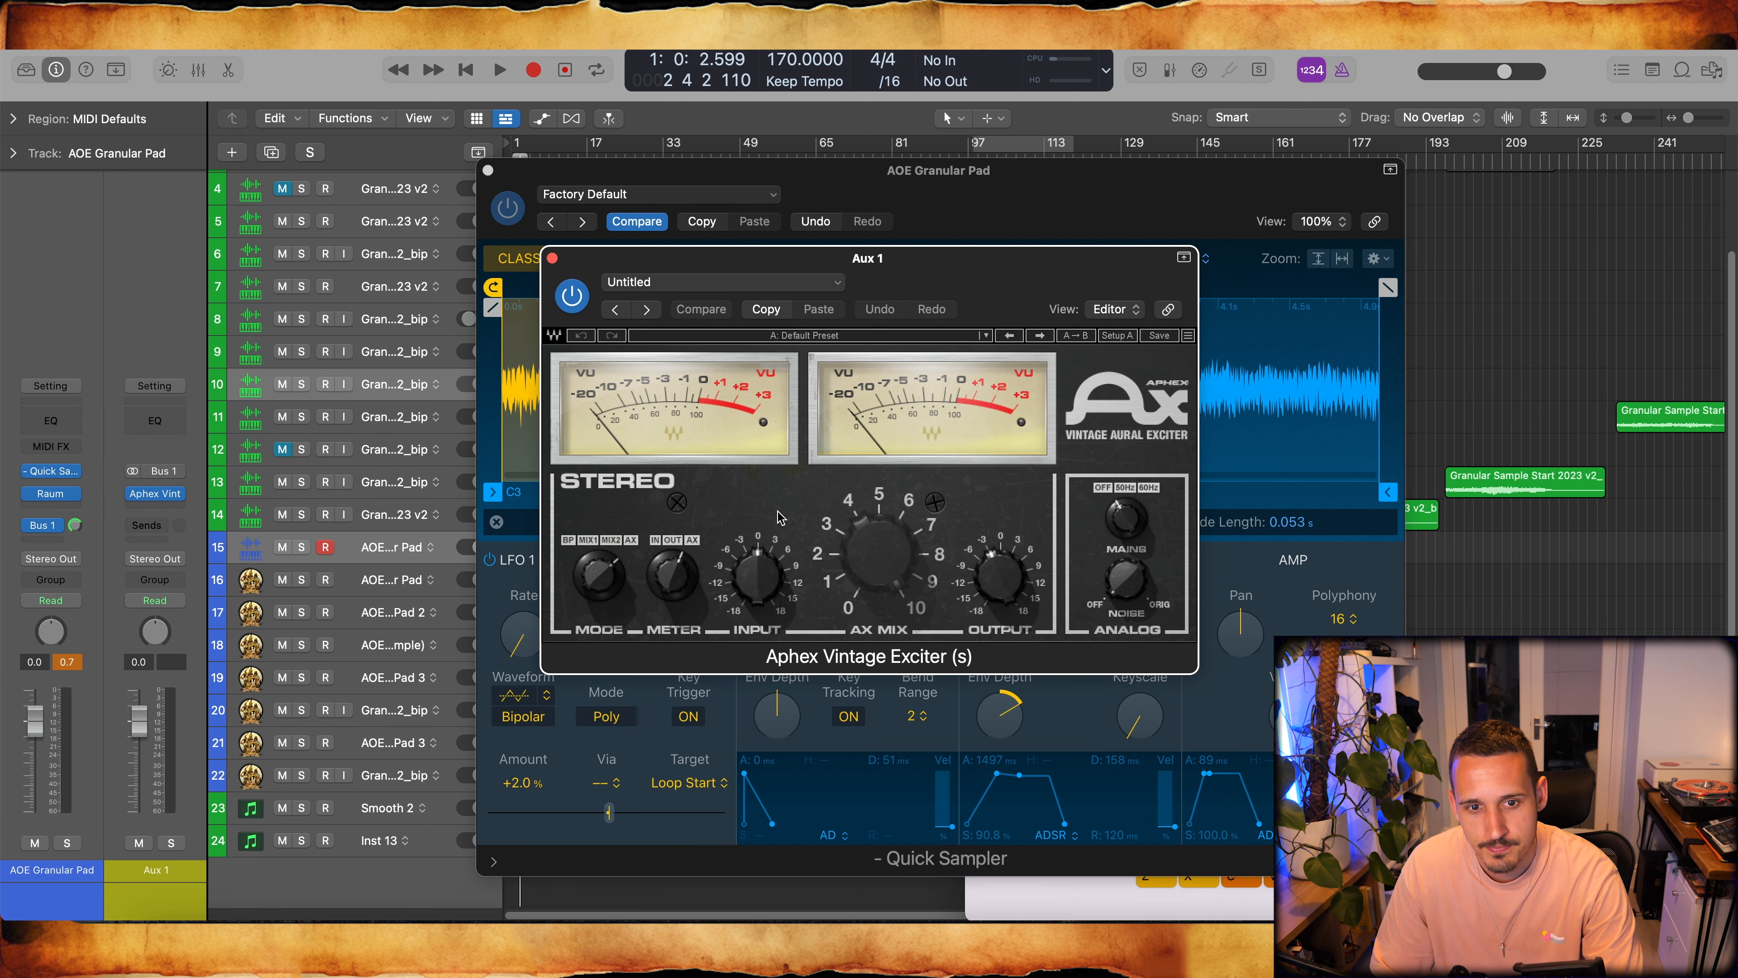
pyautogui.click(552, 259)
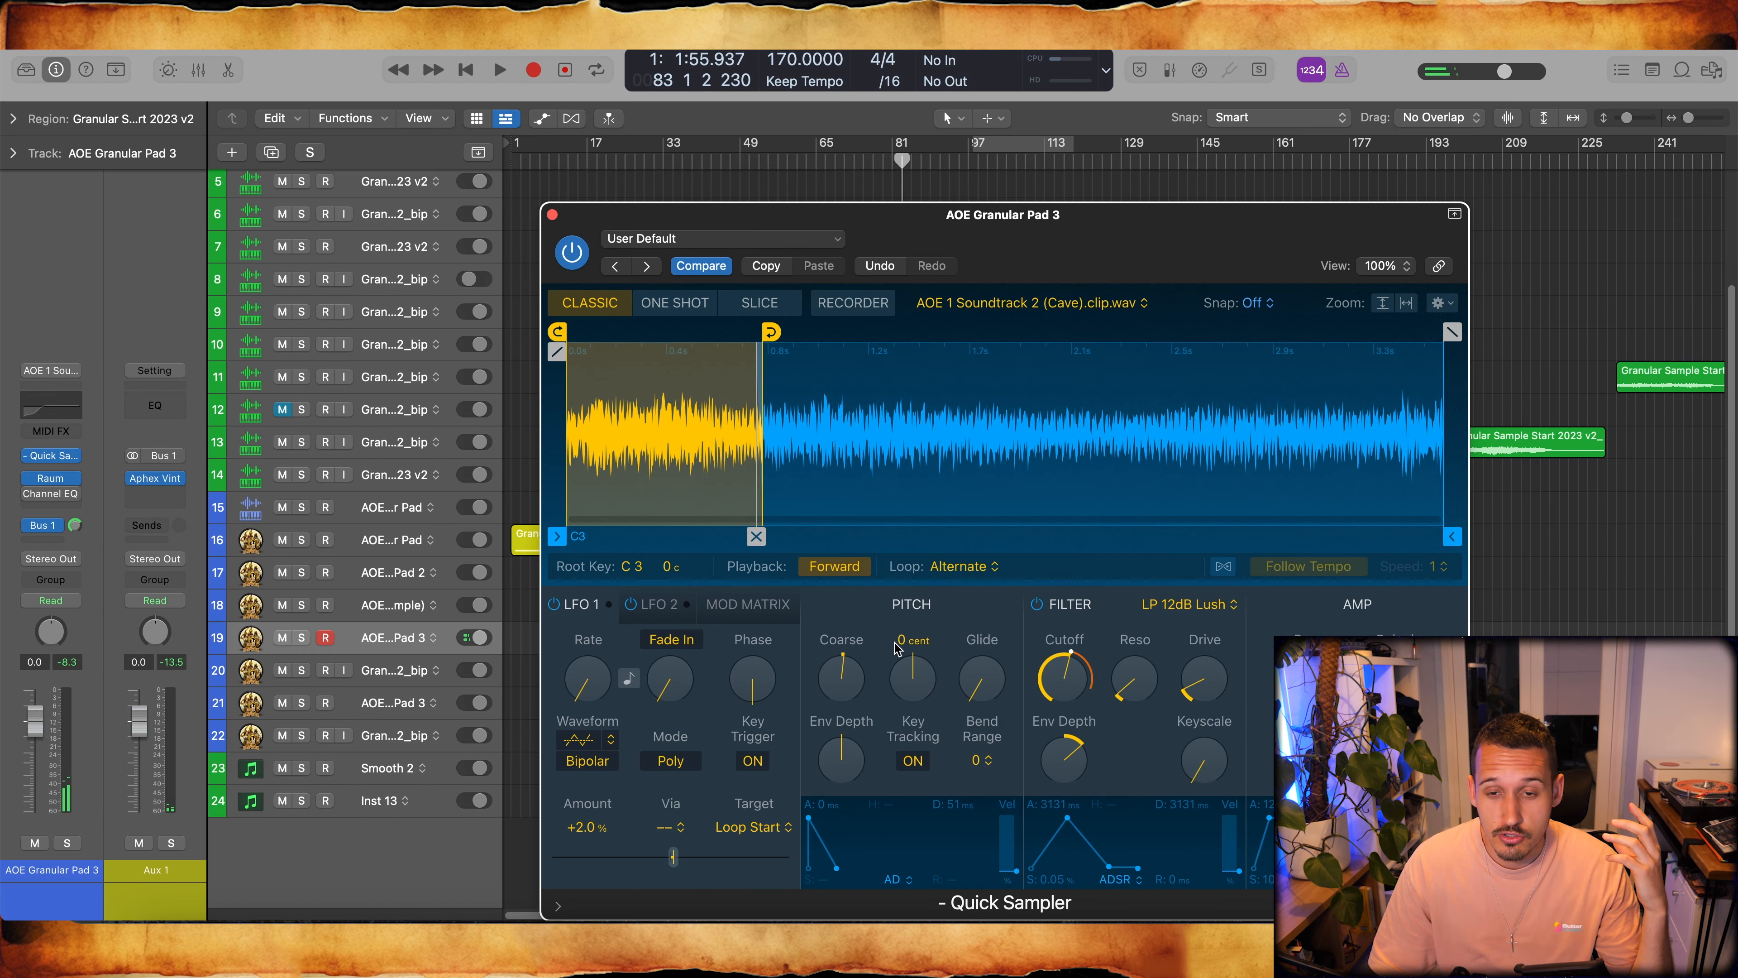
# - Close the AOE Granular Pad 3 Quick Sampler window and the Musical Typing keyboard to clear the arrangement
pyautogui.click(551, 215)
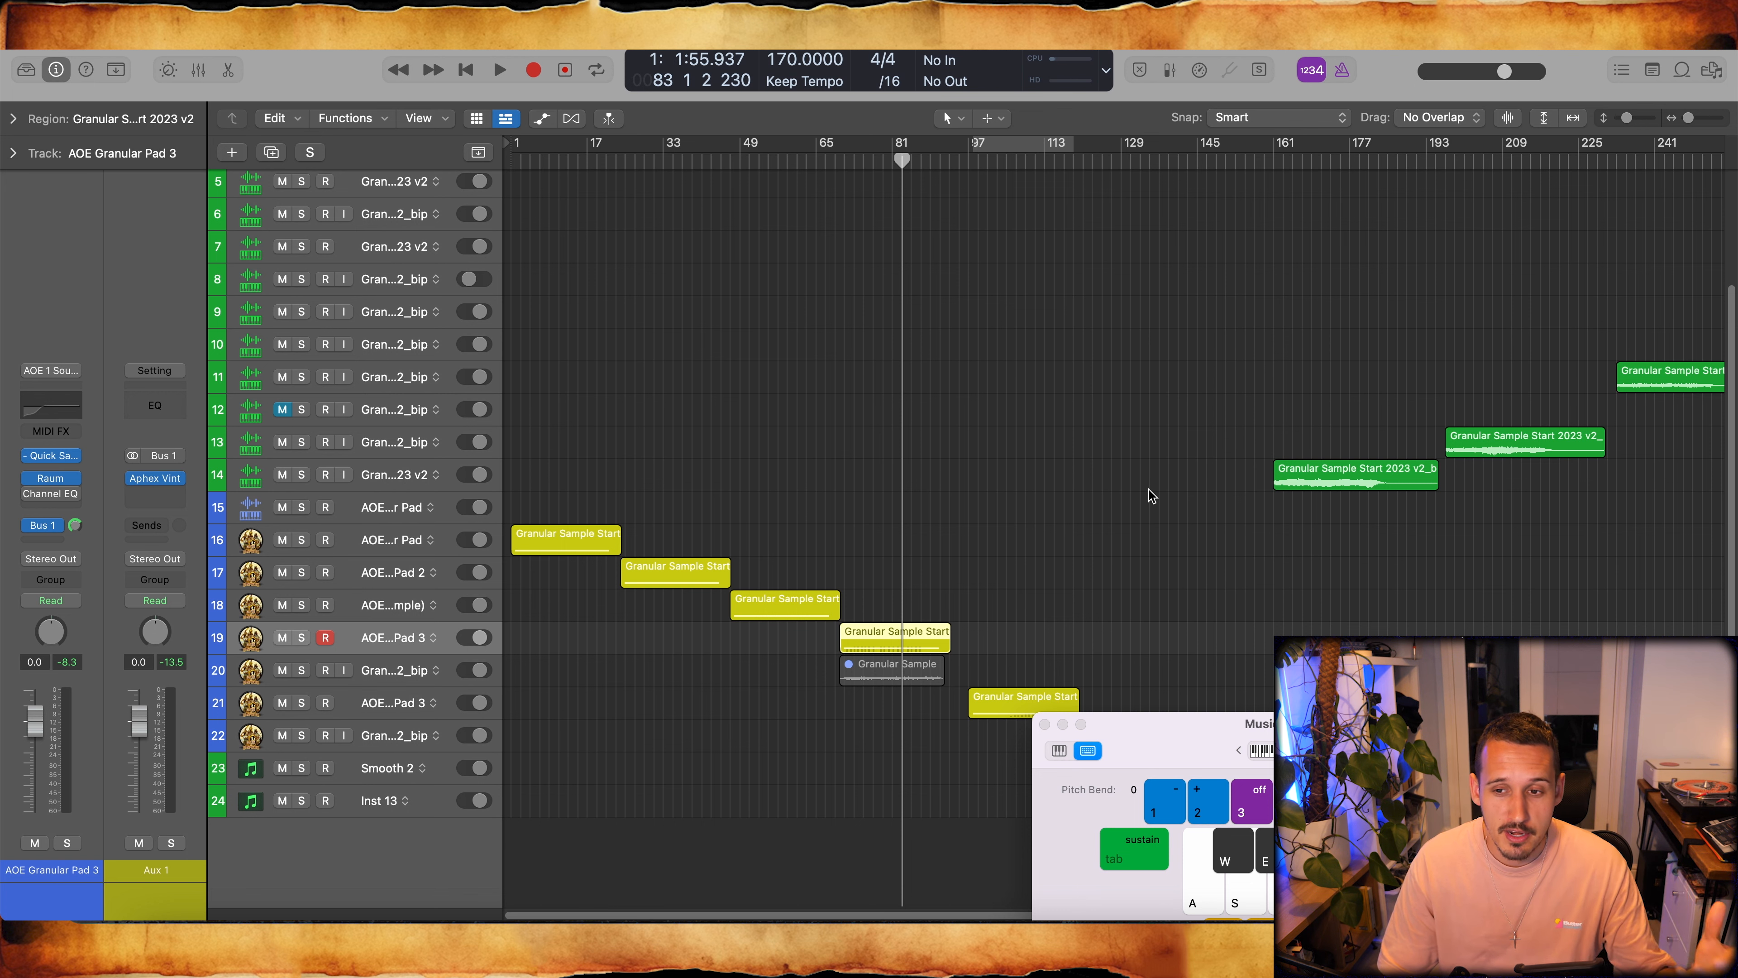
pyautogui.scroll(4, 1177, 452)
pyautogui.hscroll(5, 1121, 403)
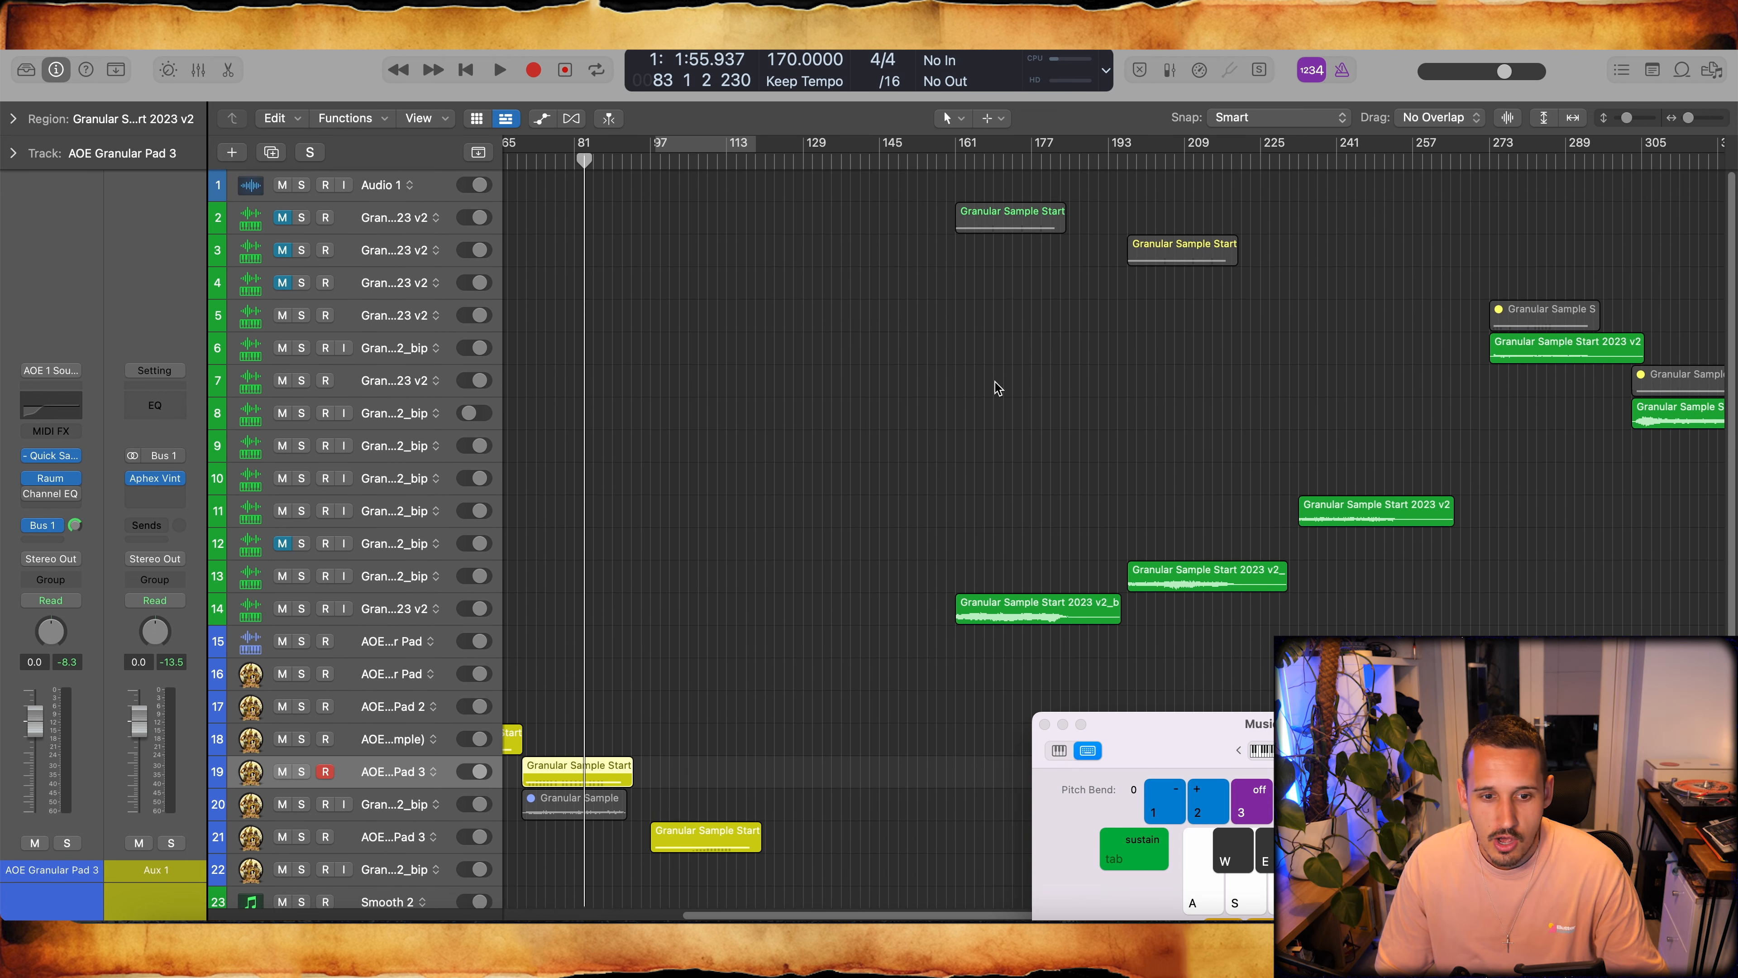
pyautogui.click(1043, 724)
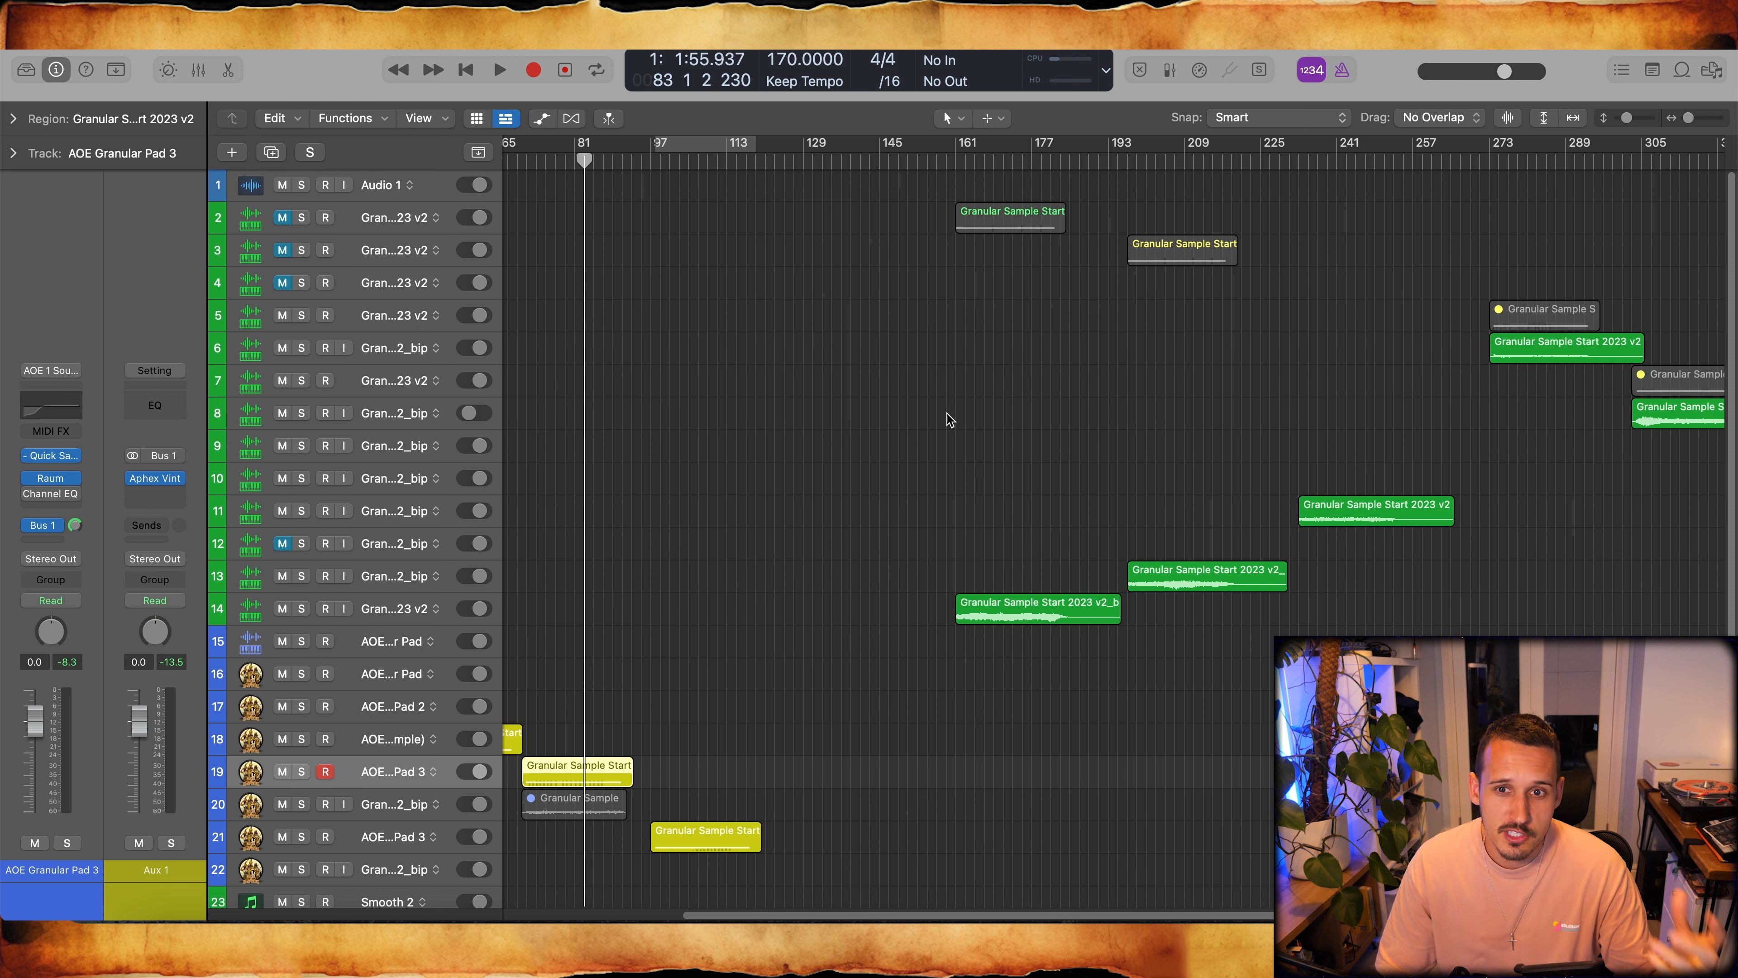
# - Unmute and solo track 2, Granular Sample Start 2023 v2
pyautogui.click(408, 225)
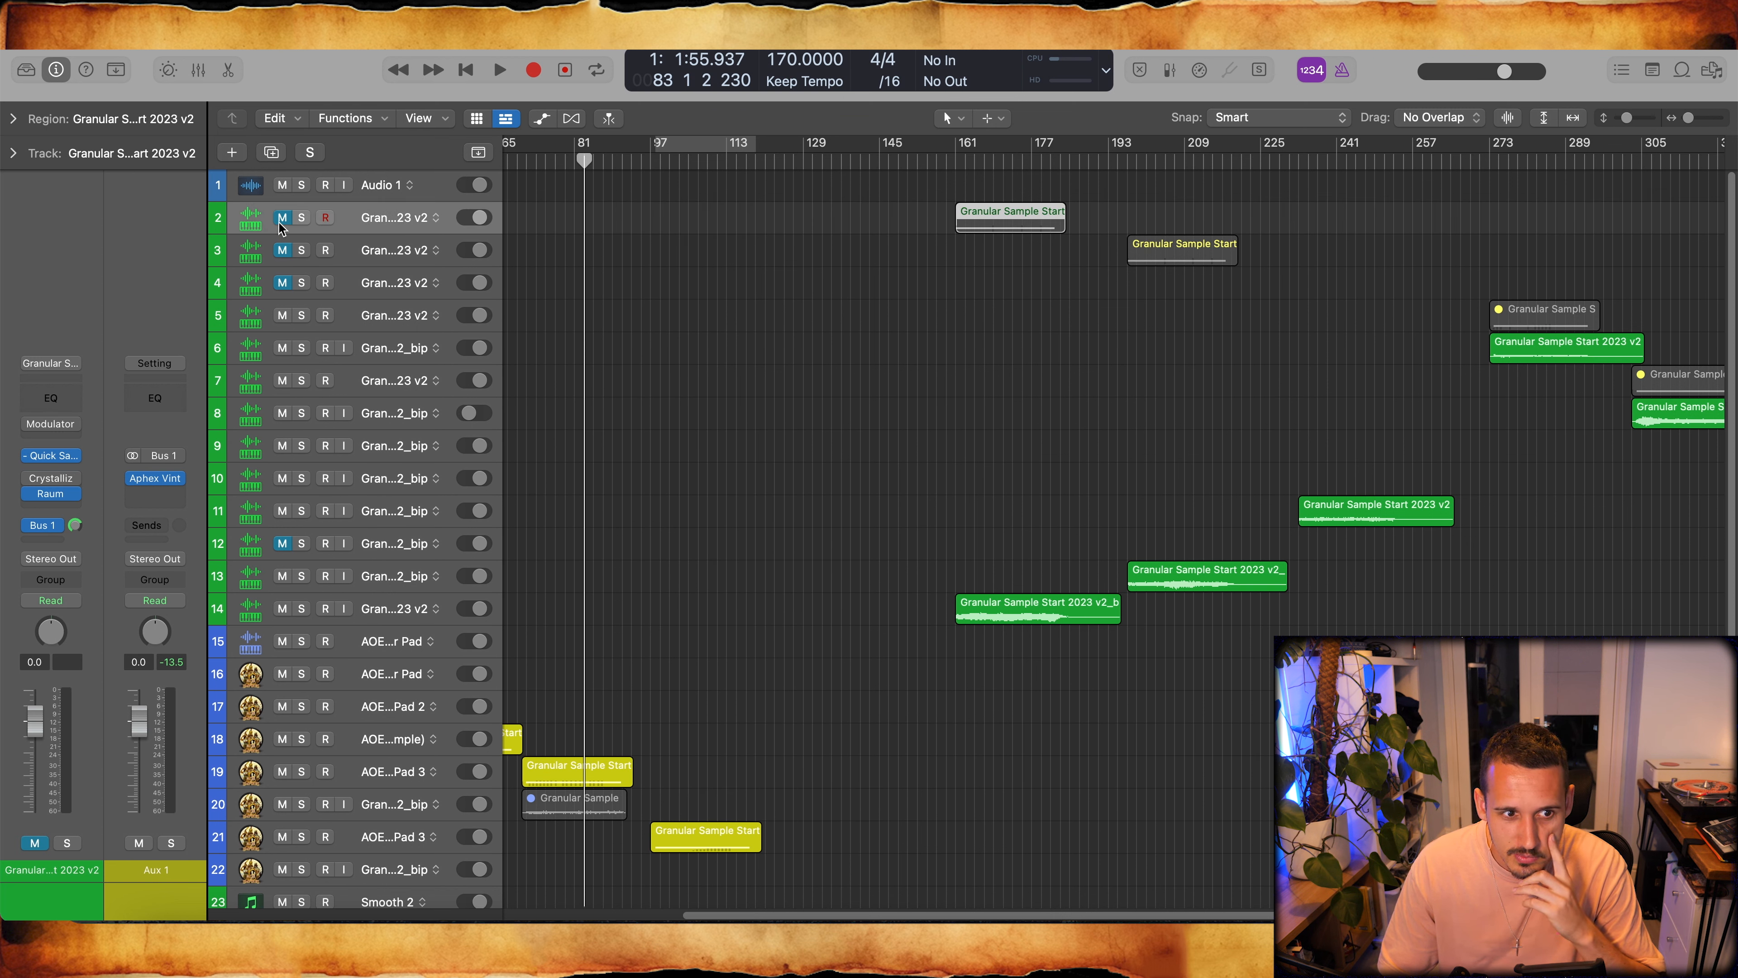
pyautogui.click(282, 219)
pyautogui.click(302, 218)
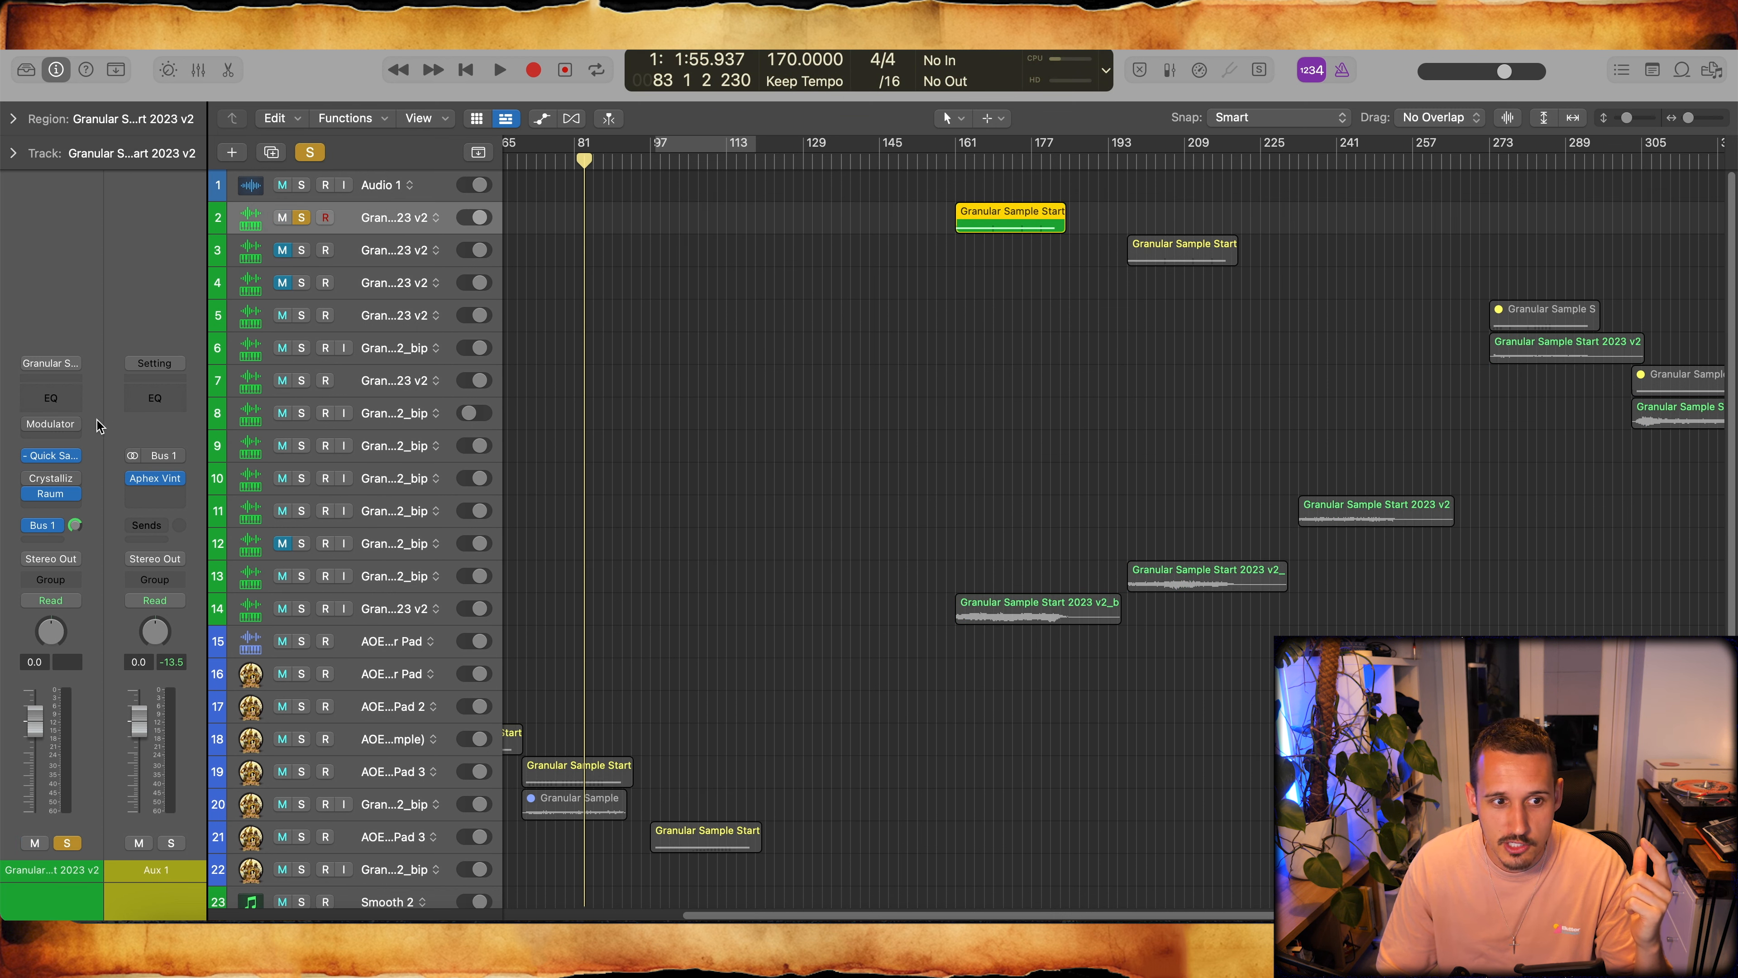
# - Open the Quick Sampler on the Granular Sample Start 2023 v2 track and put the 03 Lazy Afternoon 5.wav sample in Classic mode
pyautogui.click(49, 460)
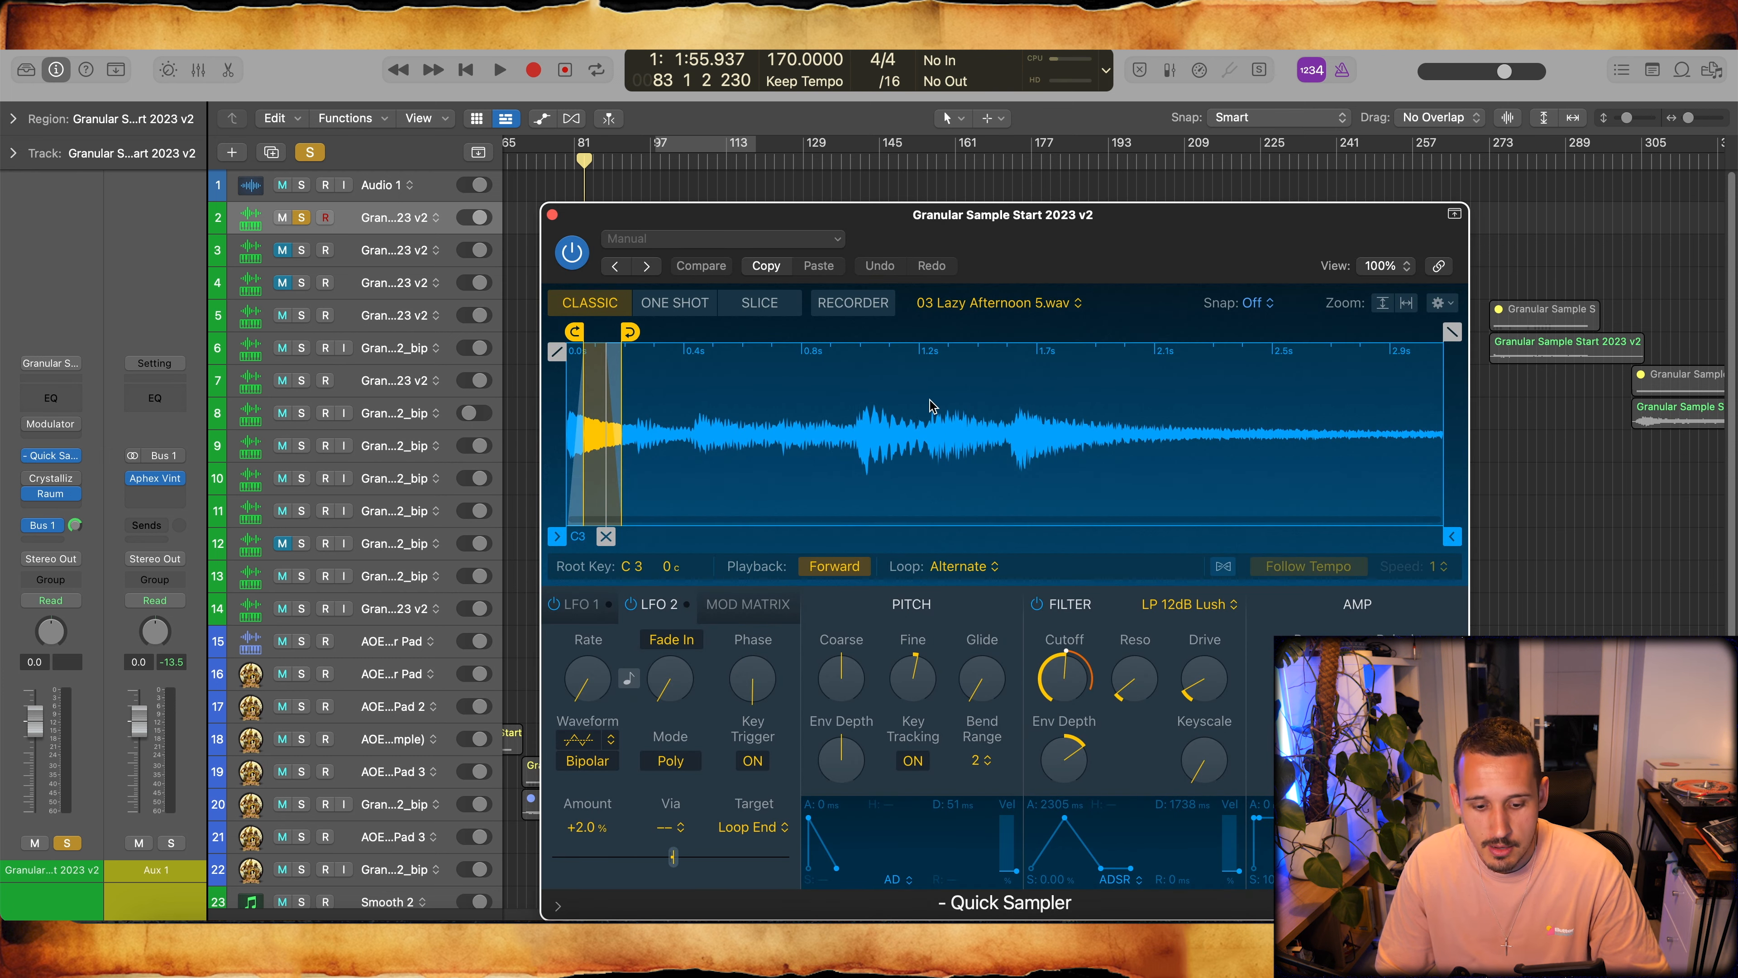
pyautogui.moveTo(1060, 228); pyautogui.dragTo(1121, 435)
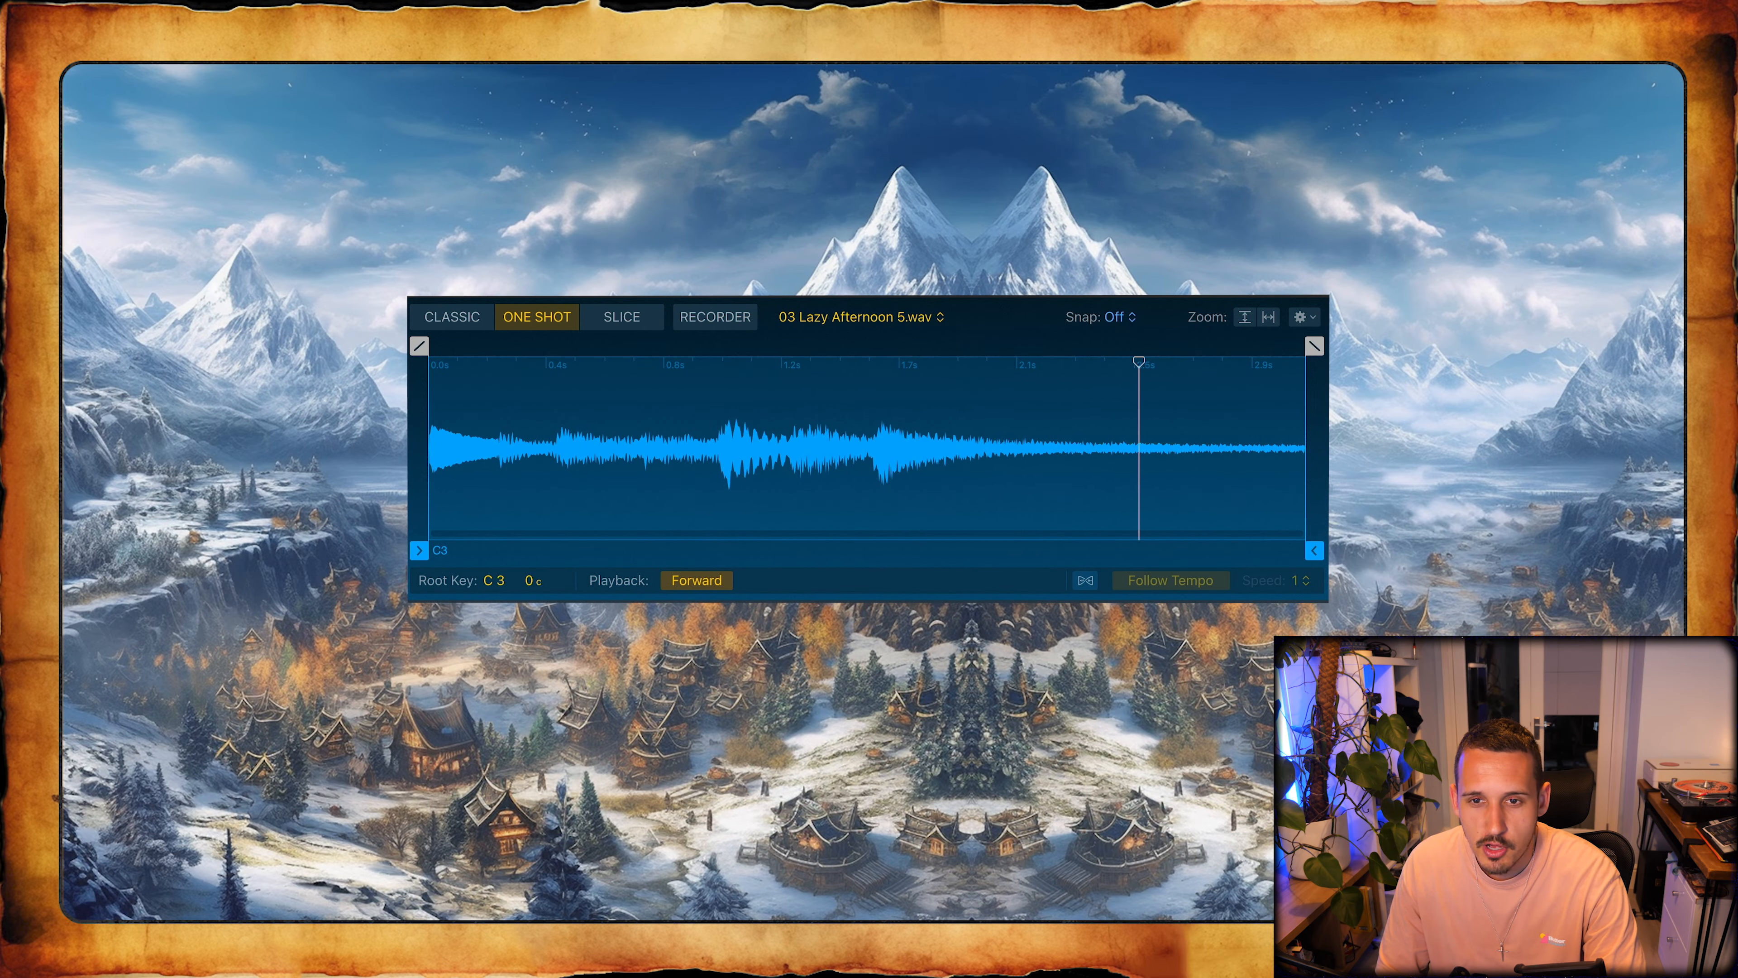
pyautogui.click(462, 324)
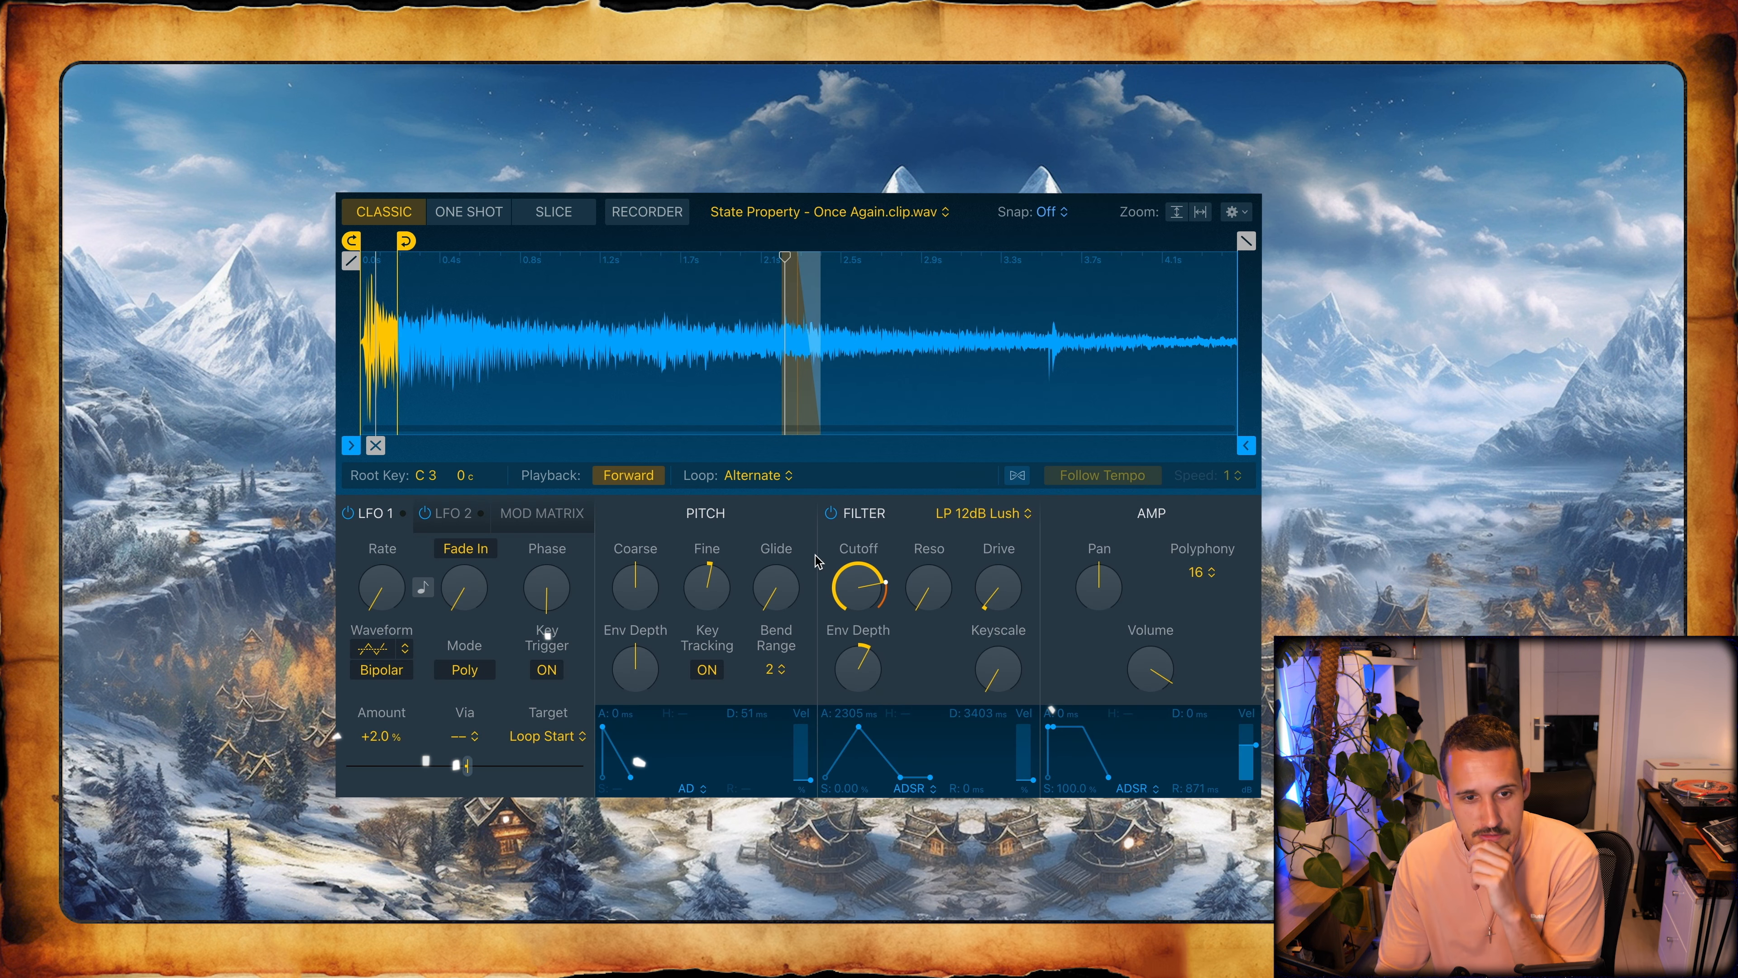
# - Review the Once Again.clip.wav sampler's Mod Matrix, LFO 2 and LFO 1 settings for modulating the sample and loop points
pyautogui.click(520, 514)
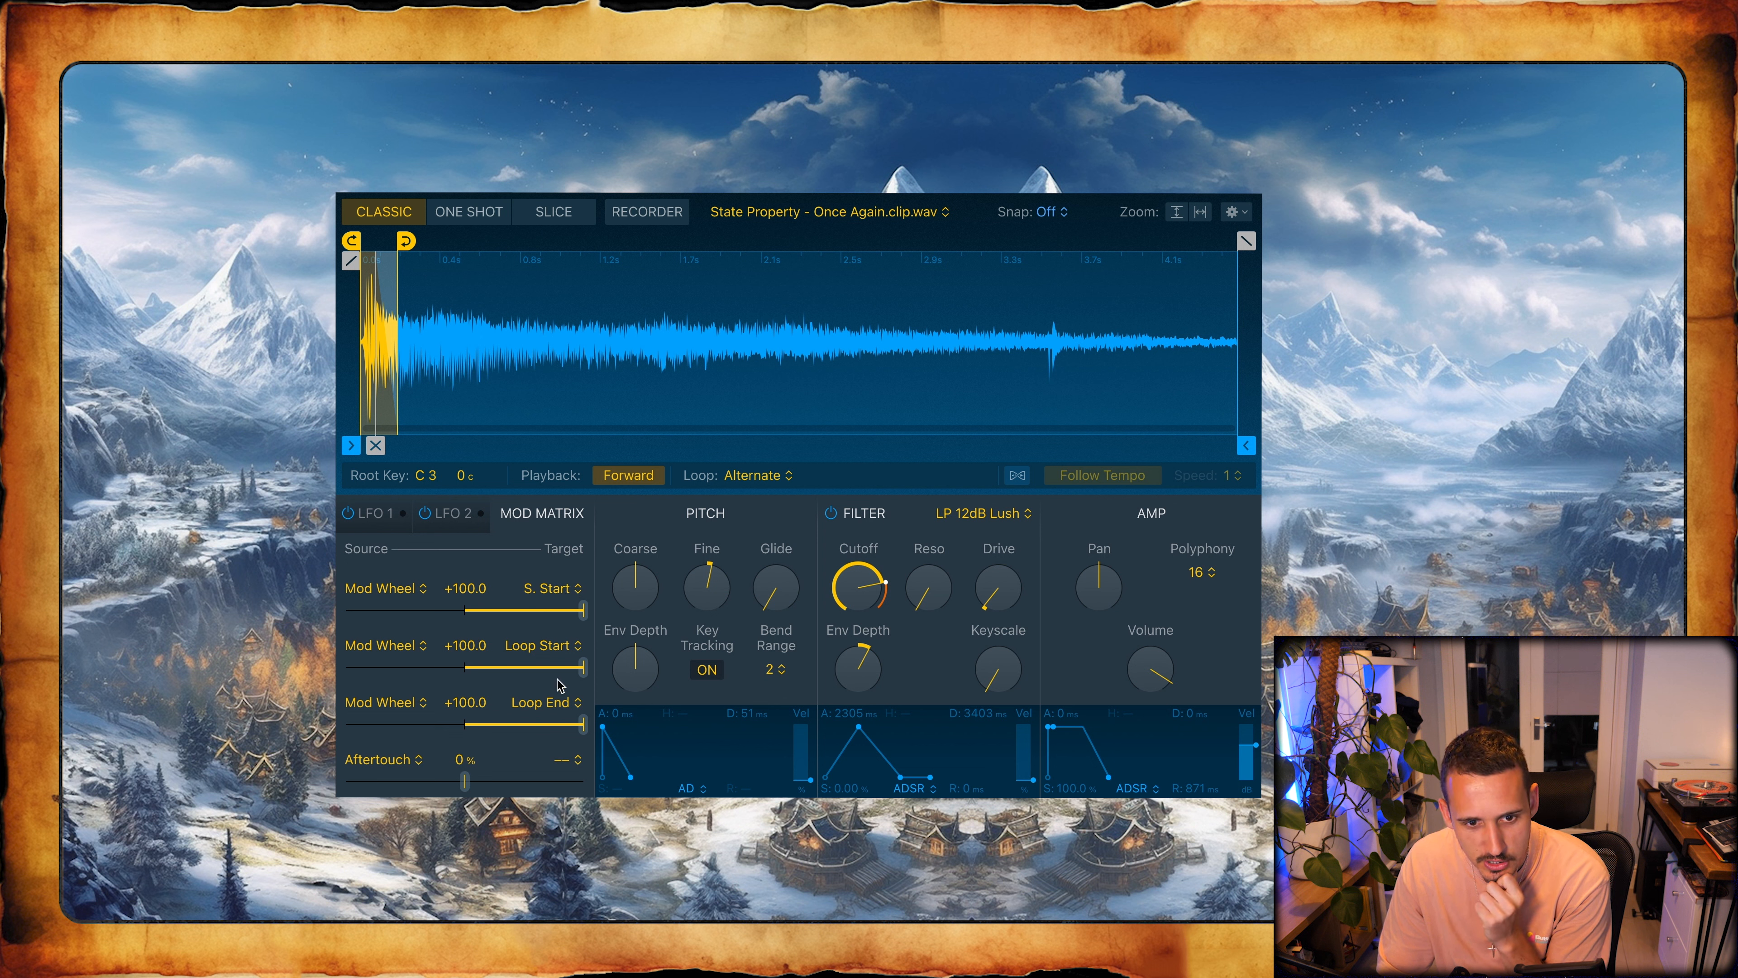
pyautogui.click(453, 515)
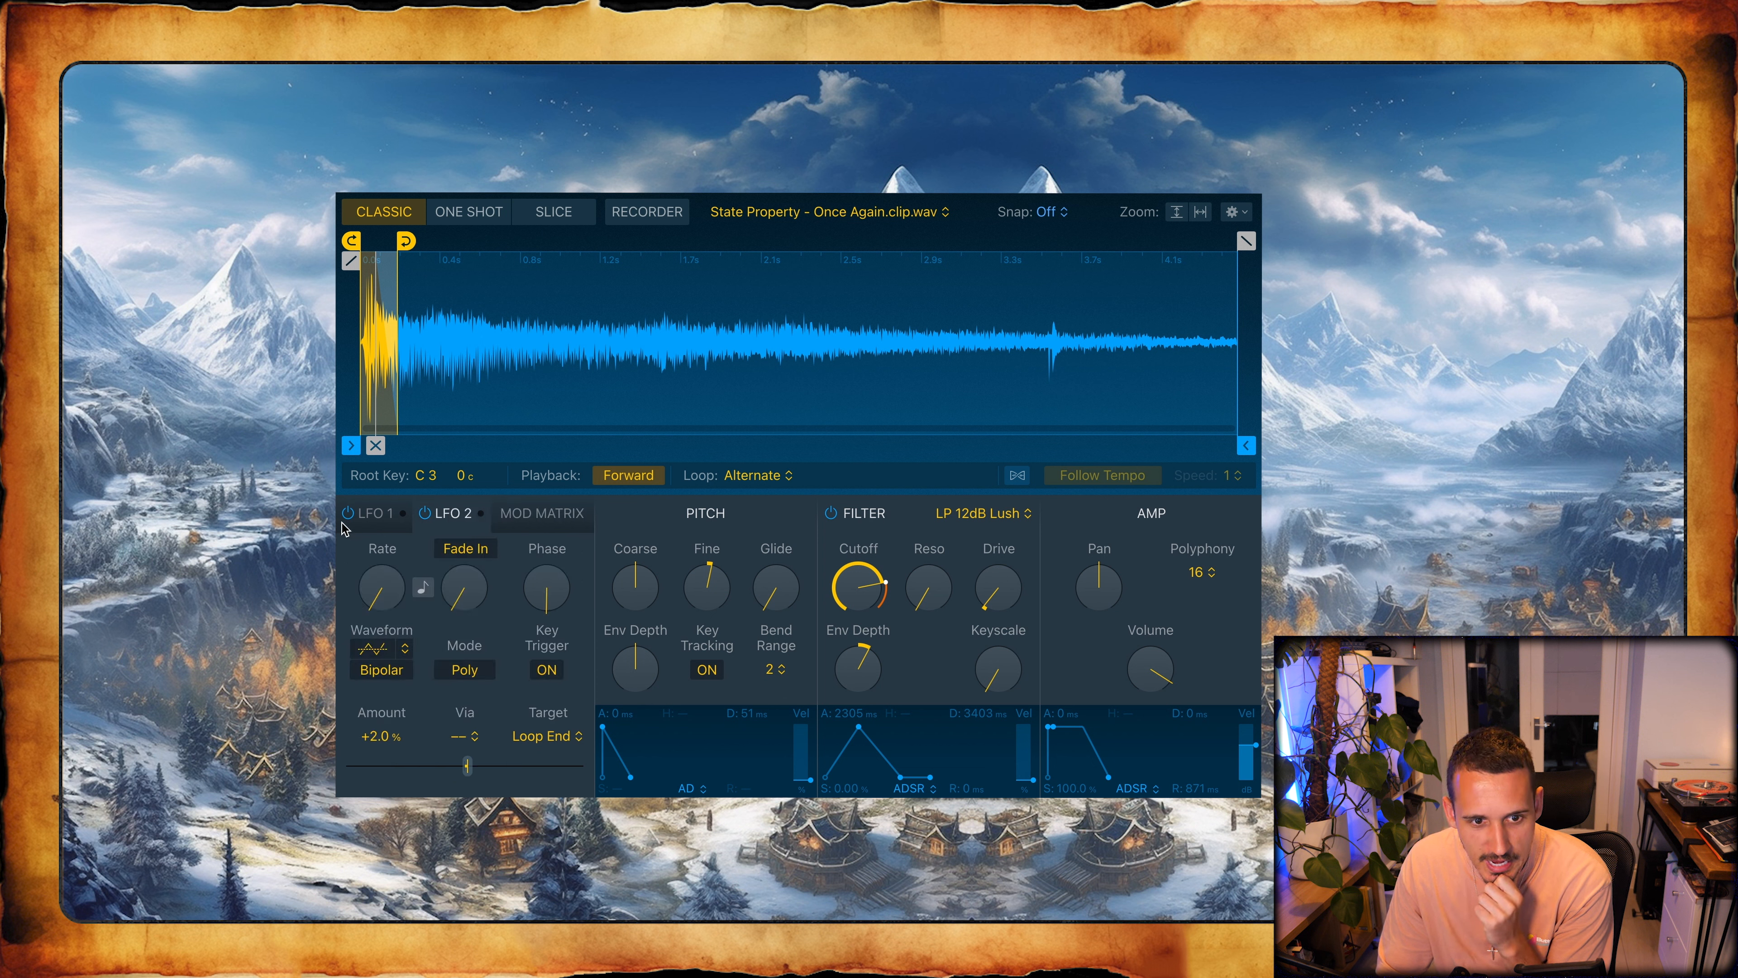
pyautogui.click(381, 514)
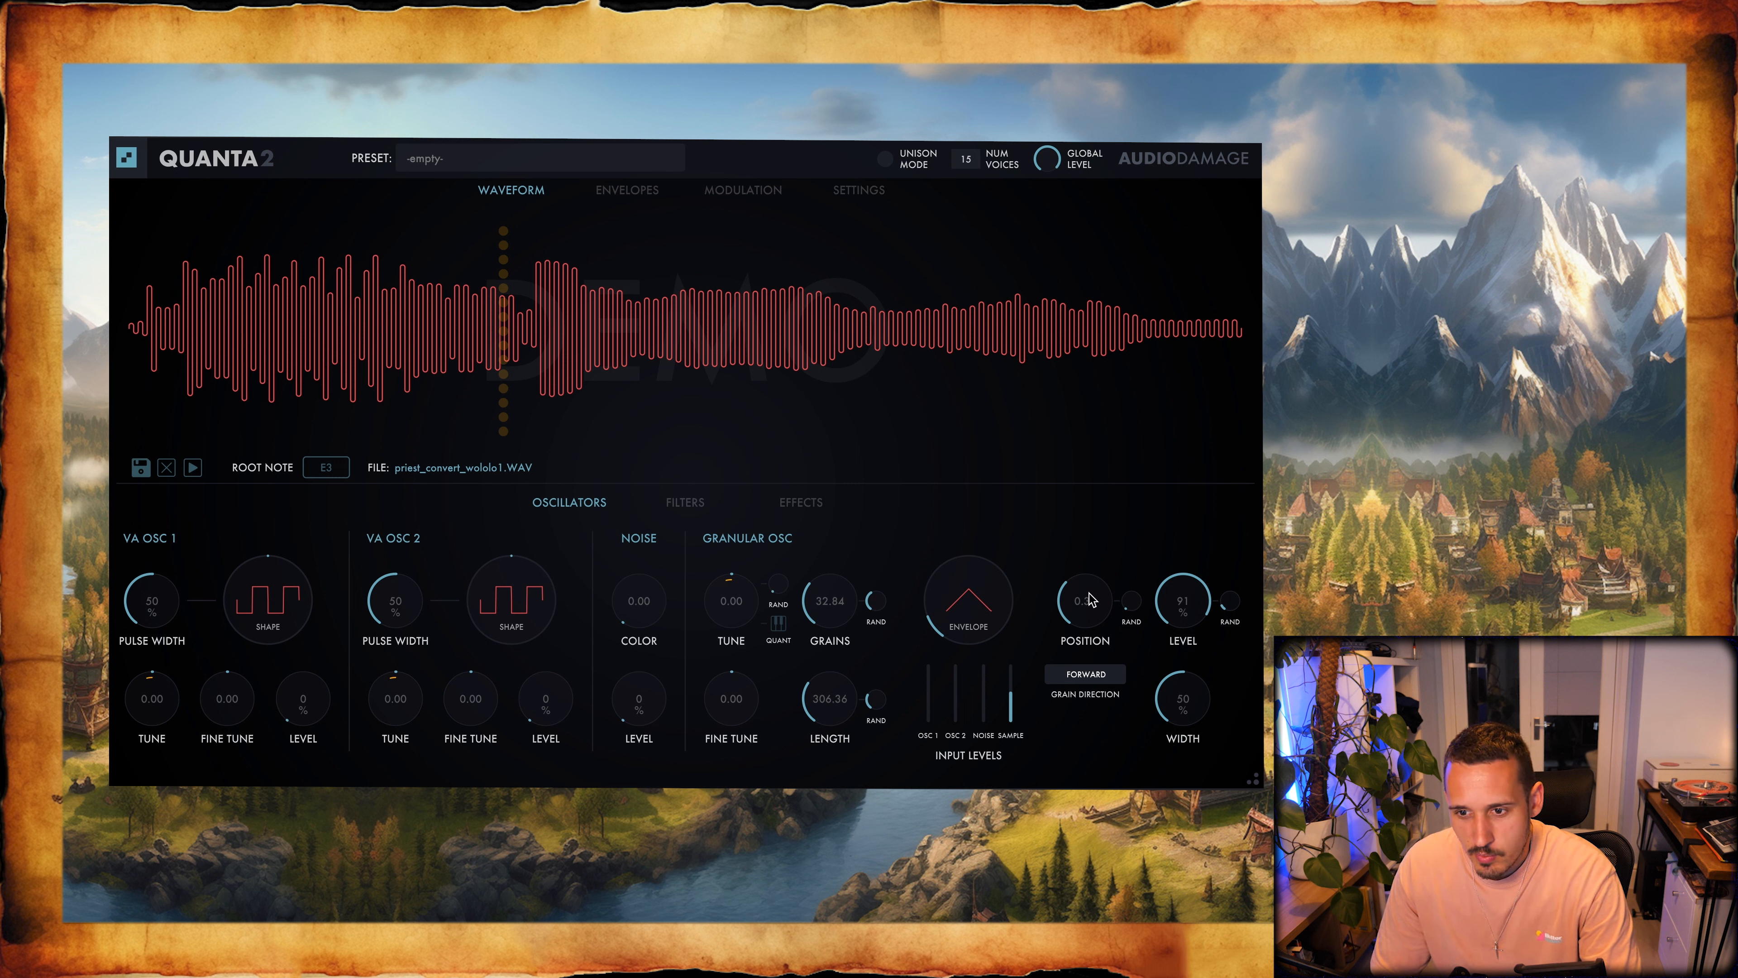
# - In Quanta 2, try a granular Position of 0.12, settle it at 0.47 and adjust the grain Length to about 297.7
pyautogui.moveTo(1085, 603); pyautogui.dragTo(1103, 667)
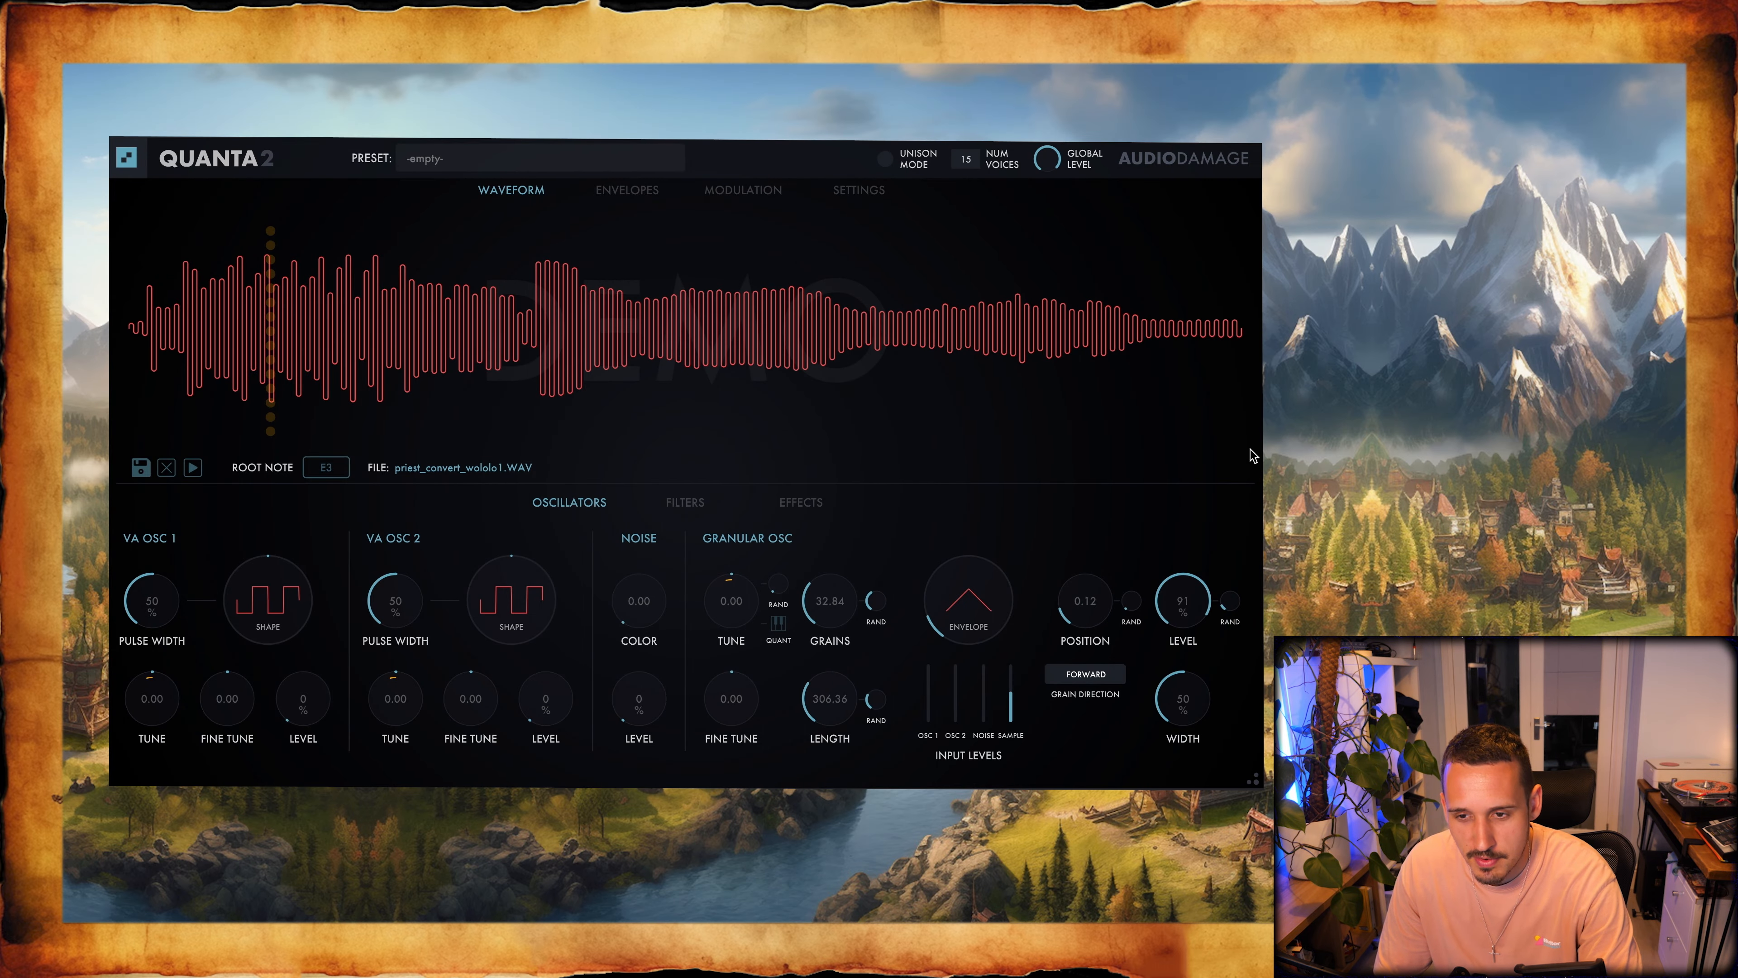
pyautogui.moveTo(1081, 604)
pyautogui.mouseDown()
pyautogui.moveTo(1082, 501)
pyautogui.moveTo(1079, 527)
pyautogui.moveTo(1096, 532)
pyautogui.moveTo(1057, 590)
pyautogui.mouseUp()
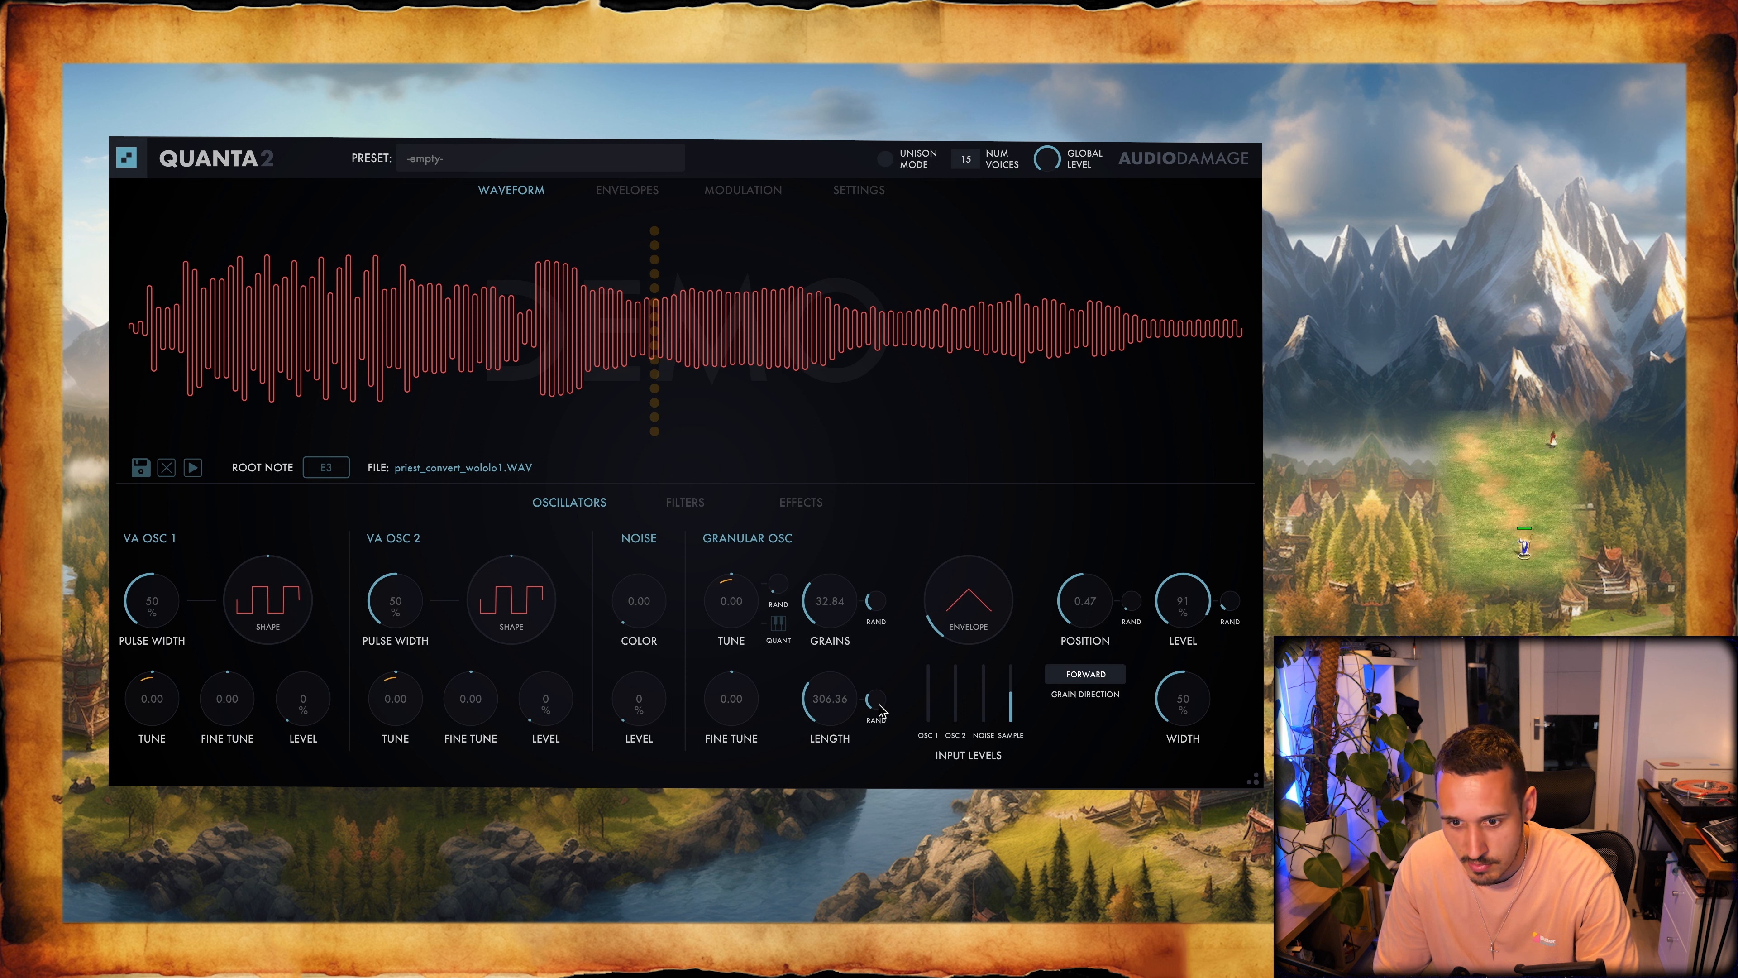
pyautogui.moveTo(828, 698); pyautogui.dragTo(828, 688)
pyautogui.moveTo(853, 796); pyautogui.dragTo(840, 721)
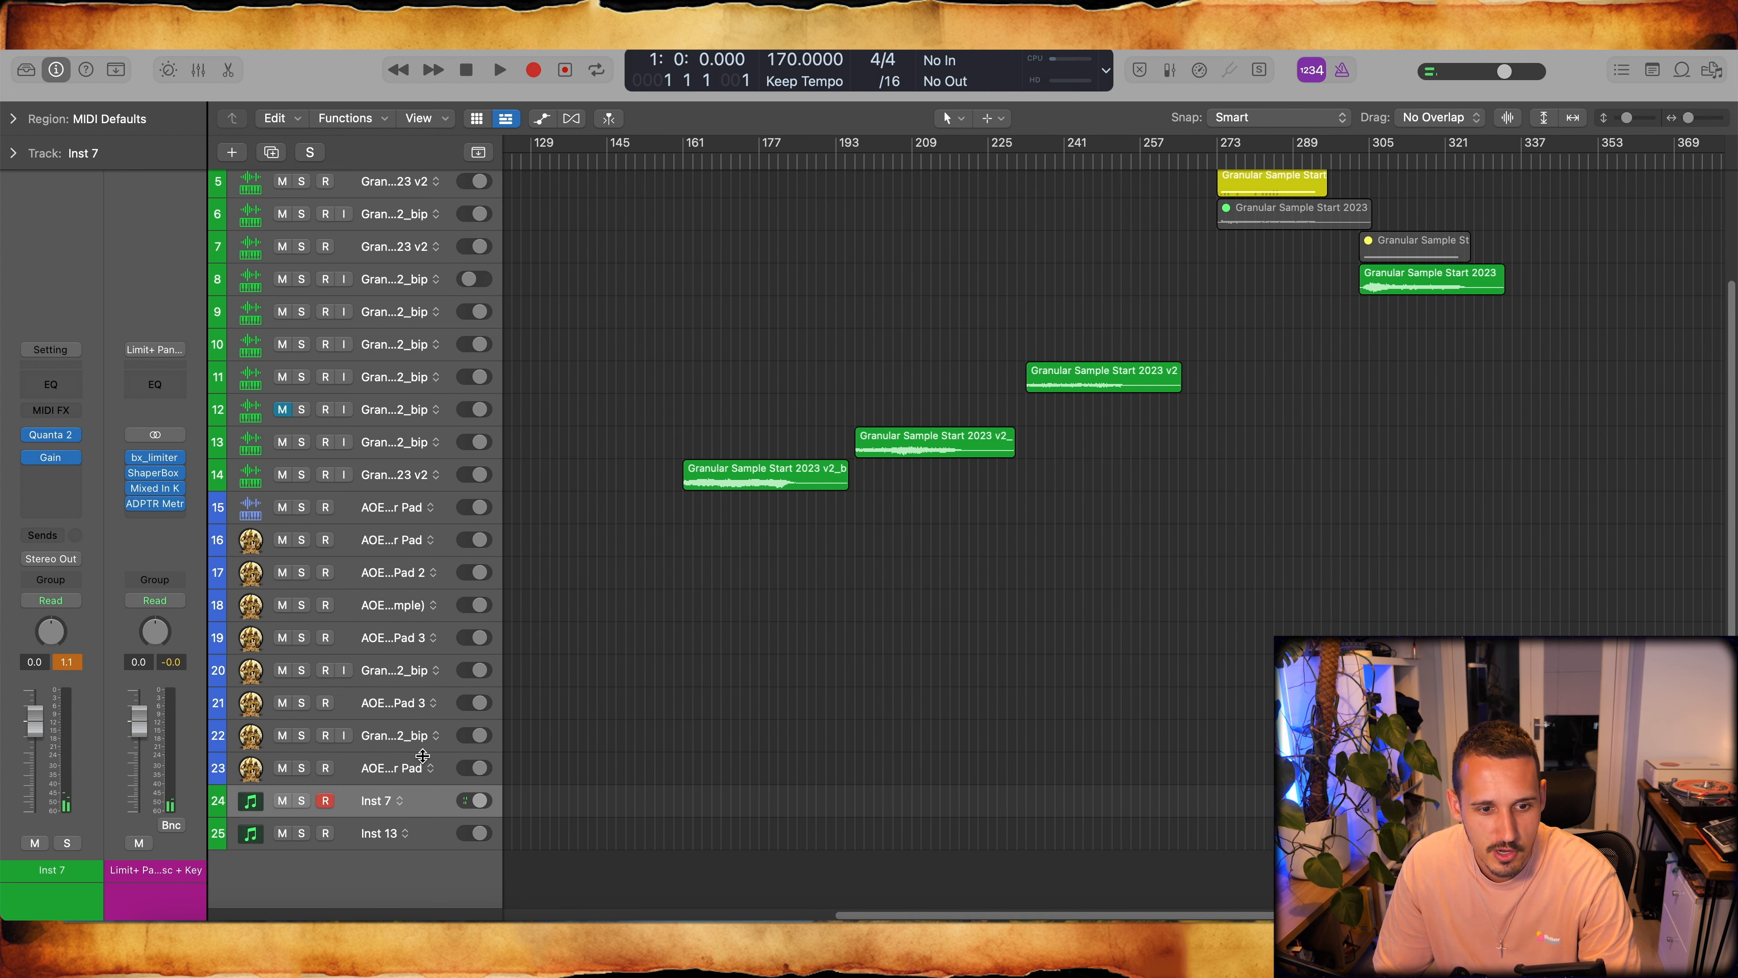
# - Bring up the Quanta 2 window on the Inst 7 track and close it to return to the arrangement
pyautogui.click(414, 767)
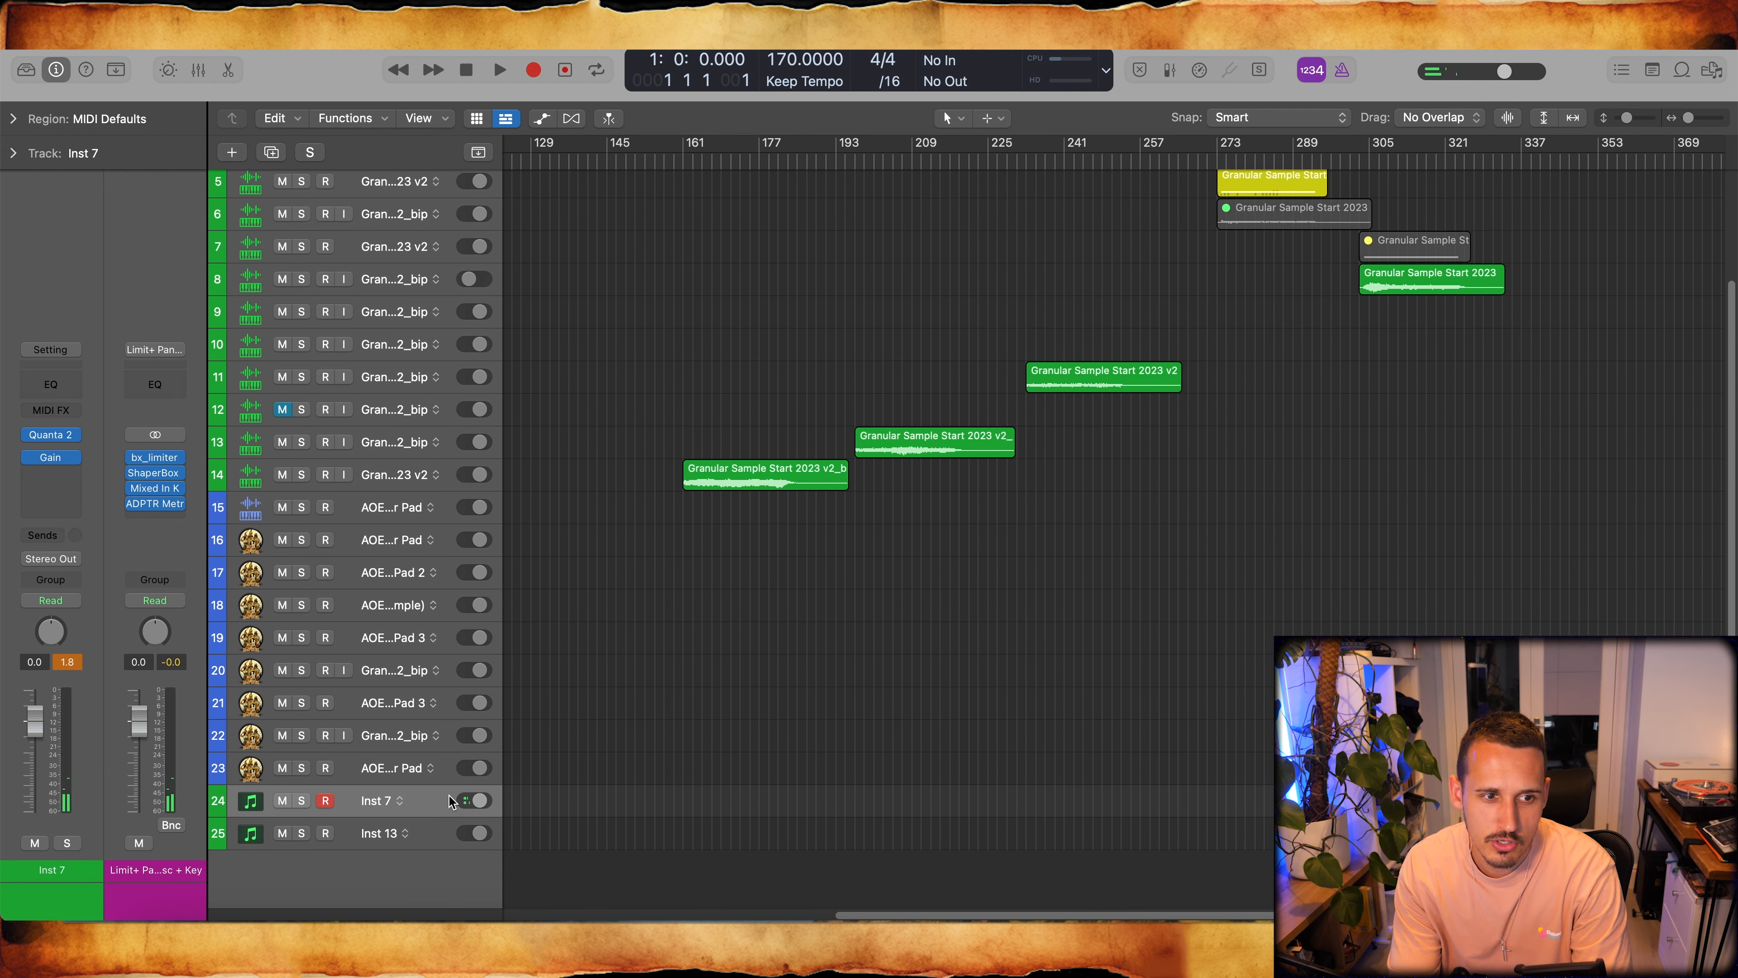
pyautogui.doubleClick(449, 796)
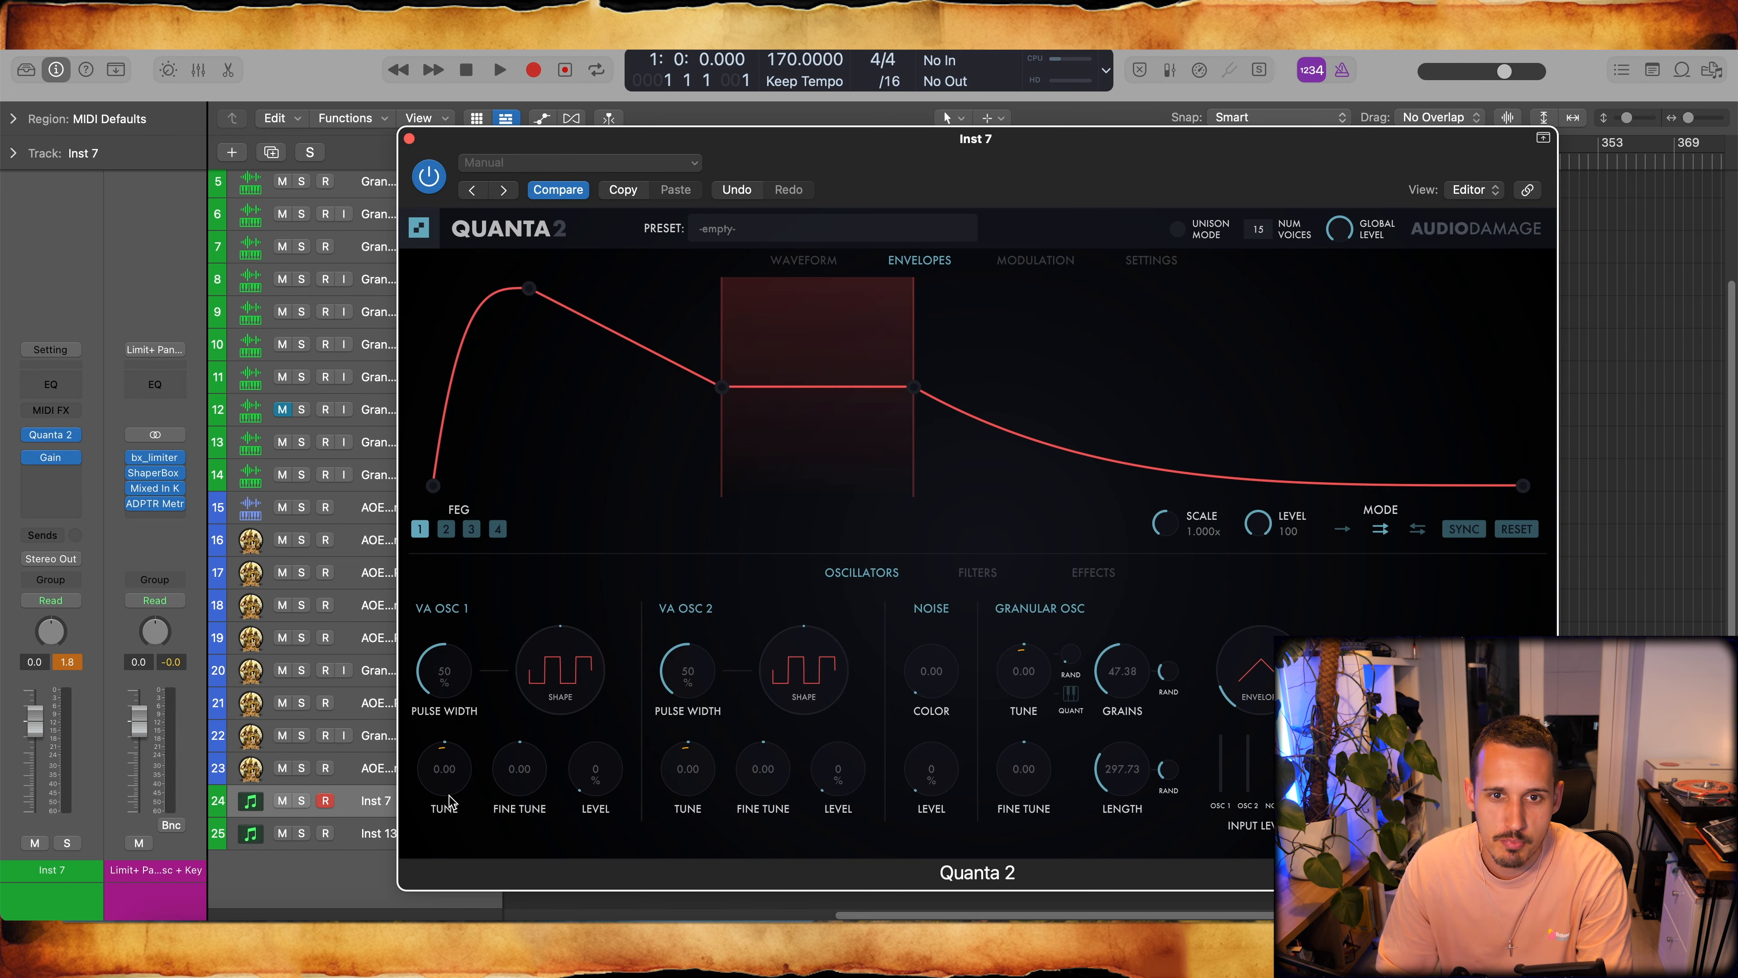
pyautogui.click(409, 139)
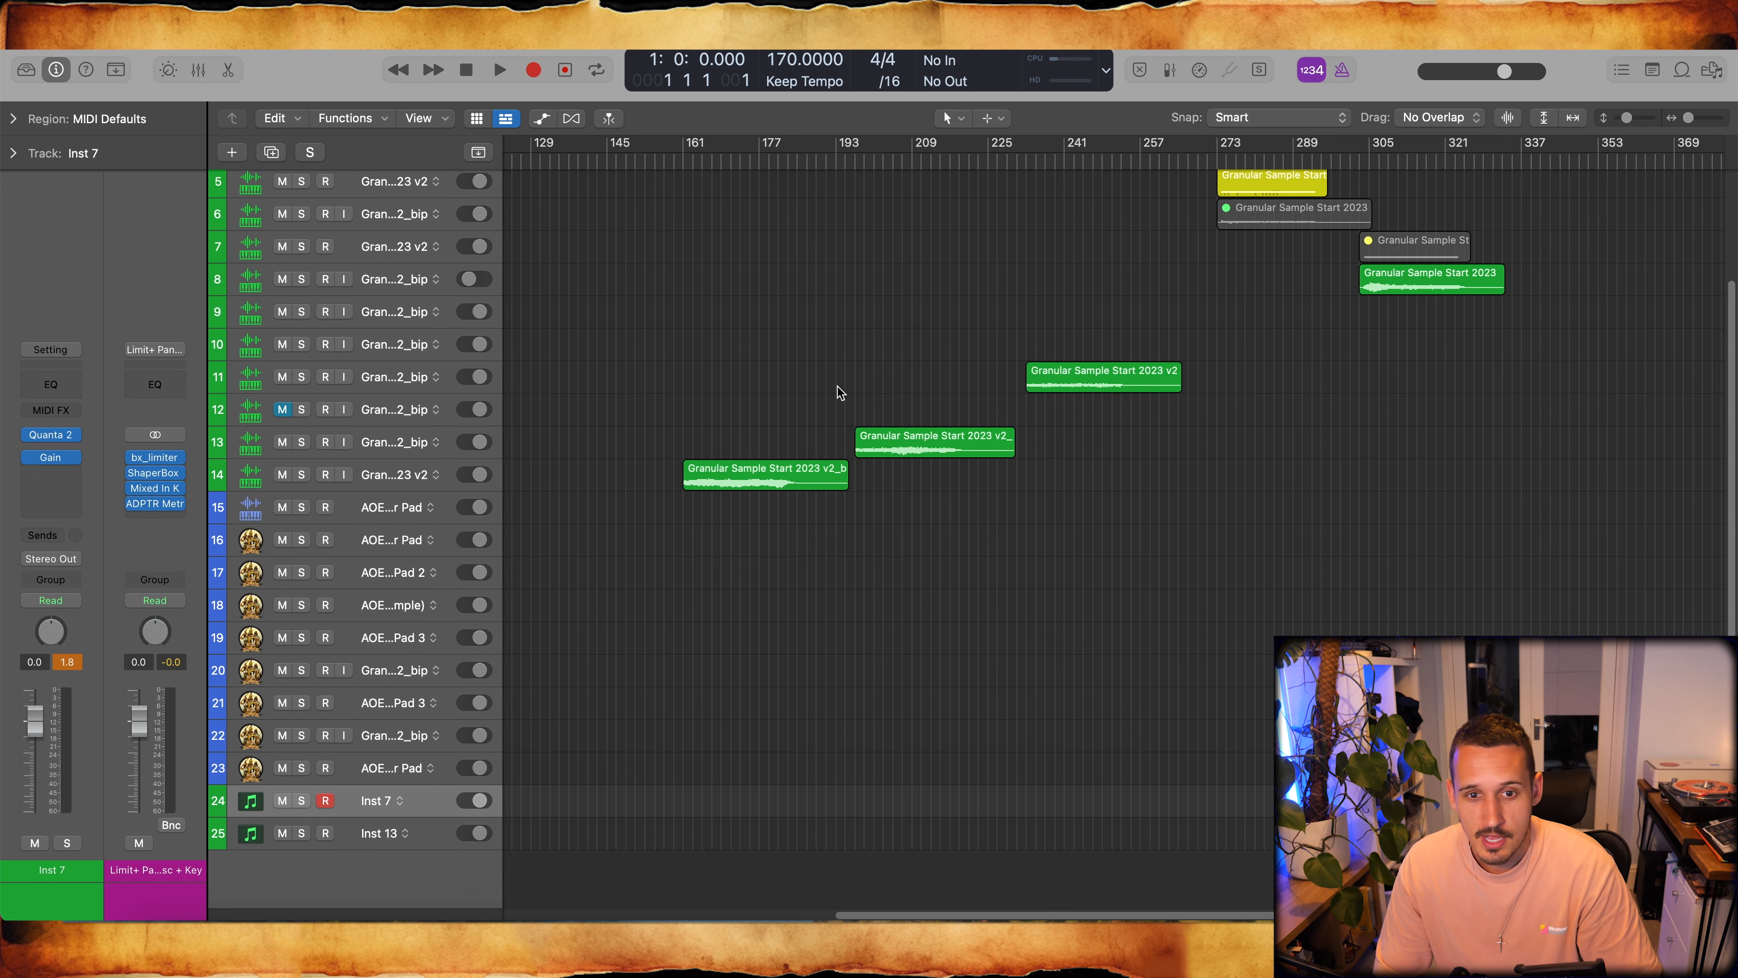
pyautogui.hscroll(-10, 838, 394)
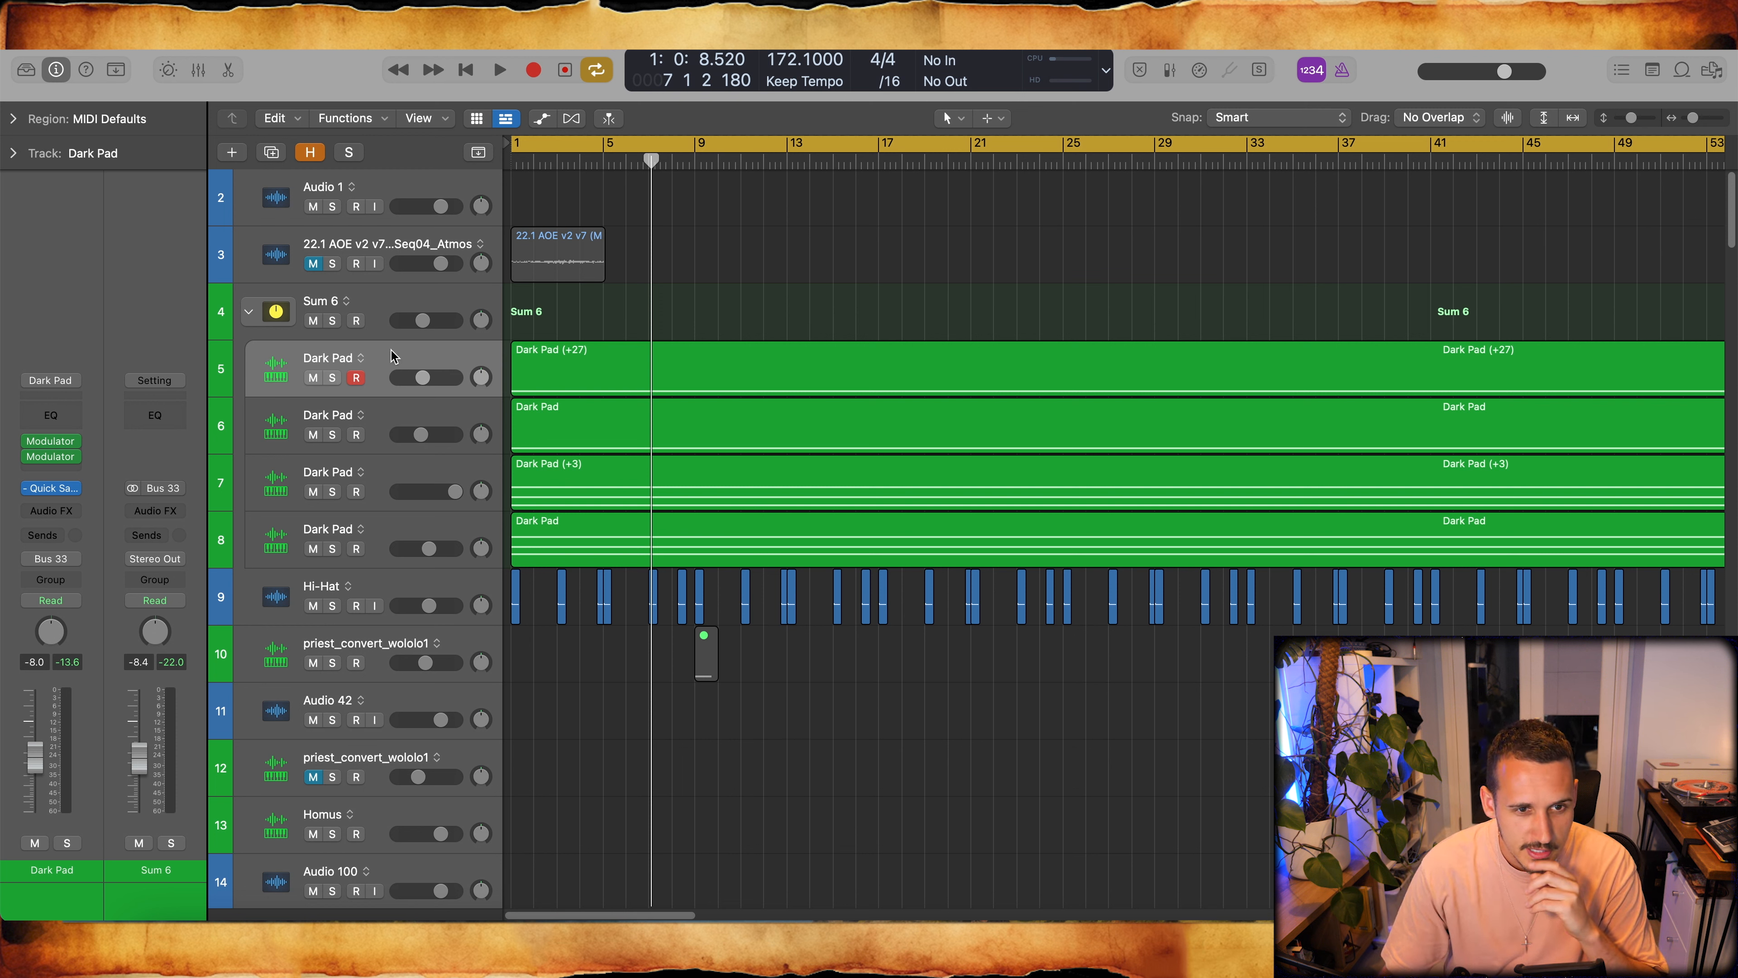
# - Solo the Dark Pad on track 5 and play its region from the beginning to audition it
pyautogui.click(332, 377)
pyautogui.click(588, 353)
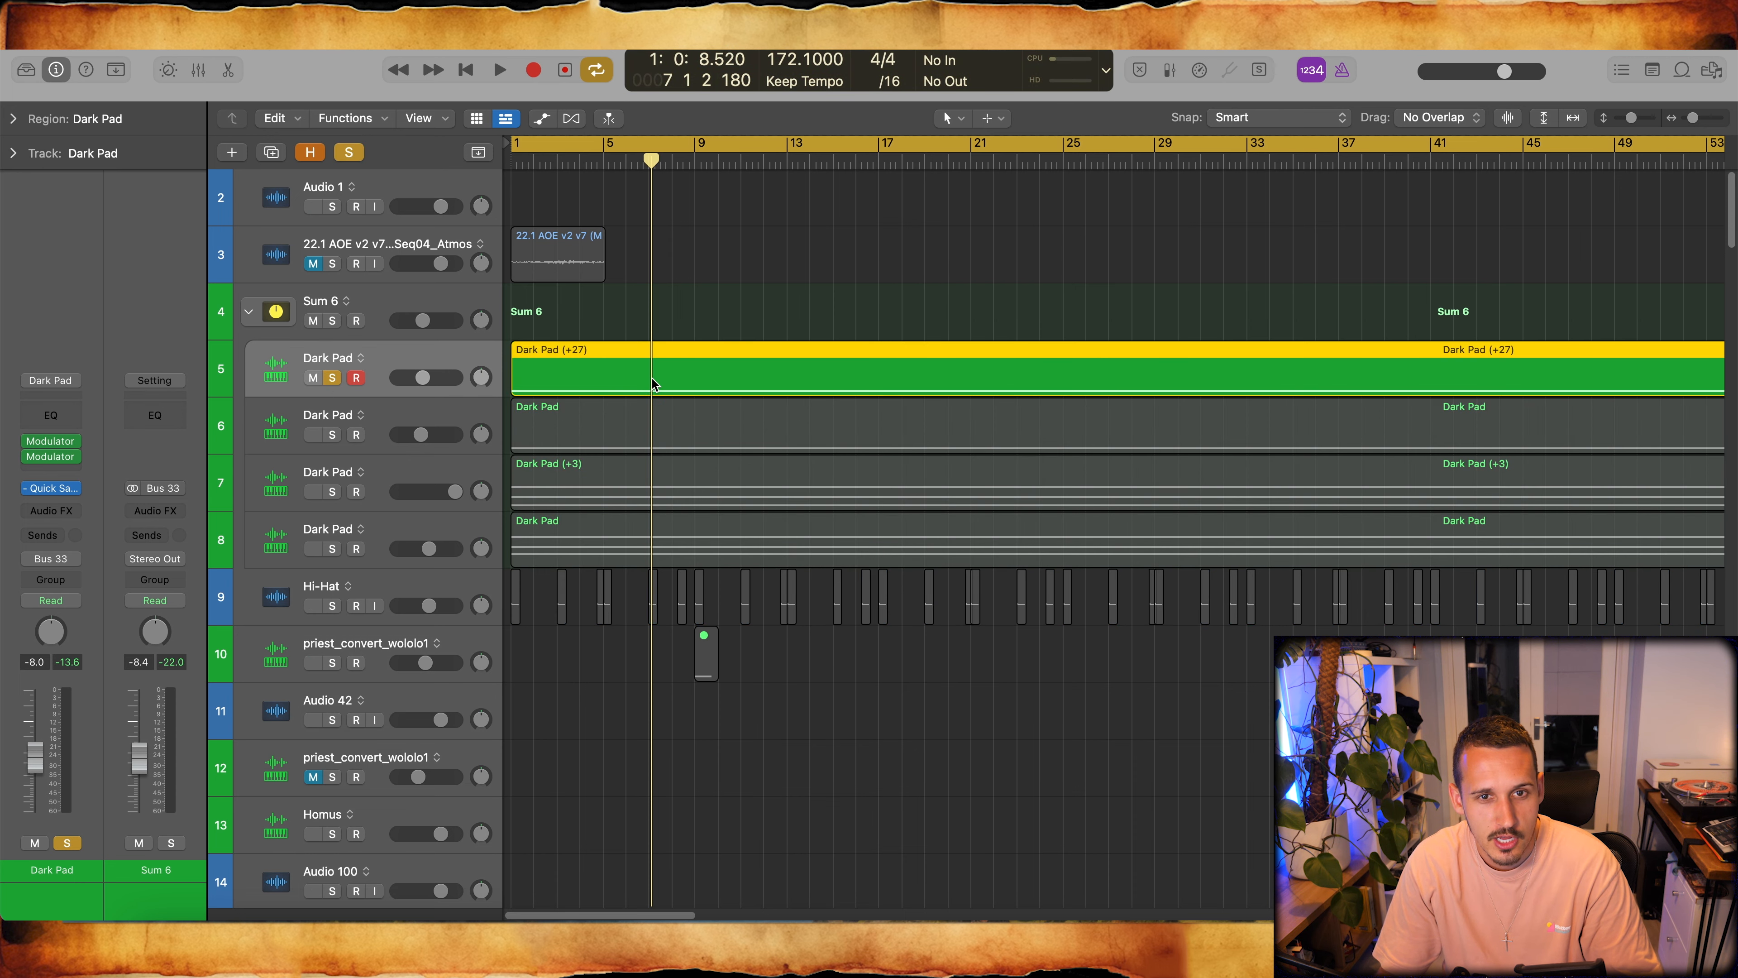
pyautogui.press('space')
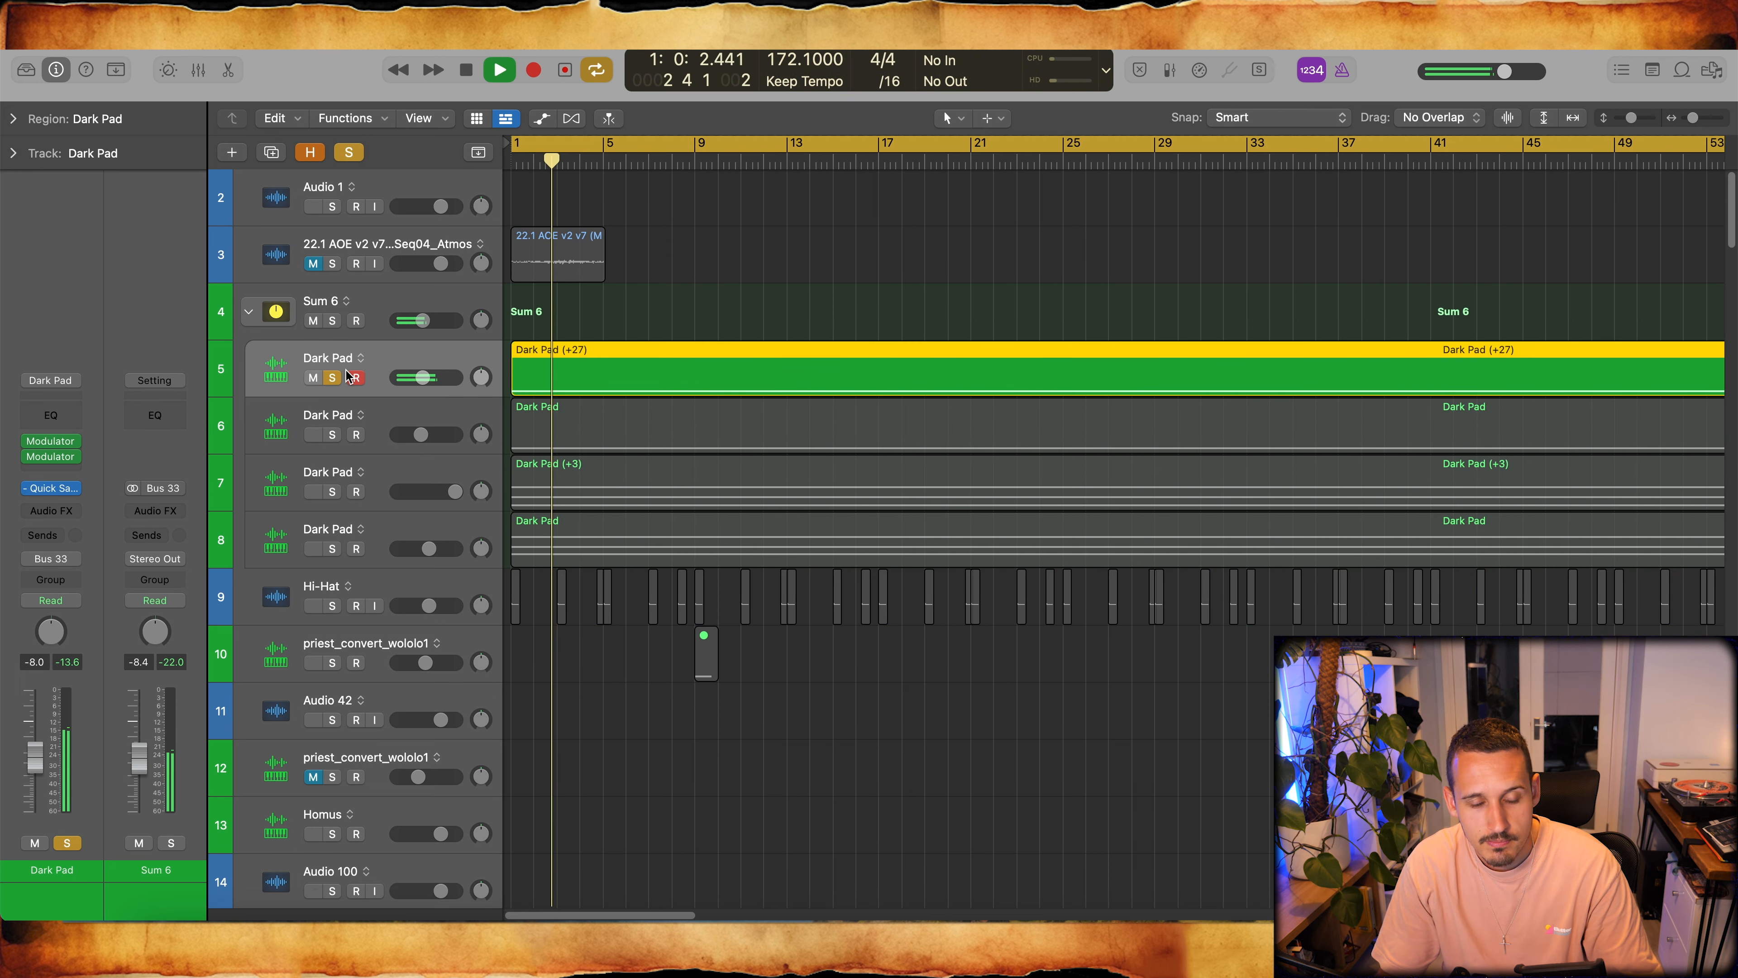
# - Solo the Dark Pad on track 6 in place of track 5, listen to it and stop playback
pyautogui.click(333, 435)
pyautogui.press('s')
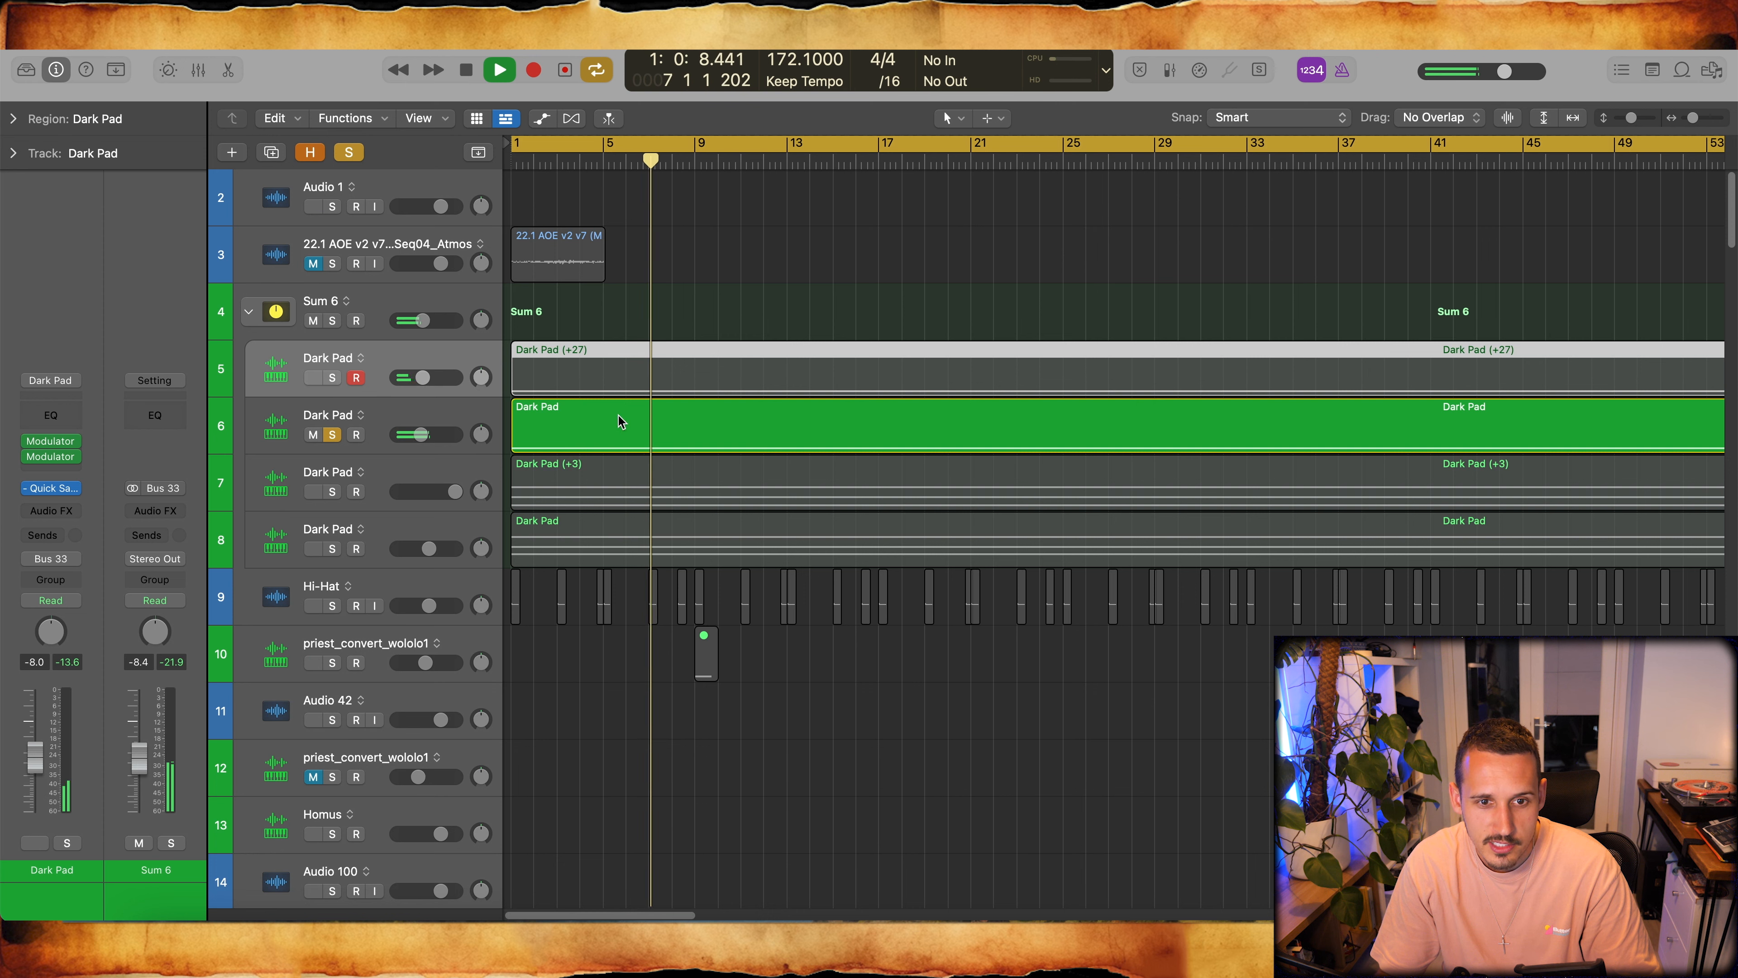
pyautogui.press('space')
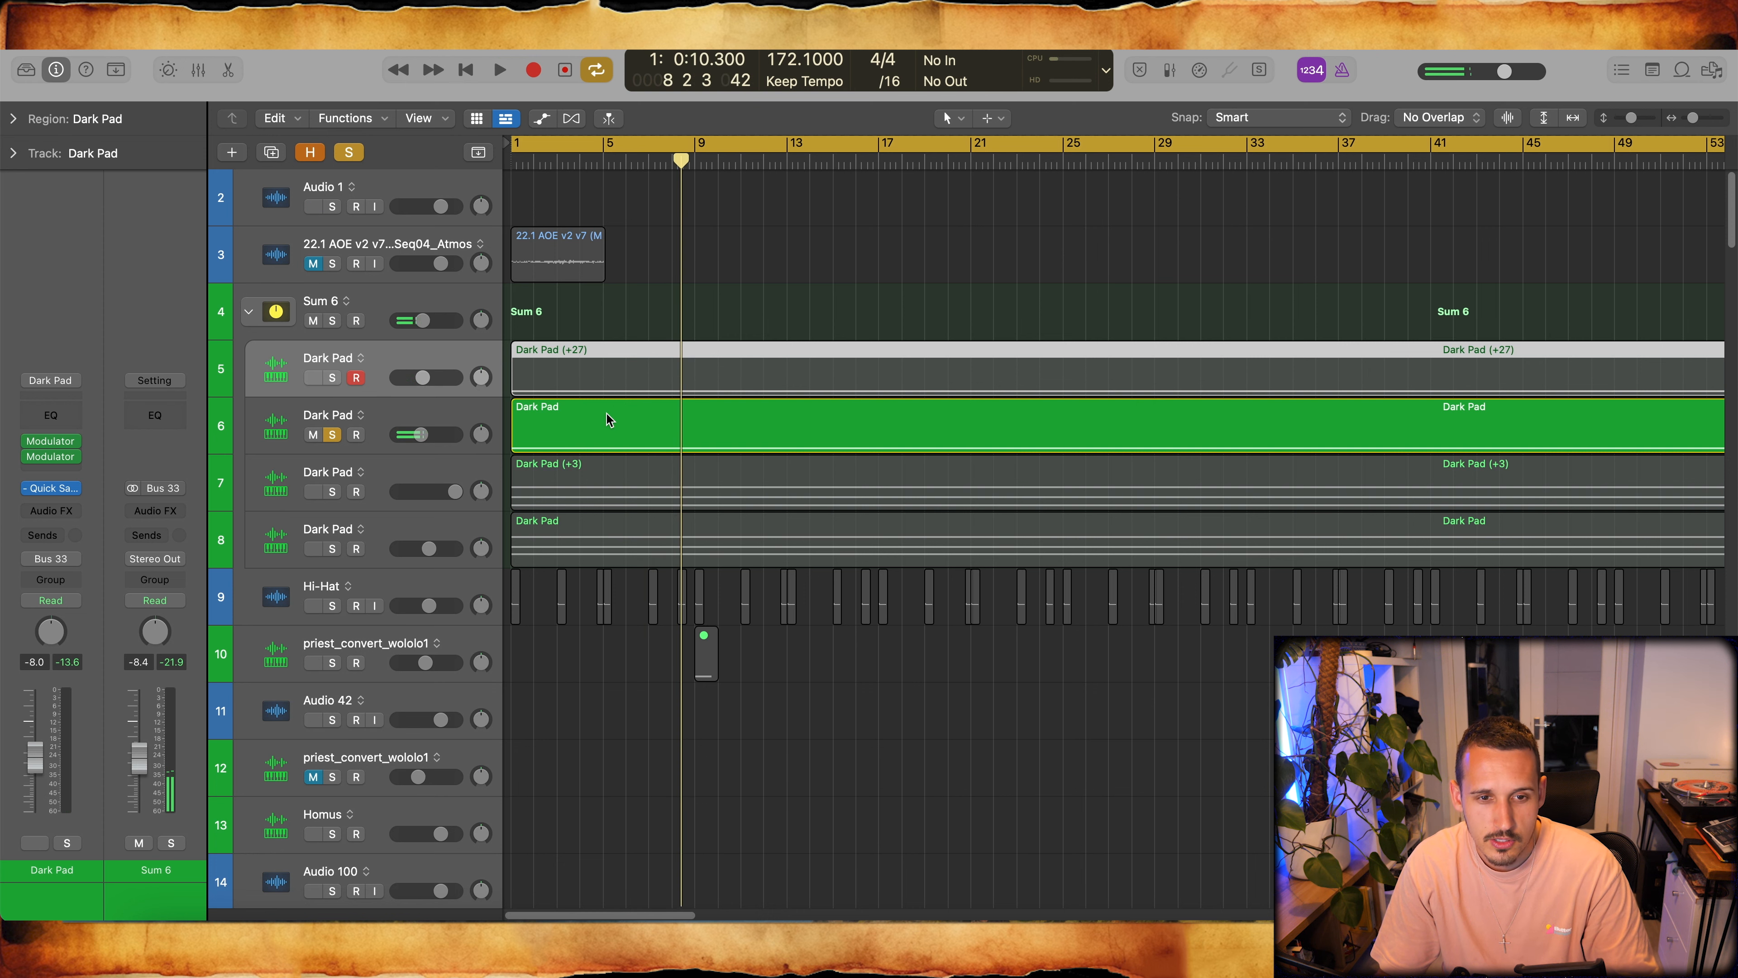
# - Check the forest1.wav source in the AOE Sounds sample library, return to Logic Pro and replay the track 6 Dark Pad region
pyautogui.hotkey('ctrl', 'Right')
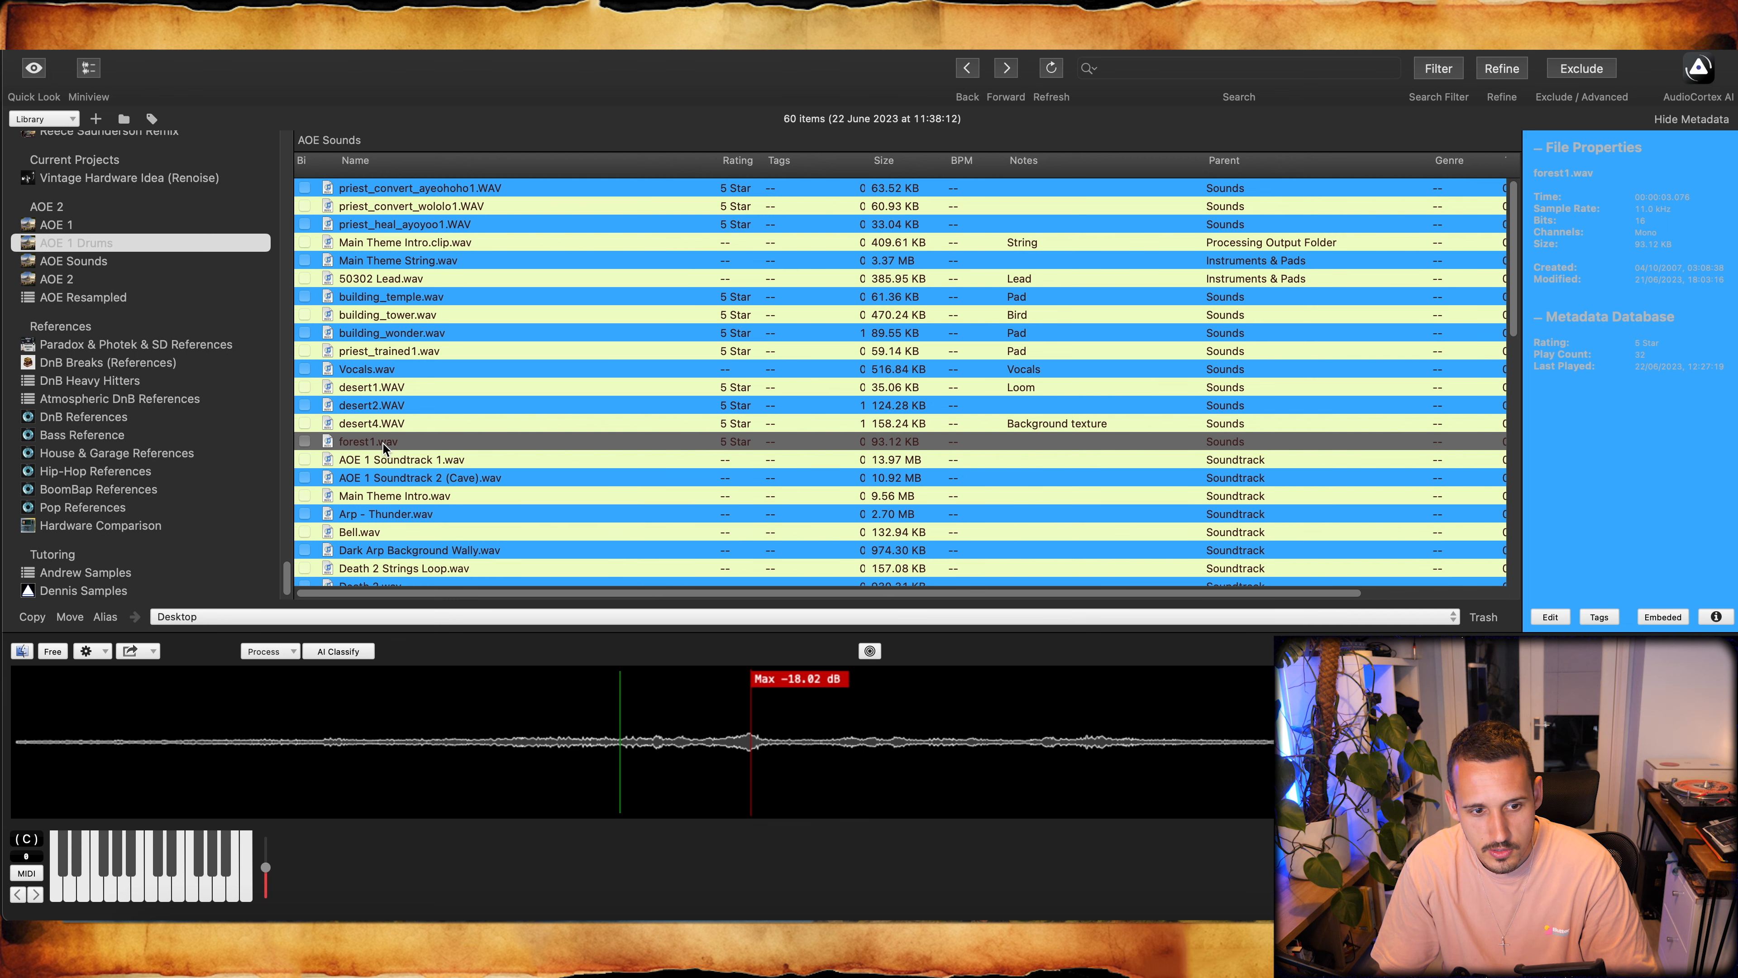
pyautogui.hotkey('ctrl', 'Left')
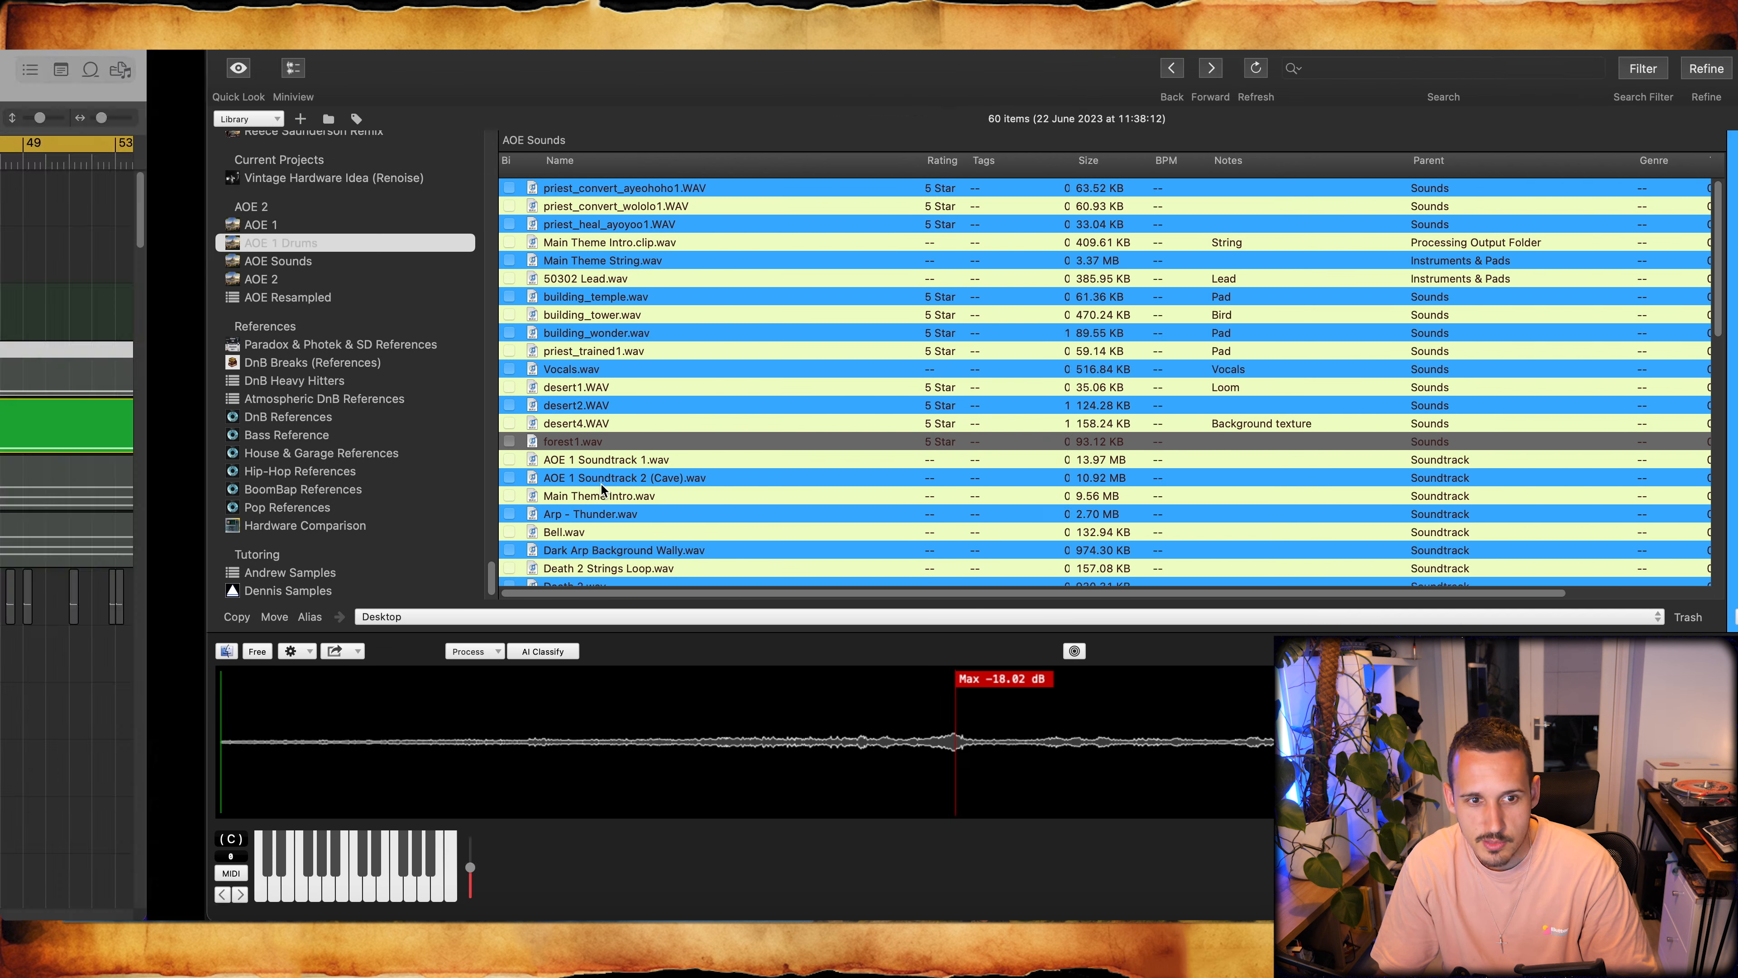
pyautogui.click(587, 429)
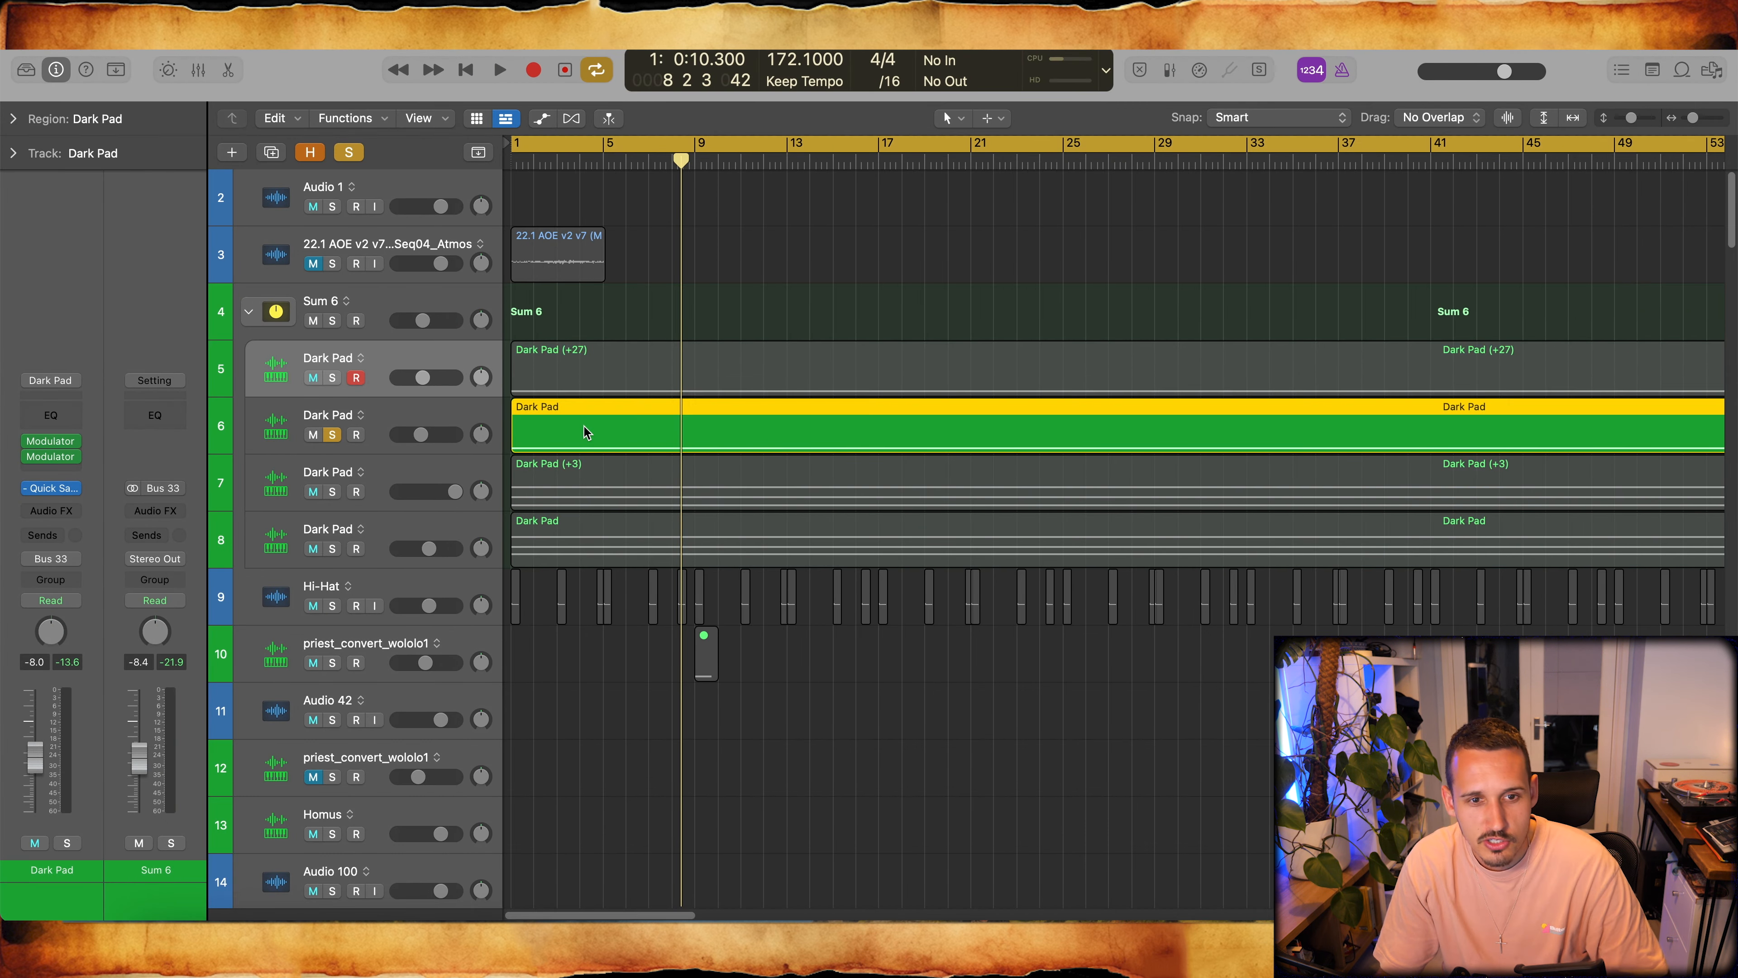
pyautogui.press('space')
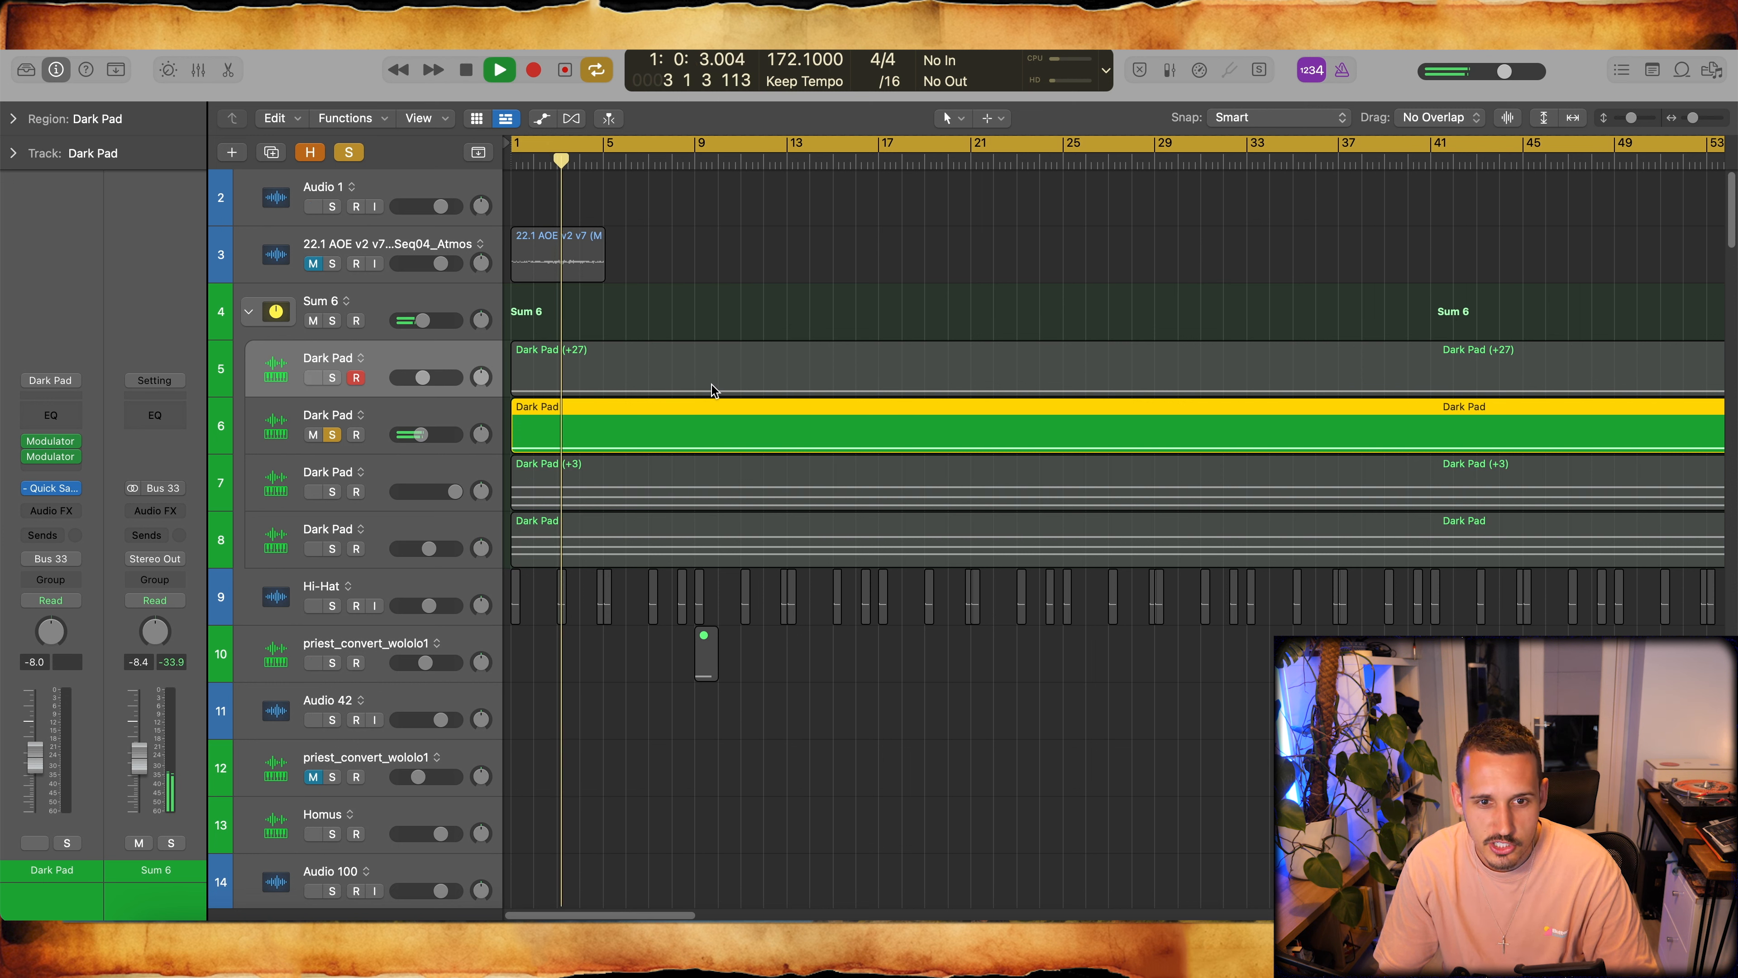
# - Solo the Dark Pad on track 7 in place of track 6 during playback to audition it
pyautogui.click(333, 493)
pyautogui.click(334, 435)
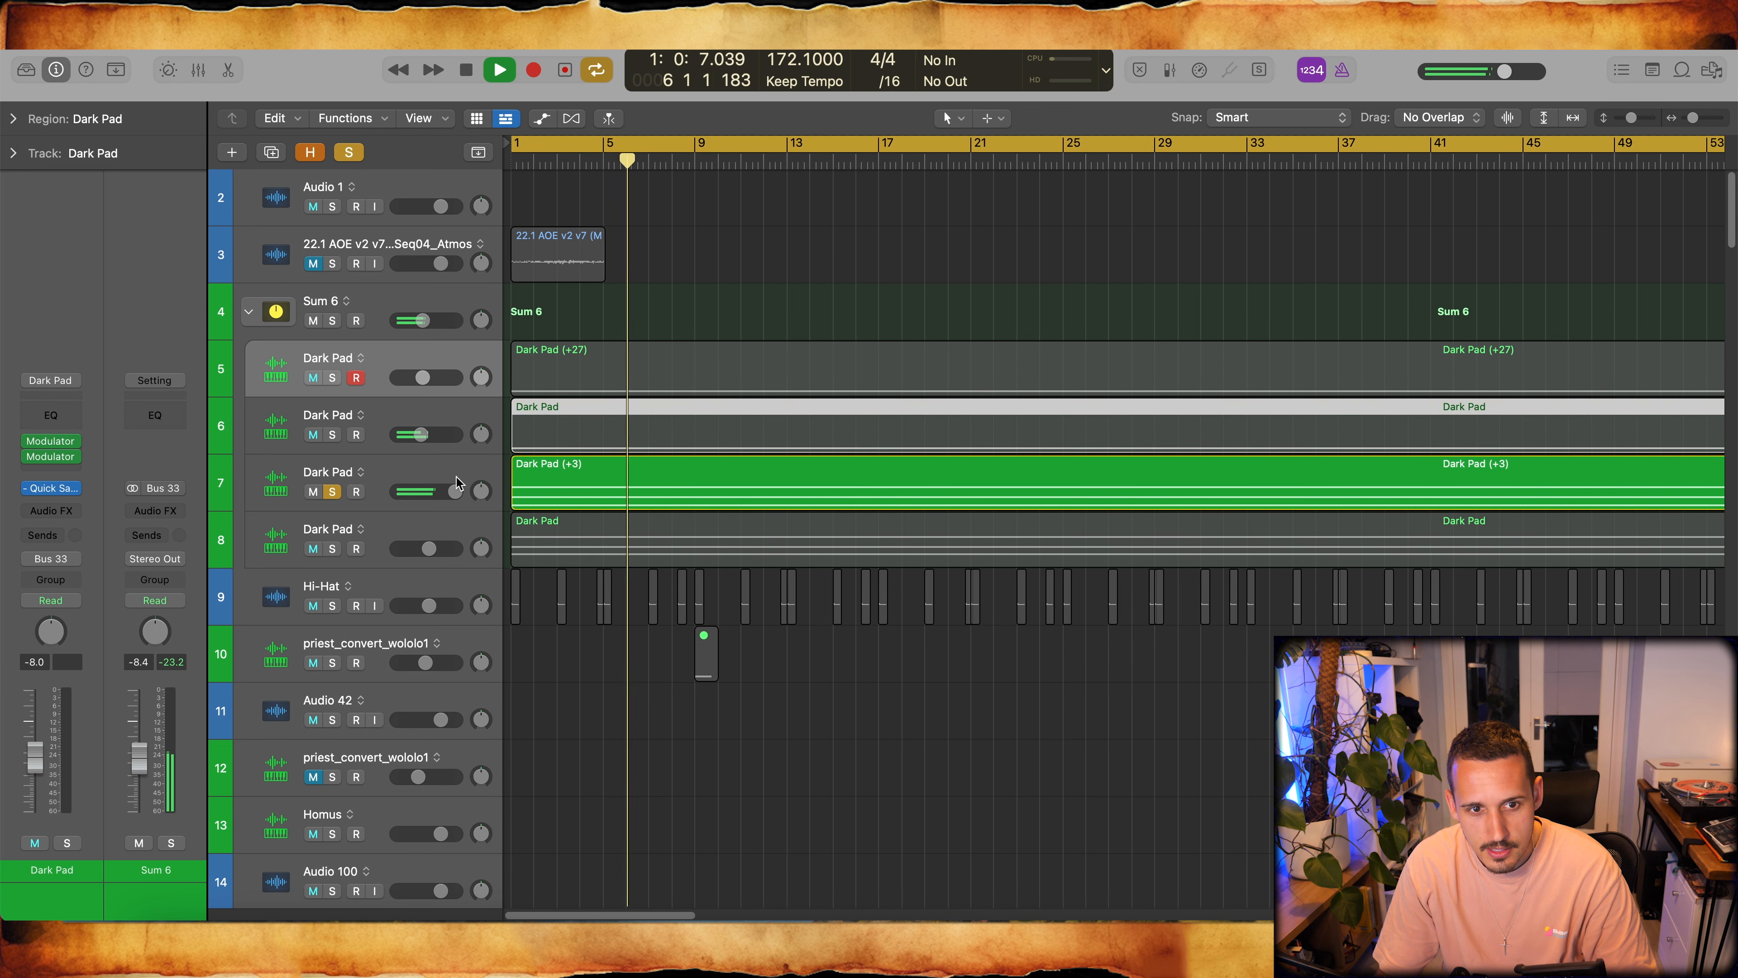